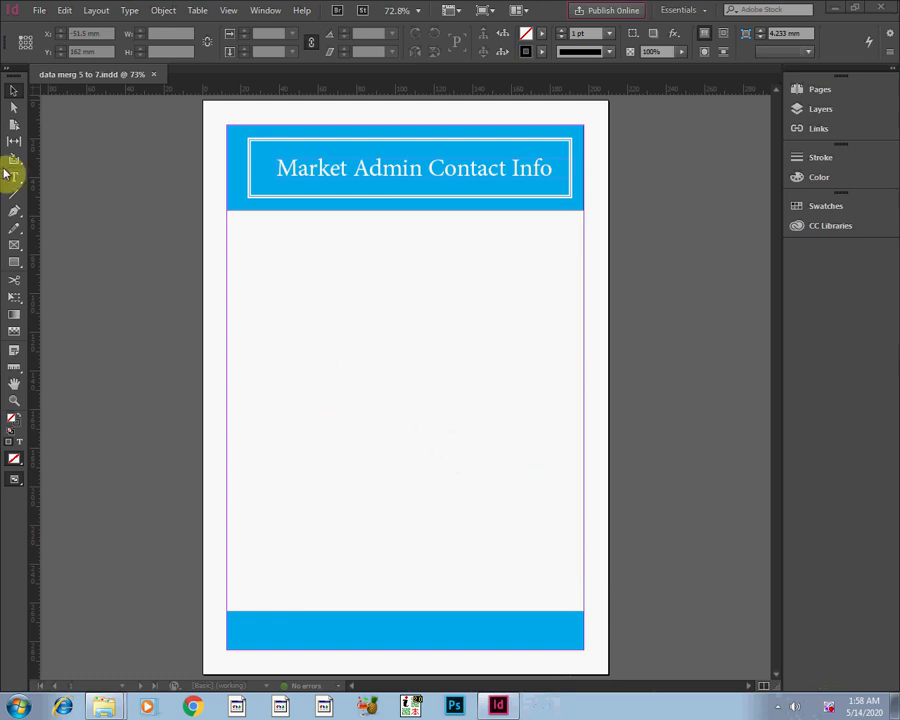
Draw a closed right triangle, about 185 by 208 mm, with the Pen tool between the header and footer bands.
{"action": "left_click", "coordinate": [15, 215]}
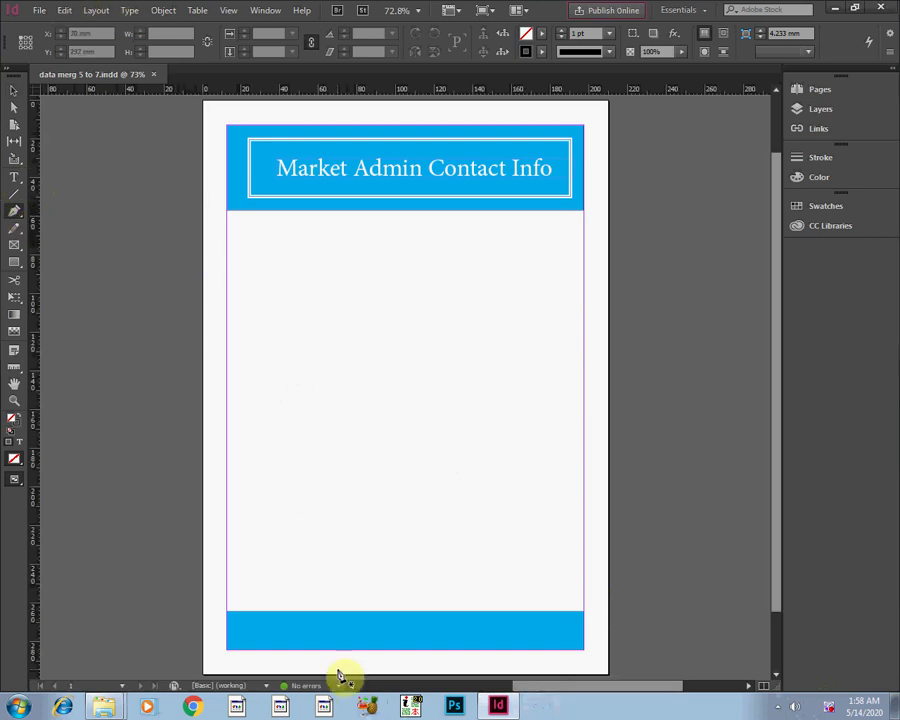
{"action": "left_click", "coordinate": [229, 617]}
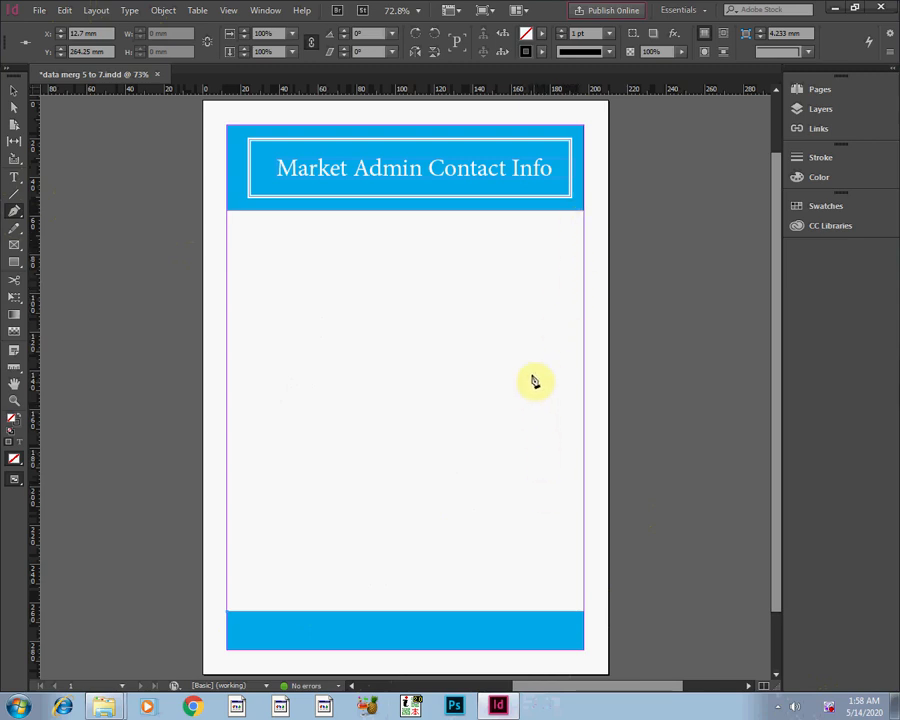
{"action": "left_click", "coordinate": [584, 211]}
{"action": "left_click", "coordinate": [228, 608]}
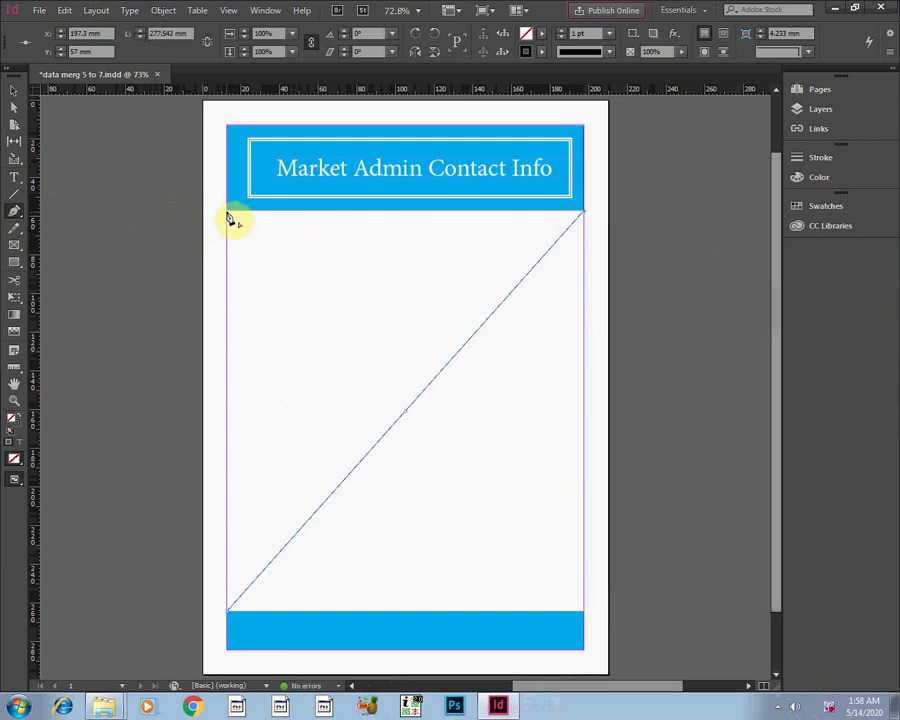
{"action": "left_click", "coordinate": [227, 212]}
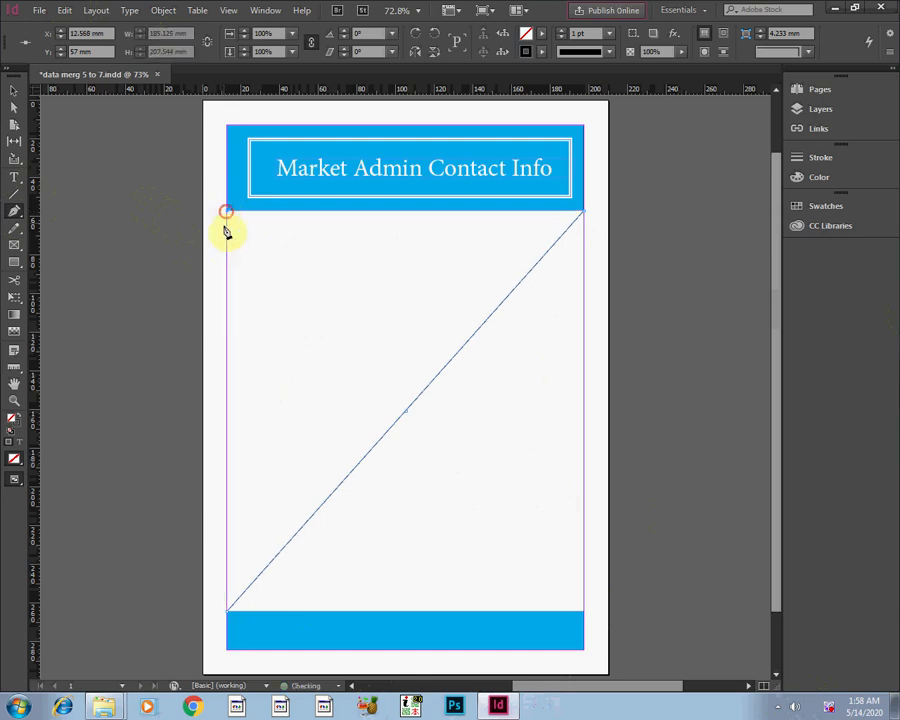
{"action": "left_click", "coordinate": [229, 609]}
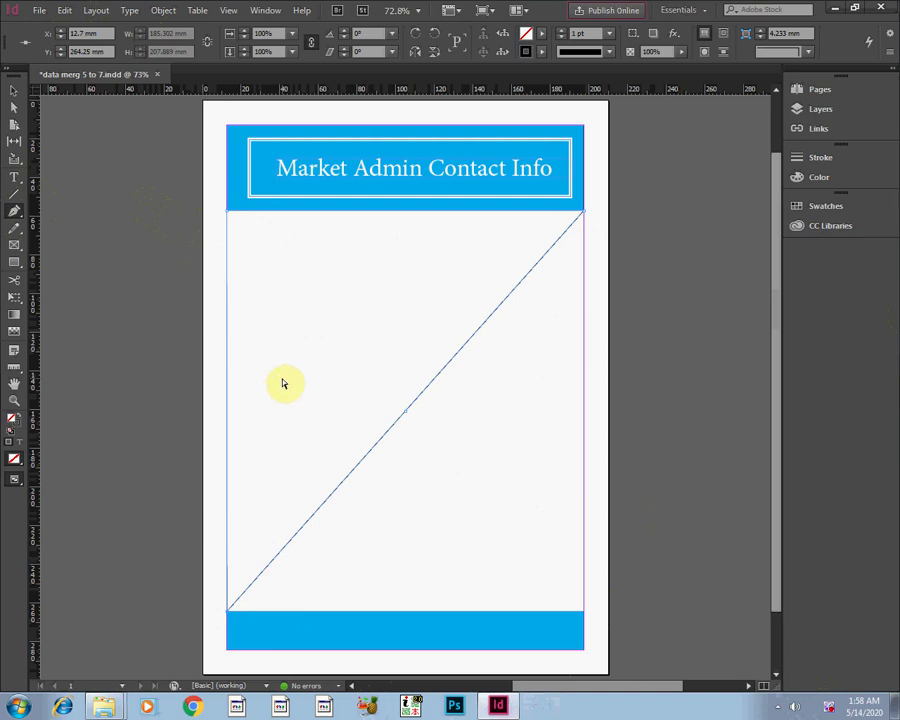
Place the market image from the gallary folder inside the triangle.
{"action": "key", "text": "ctrl+d"}
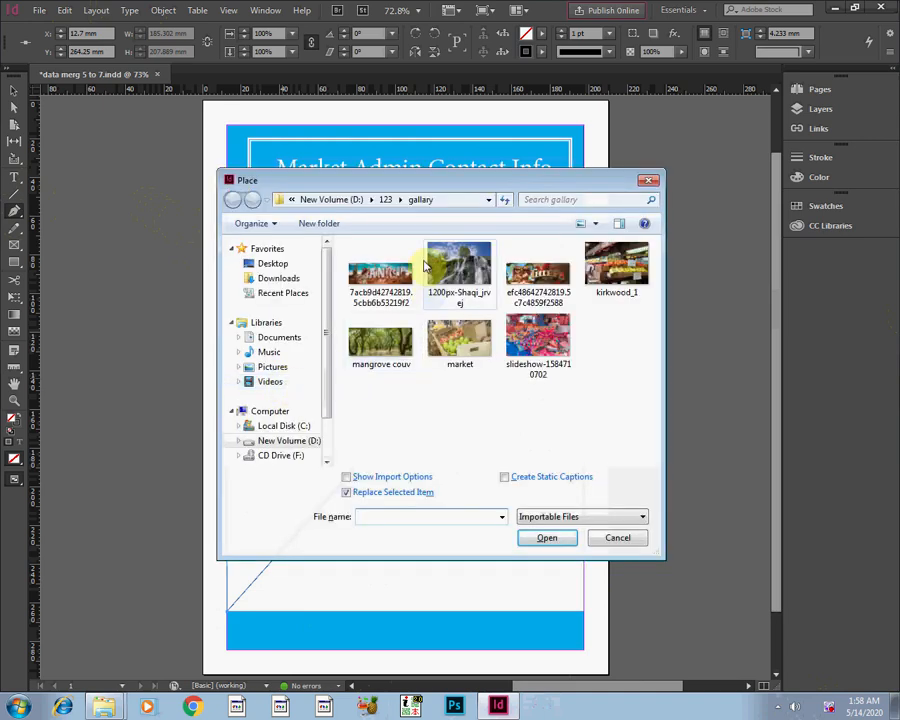
{"action": "left_click", "coordinate": [465, 345]}
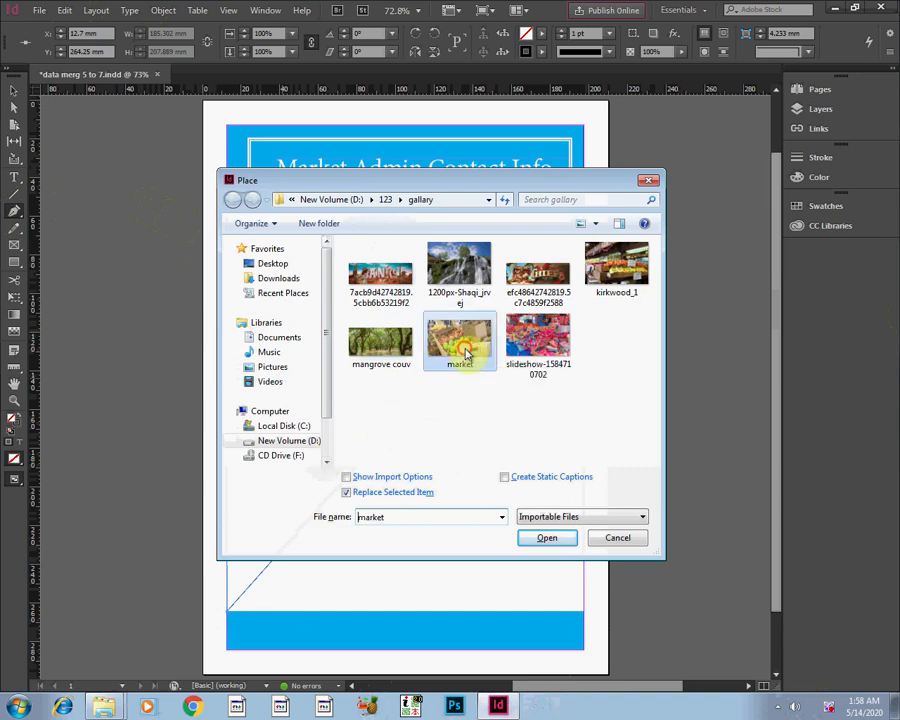
{"action": "left_click", "coordinate": [531, 542]}
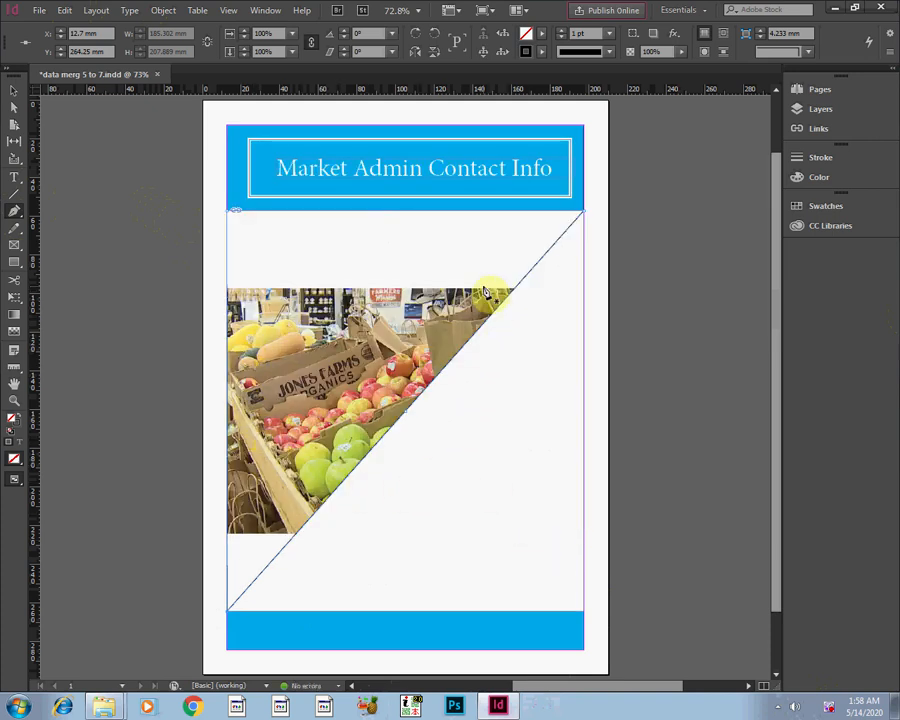
Scale the placed market image proportionally to about 168%, roughly 380 by 214 mm, so it fills the triangular frame.
{"action": "left_click", "coordinate": [11, 93]}
{"action": "left_click", "coordinate": [248, 326]}
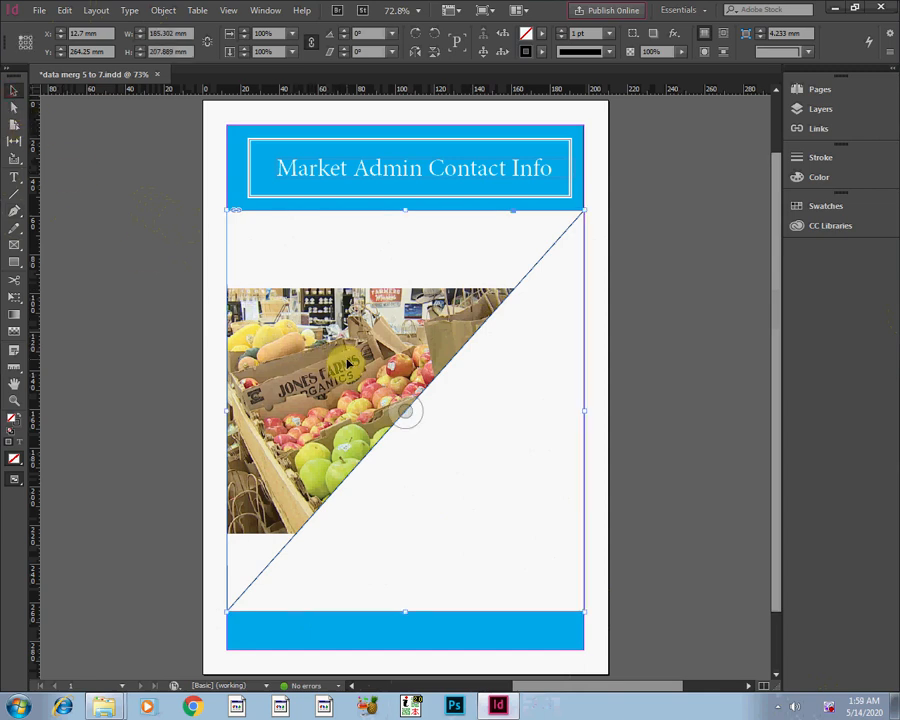
{"action": "left_click", "coordinate": [405, 410]}
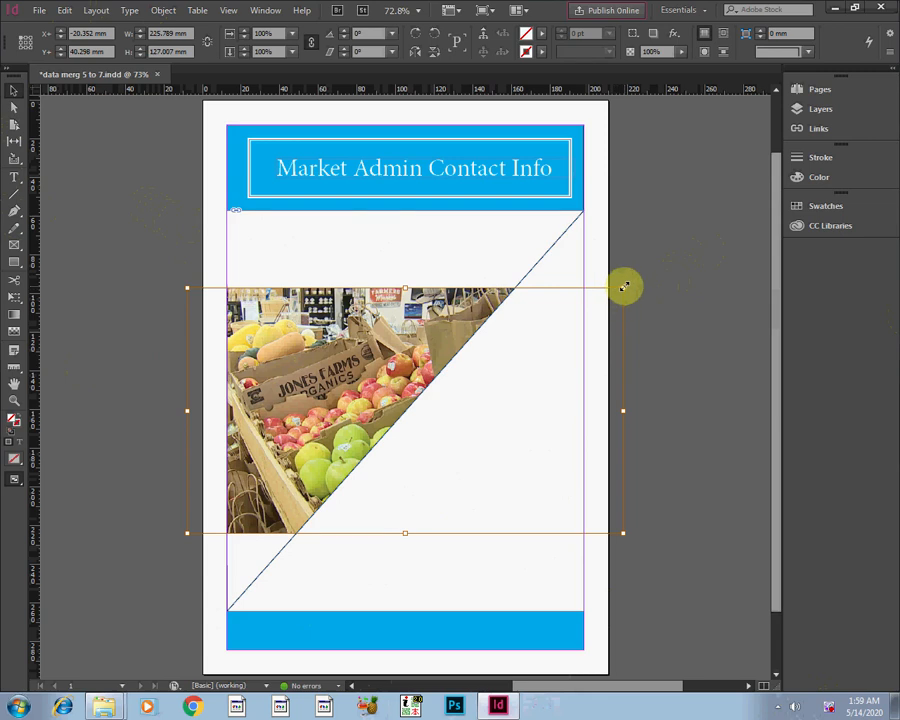
{"action": "left_click_drag", "start_coordinate": [622, 289], "coordinate": [708, 216]}
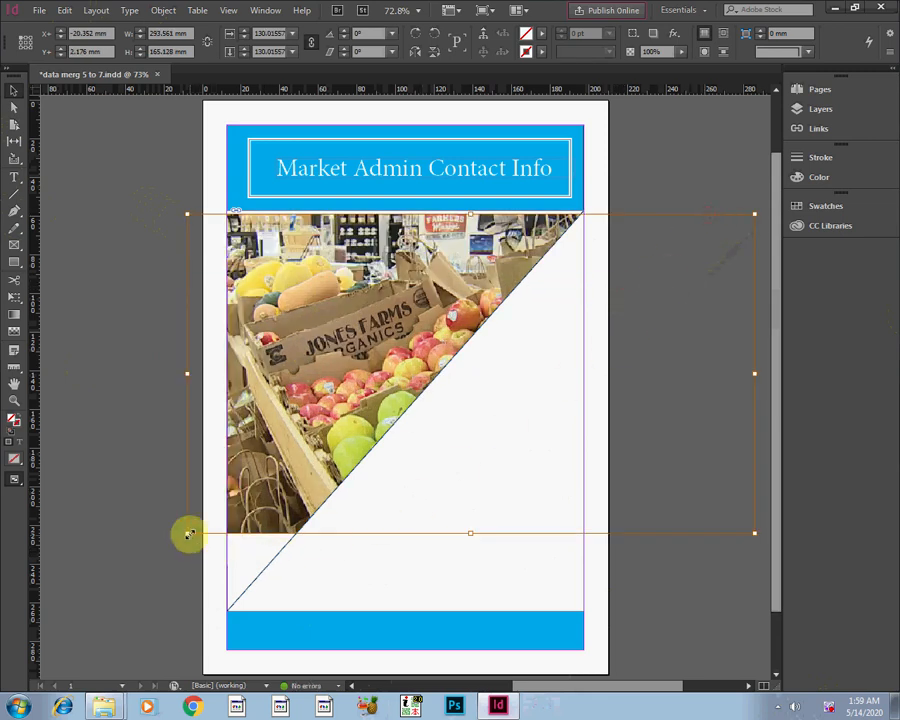
{"action": "left_click_drag", "start_coordinate": [188, 533], "coordinate": [137, 613]}
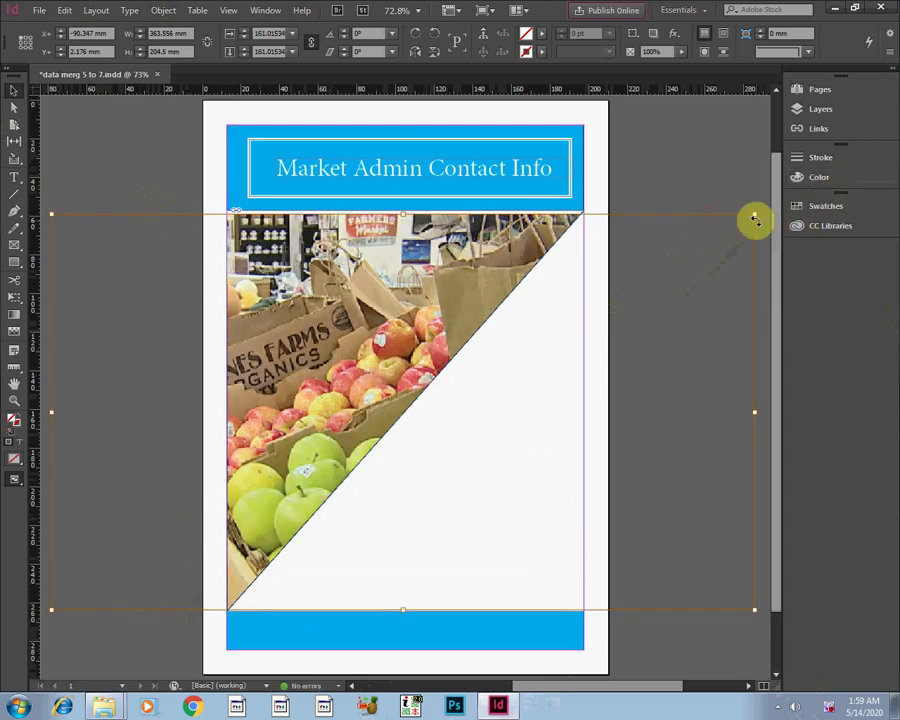
{"action": "mouse_move", "coordinate": [756, 215]}
{"action": "left_mouse_down"}
{"action": "mouse_move", "coordinate": [779, 201]}
{"action": "mouse_move", "coordinate": [769, 199]}
{"action": "left_mouse_up"}
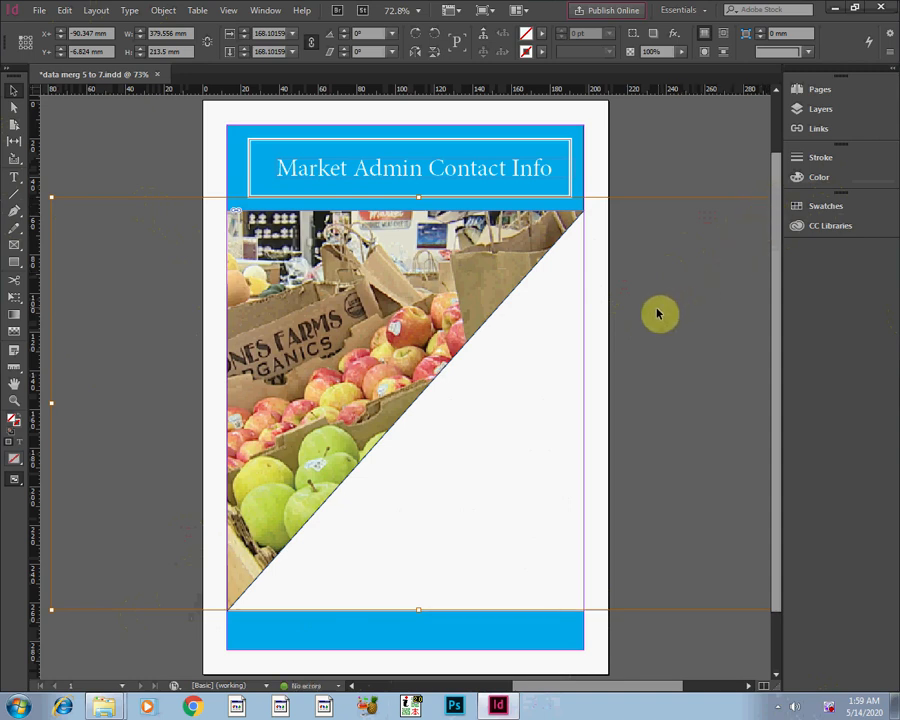
{"action": "left_click", "coordinate": [602, 163]}
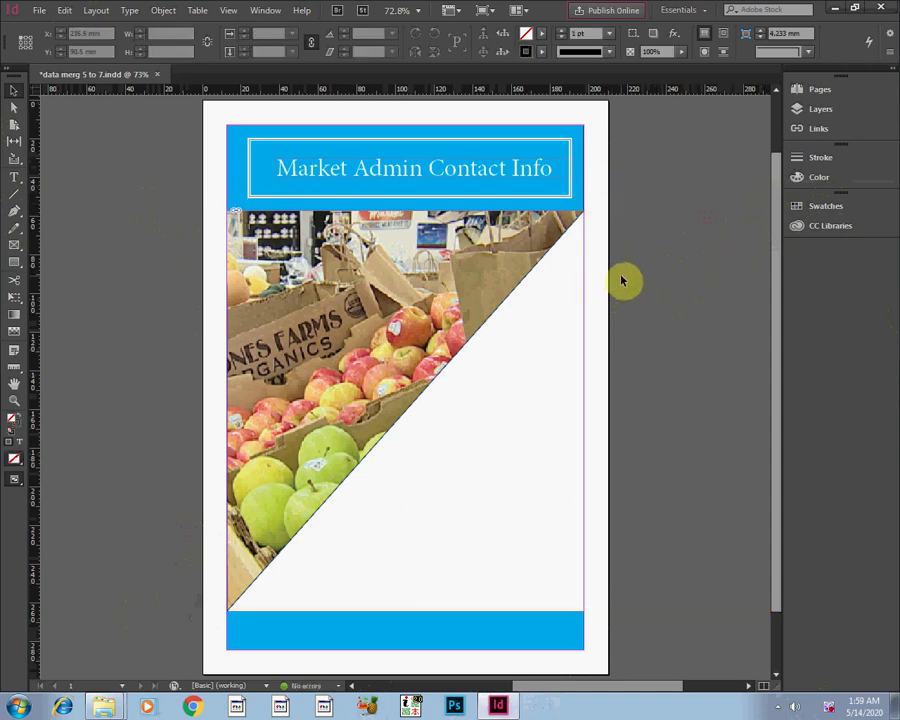
Set the triangular picture frame's stroke weight to 0.25 pt and deselect it.
{"action": "left_click", "coordinate": [516, 286]}
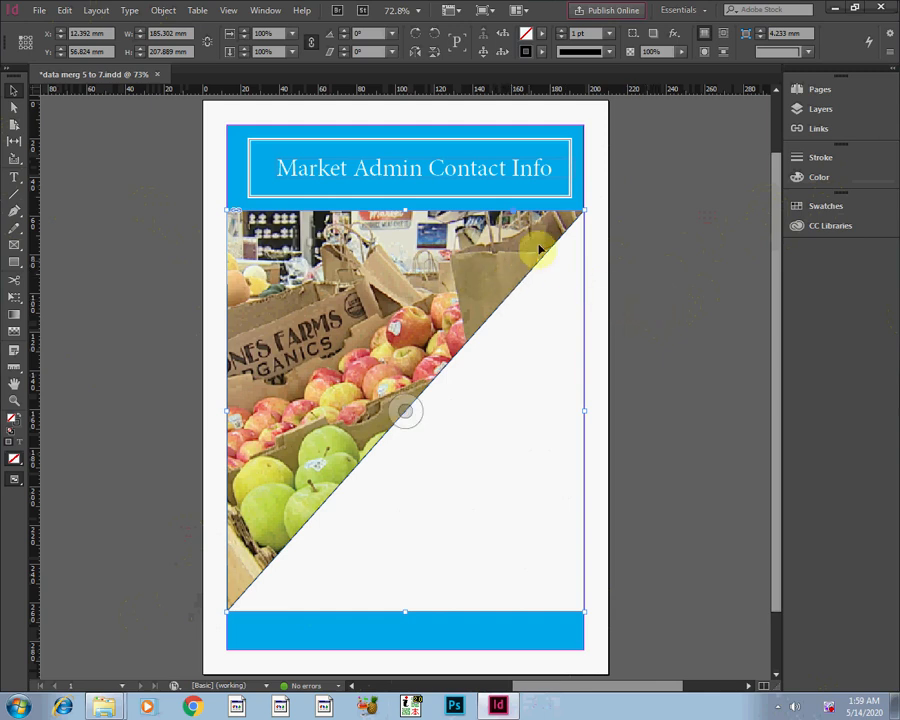
{"action": "left_click", "coordinate": [607, 34]}
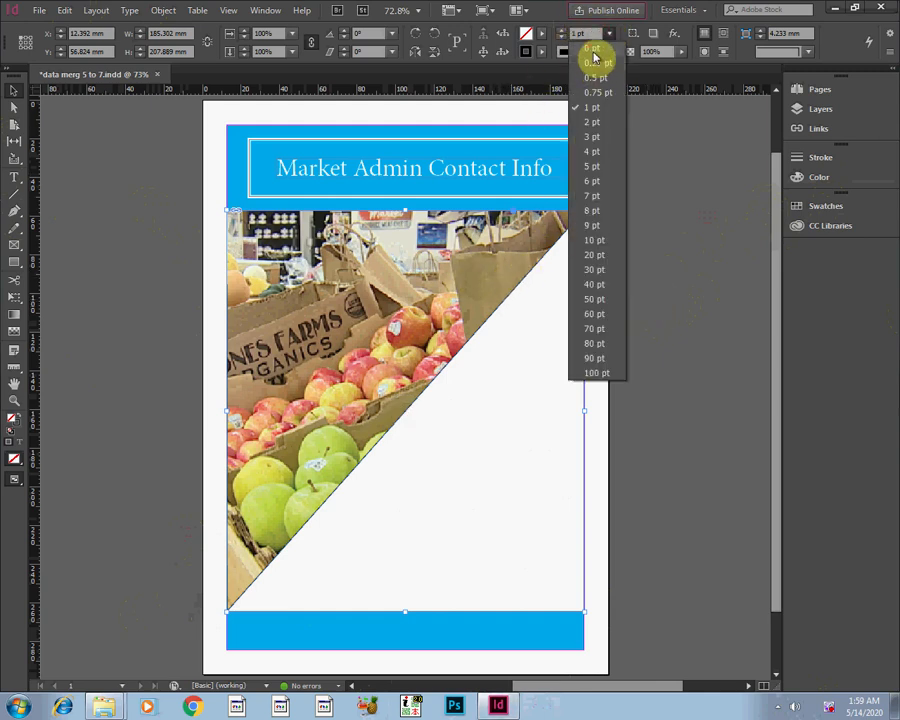
{"action": "left_click", "coordinate": [595, 60]}
{"action": "left_click", "coordinate": [606, 347]}
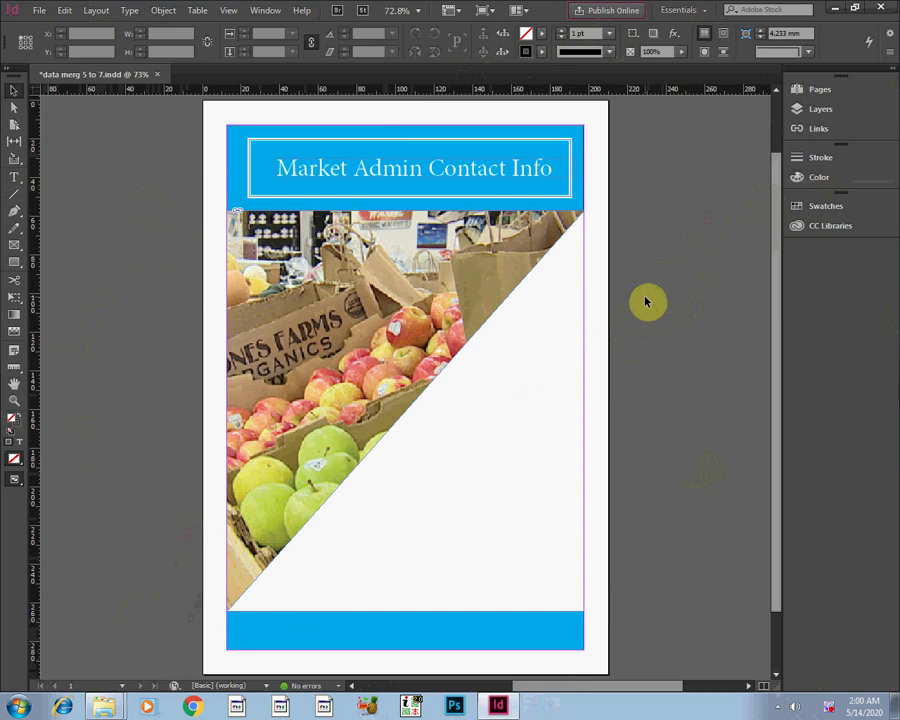
Switch to the file explorer and open the Dumy Data text file from D:, log data, ADVANCE in Notepad.
{"action": "mouse_move", "coordinate": [107, 708]}
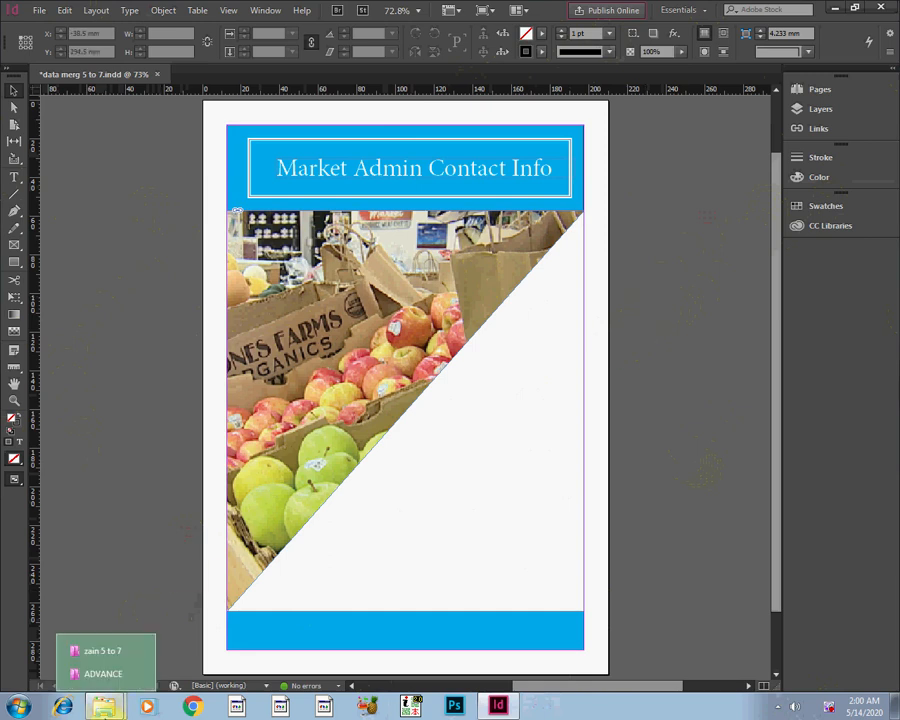
{"action": "left_click", "coordinate": [116, 654]}
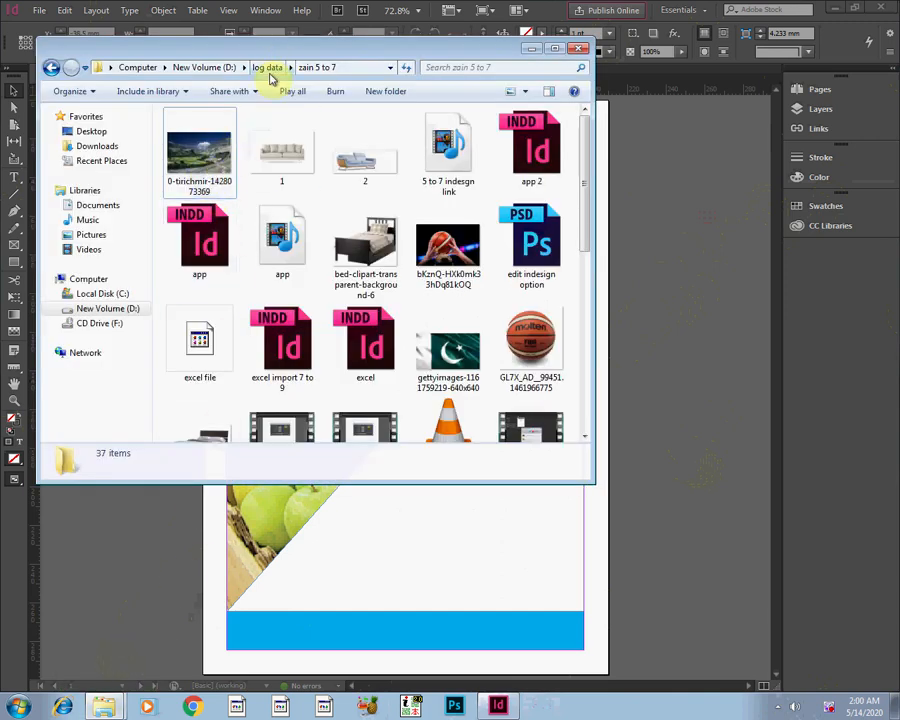
{"action": "left_click", "coordinate": [196, 70]}
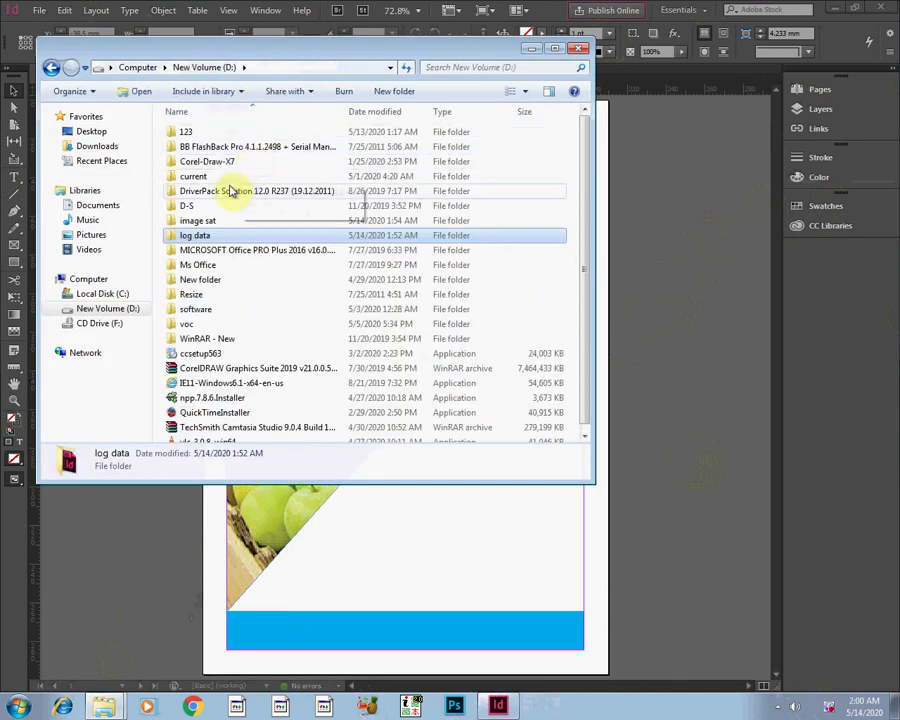
{"action": "double_click", "coordinate": [198, 238]}
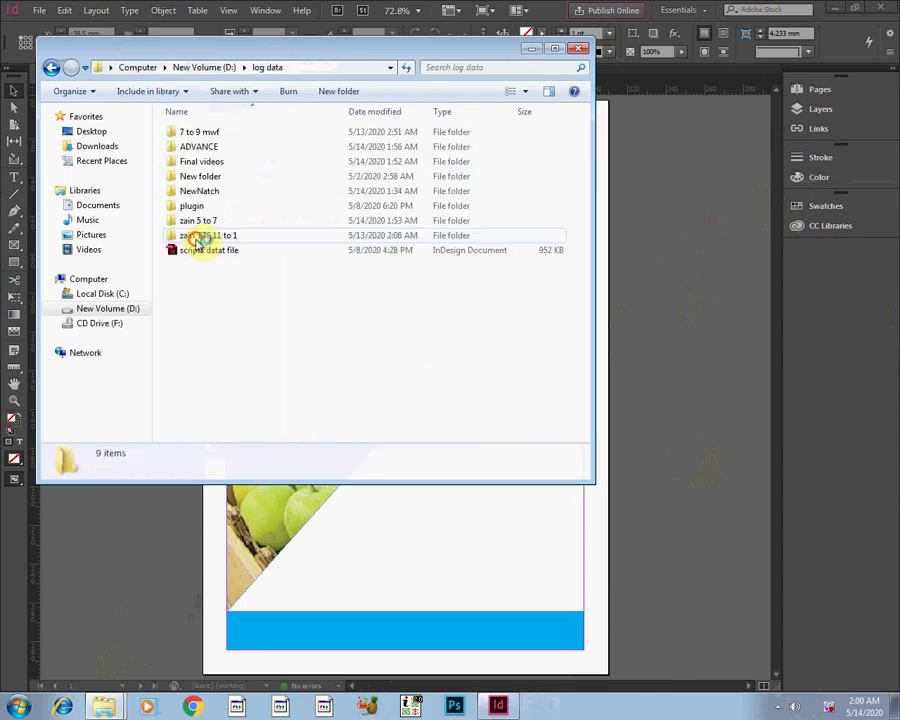
{"action": "left_click", "coordinate": [205, 149]}
{"action": "double_click", "coordinate": [205, 149]}
{"action": "left_click", "coordinate": [278, 248]}
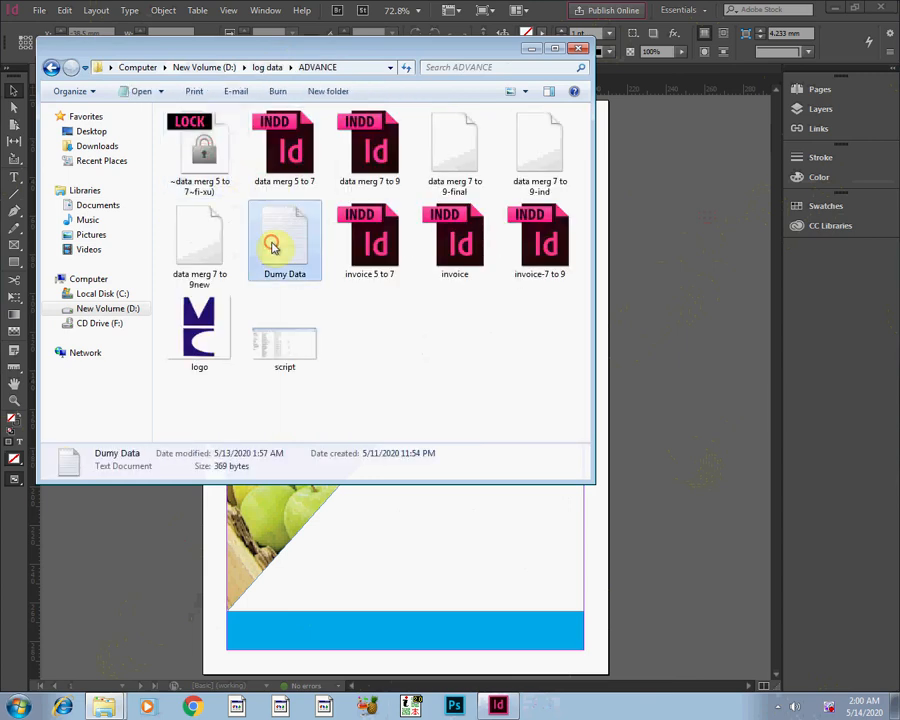
{"action": "double_click", "coordinate": [278, 248]}
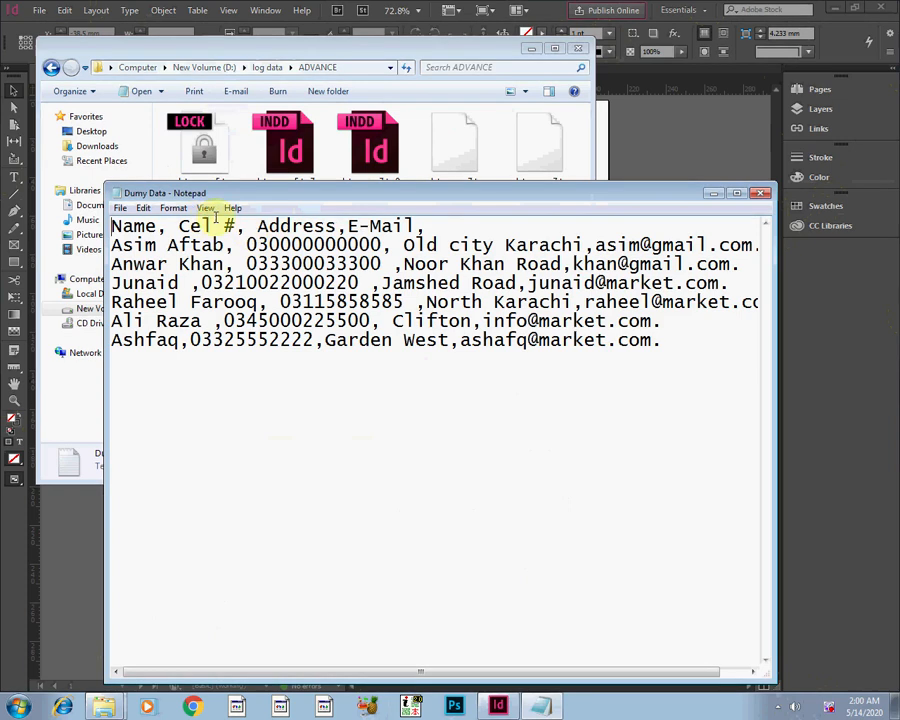
Widen the Dumy Data window, examine its comma-separated header row of field names, and return to the InDesign layout.
{"action": "left_click", "coordinate": [537, 49]}
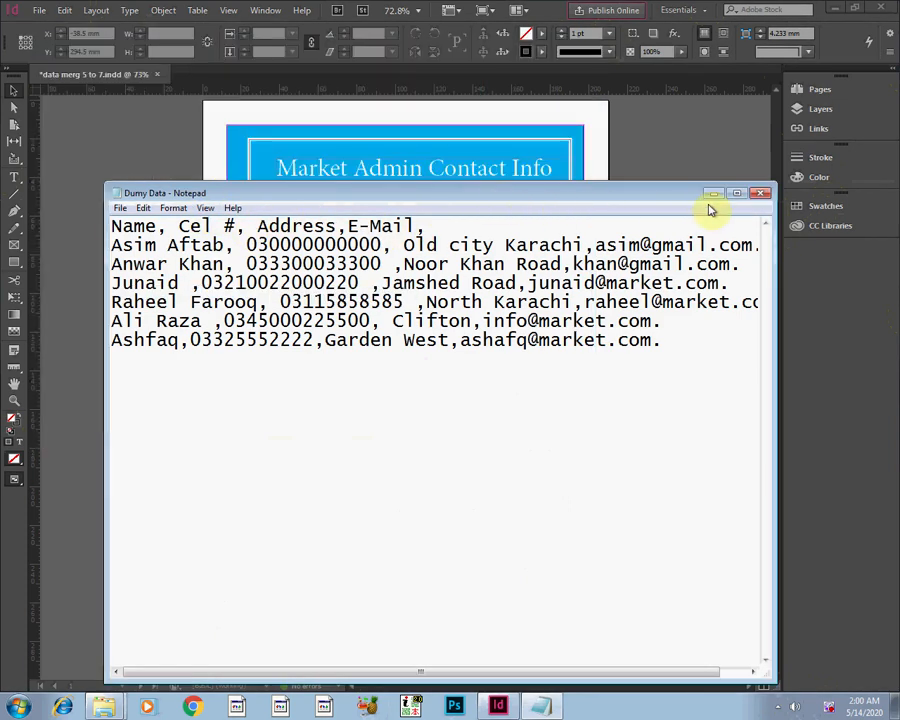
{"action": "left_click_drag", "start_coordinate": [770, 390], "coordinate": [850, 380]}
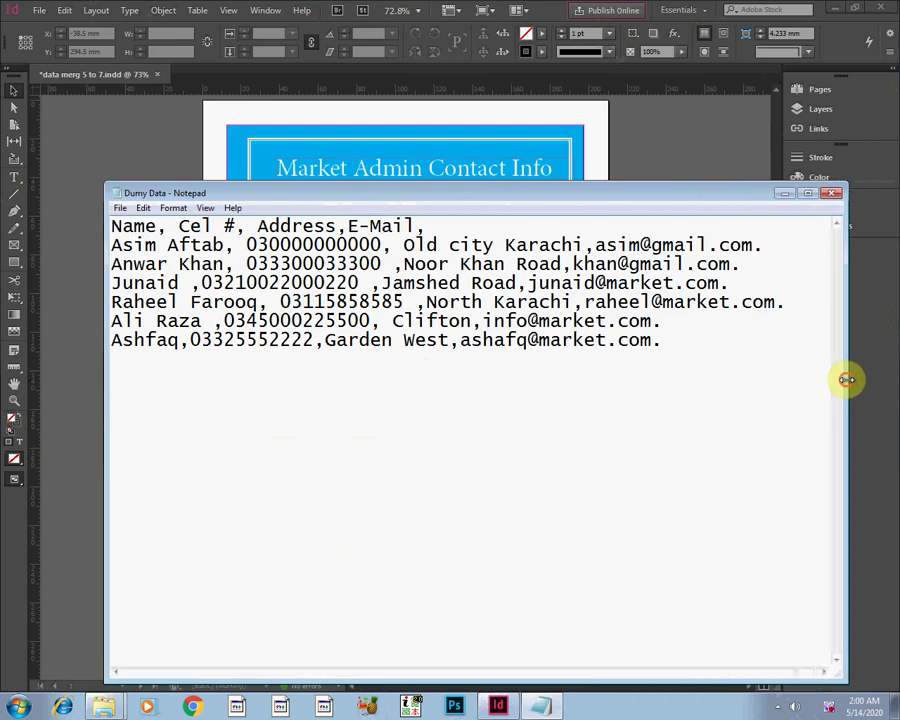
{"action": "left_click", "coordinate": [159, 227]}
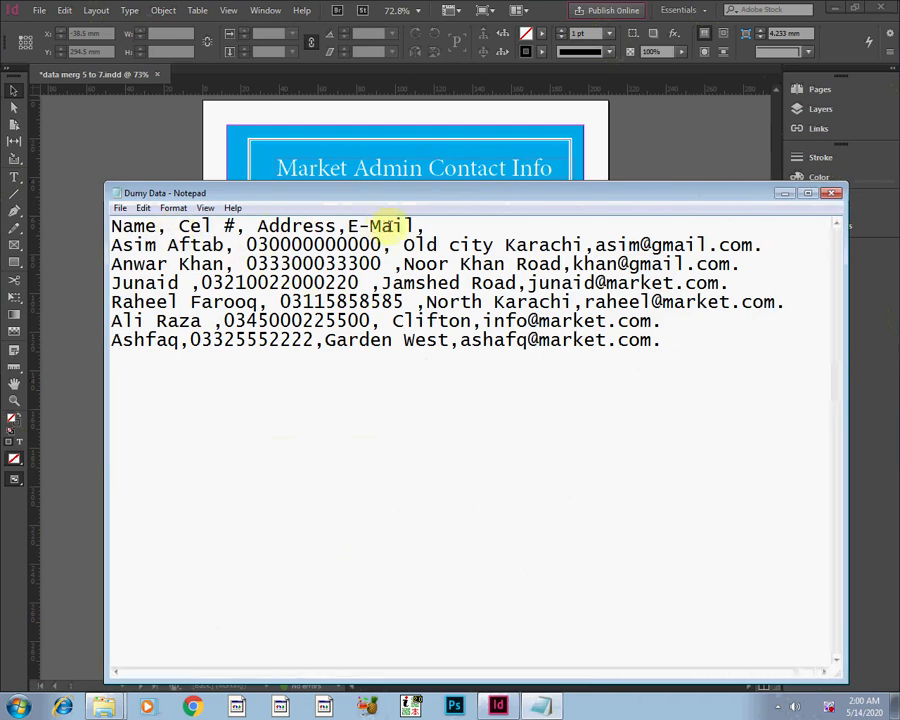
{"action": "left_click_drag", "start_coordinate": [424, 226], "coordinate": [115, 211]}
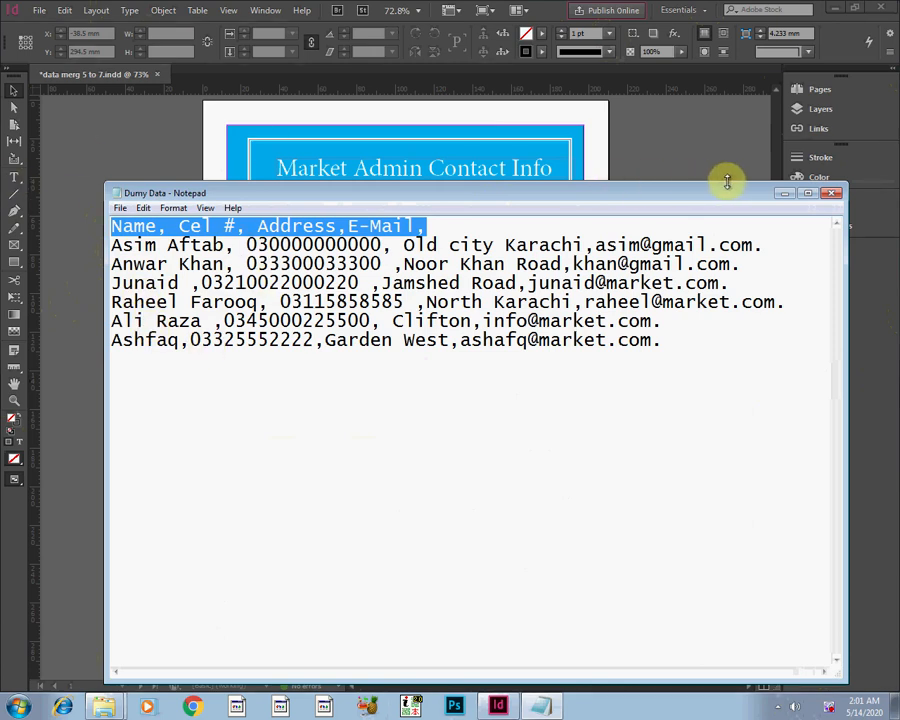
{"action": "left_click", "coordinate": [783, 194]}
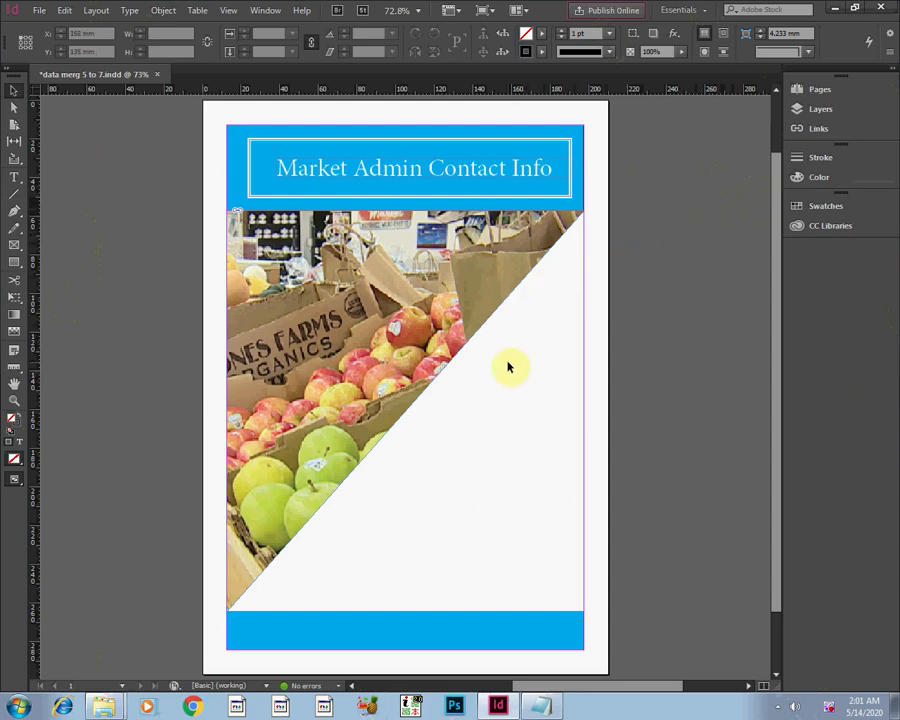
Bring up the Data Merge utility for the flyer document.
{"action": "left_click", "coordinate": [271, 10]}
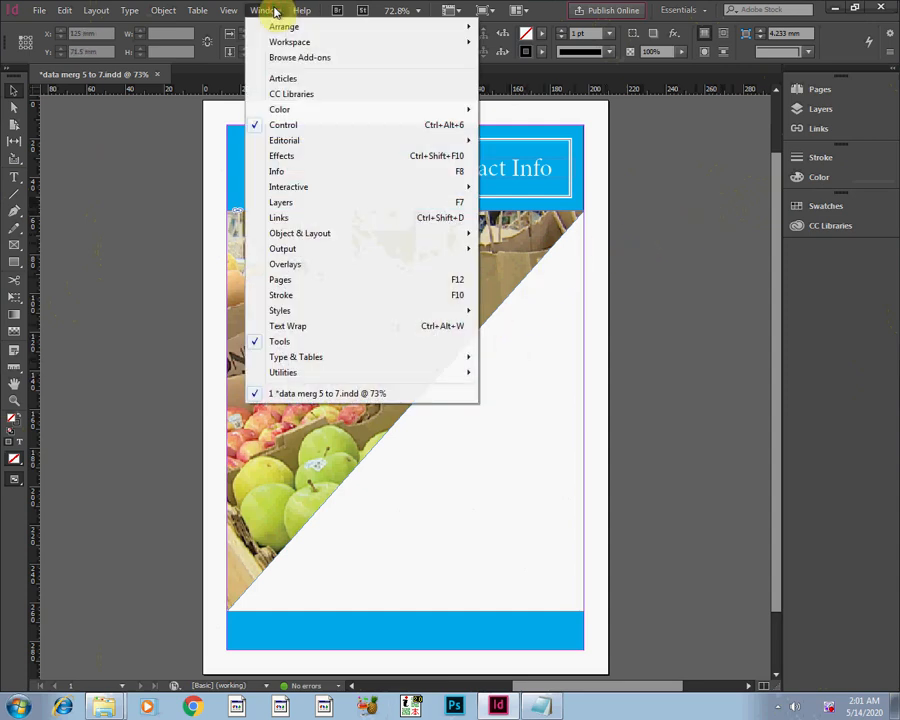
{"action": "mouse_move", "coordinate": [287, 372]}
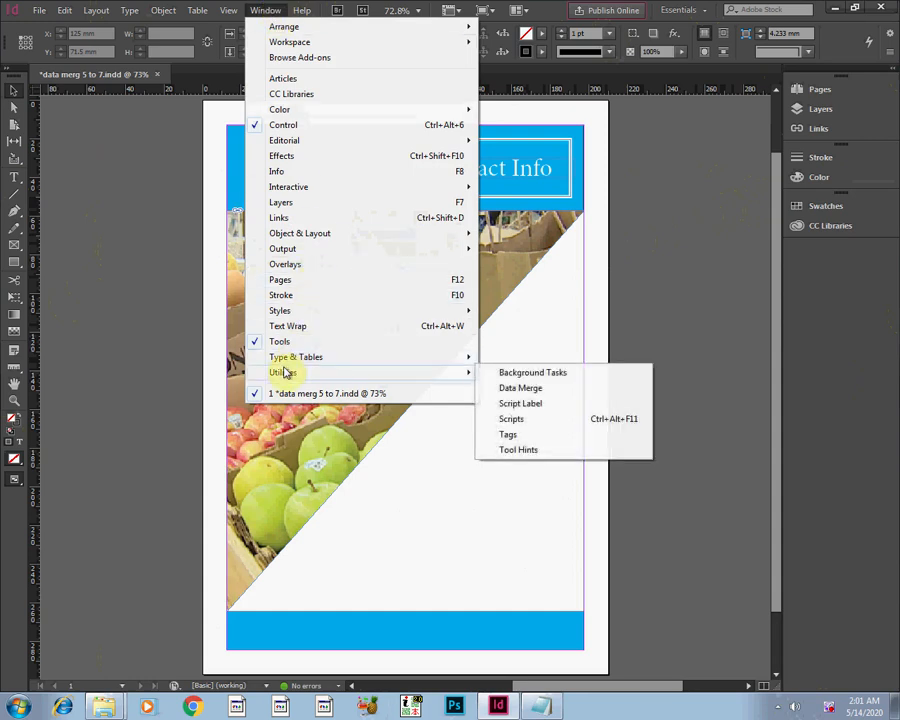
{"action": "left_click", "coordinate": [519, 389]}
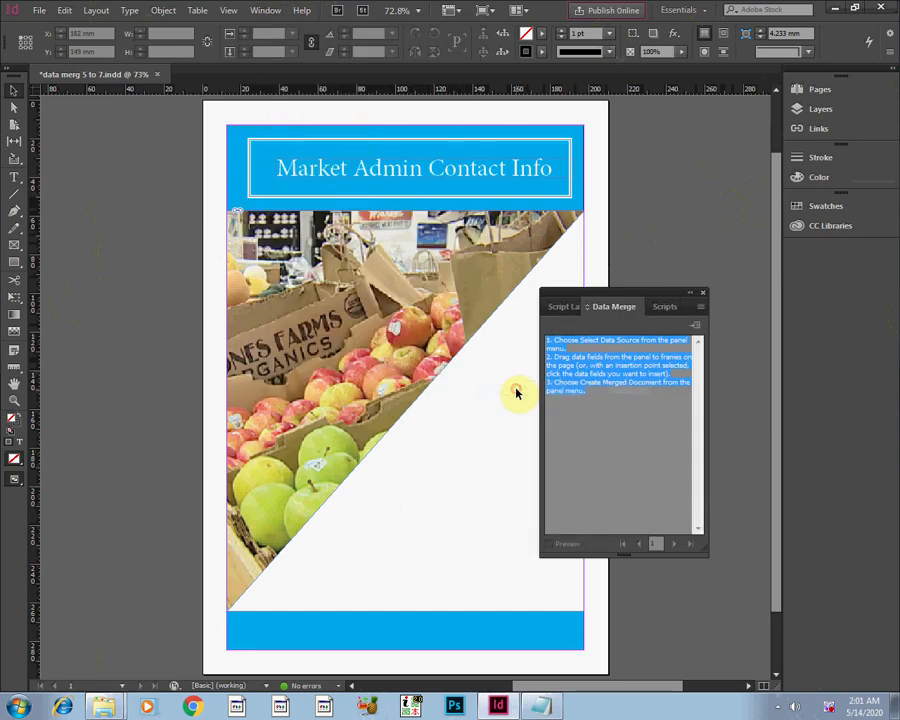
{"action": "left_click", "coordinate": [668, 307]}
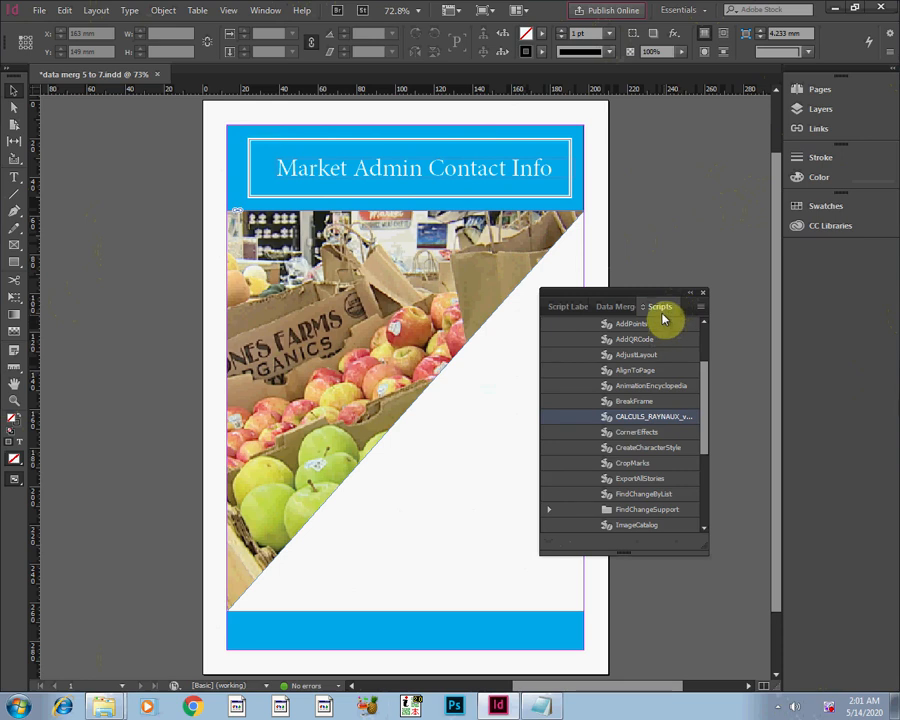
{"action": "left_click", "coordinate": [607, 307]}
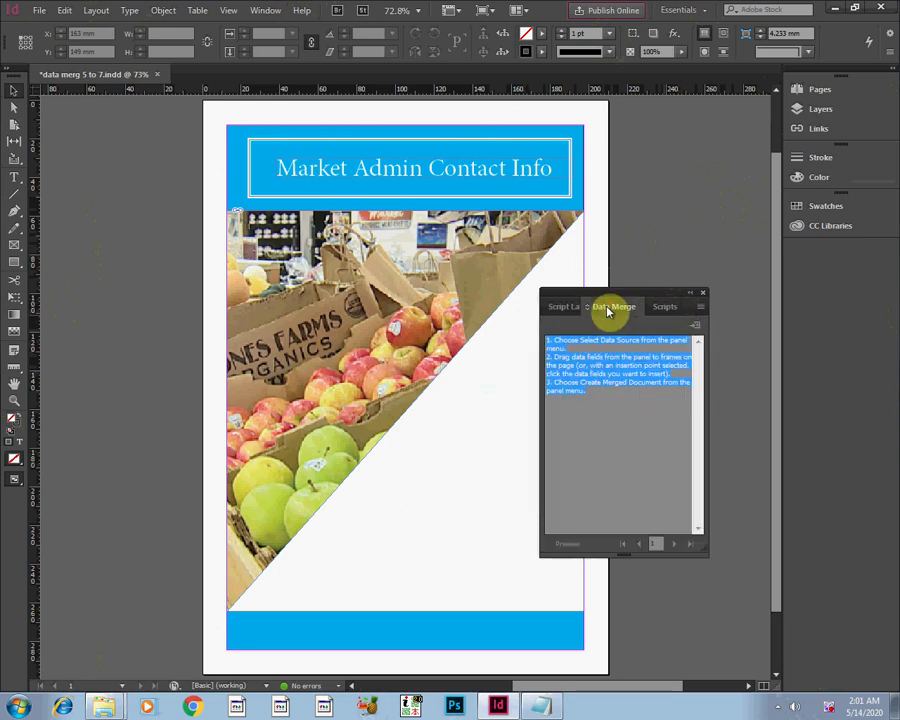
{"action": "left_click", "coordinate": [662, 308]}
{"action": "left_click", "coordinate": [588, 310]}
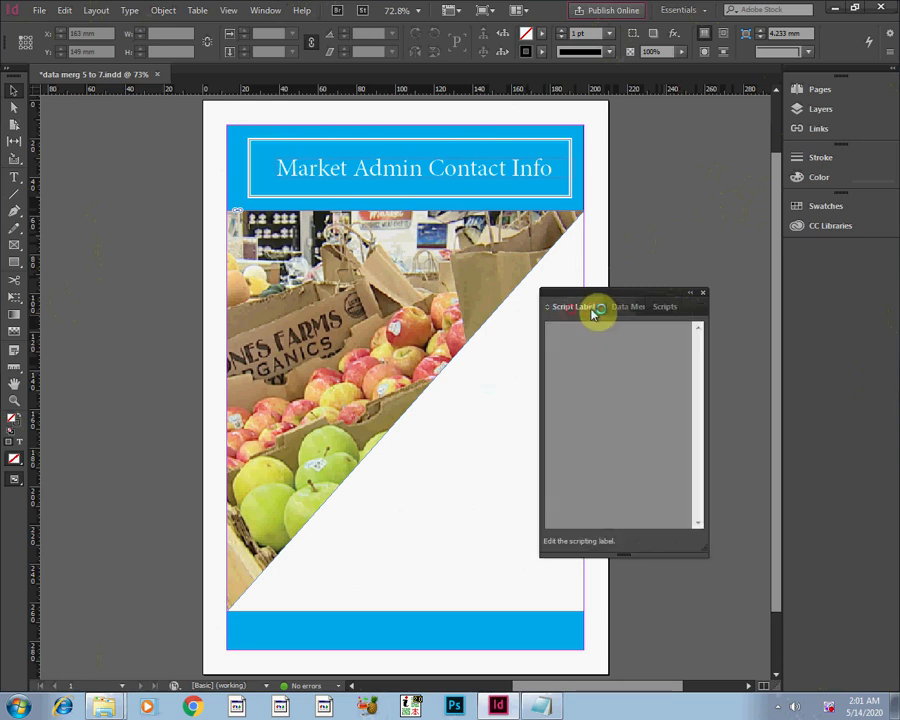
{"action": "left_click", "coordinate": [627, 309]}
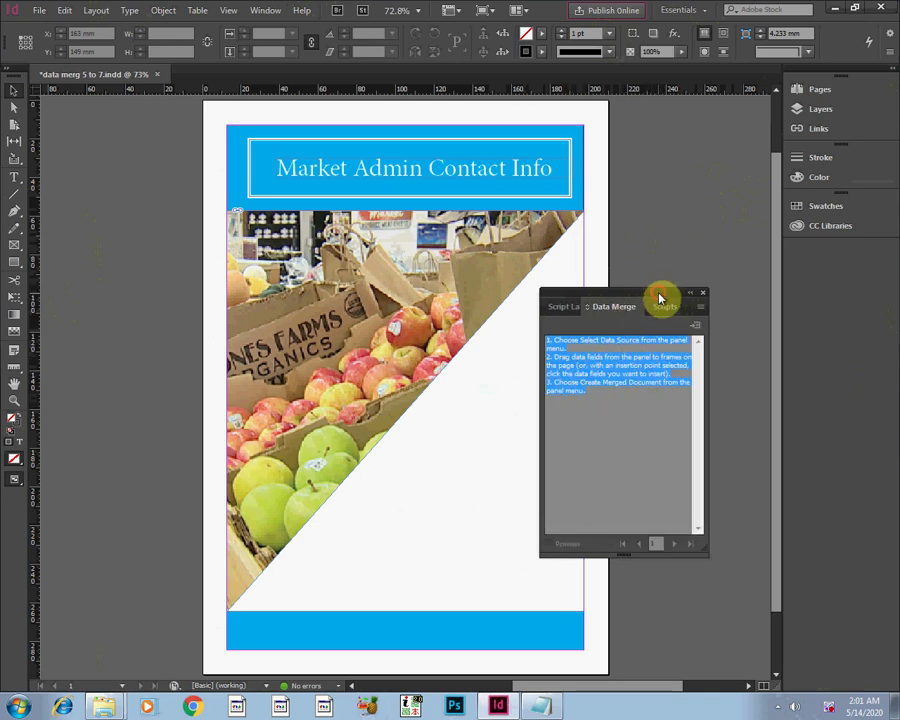
Move the Data Merge panel up beside the page heading and bring up its data source selection.
{"action": "left_click_drag", "start_coordinate": [660, 298], "coordinate": [717, 148]}
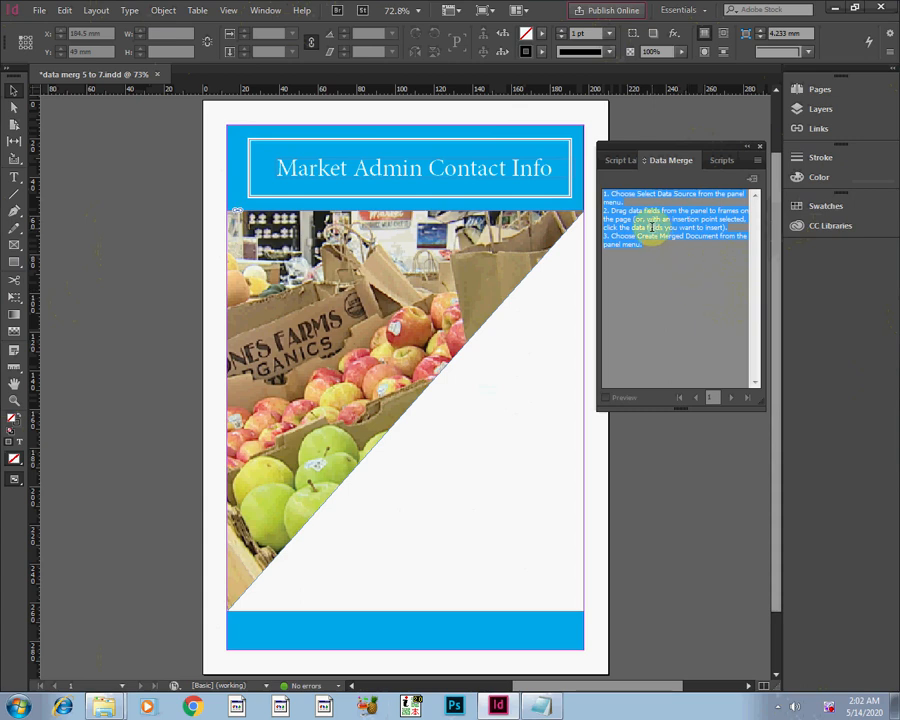
{"action": "left_click", "coordinate": [651, 228]}
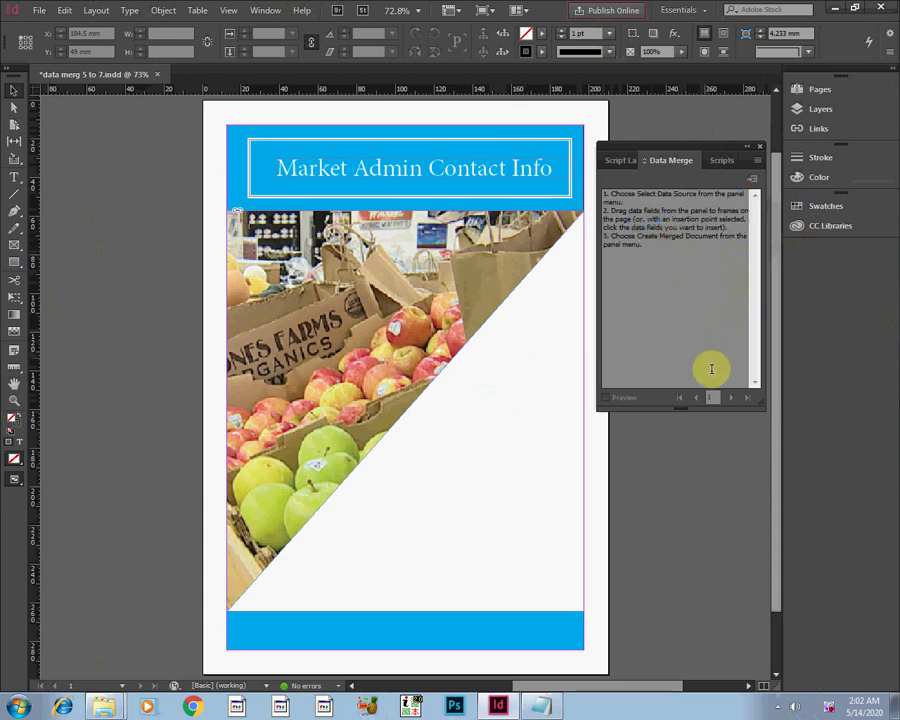
{"action": "left_click", "coordinate": [757, 162]}
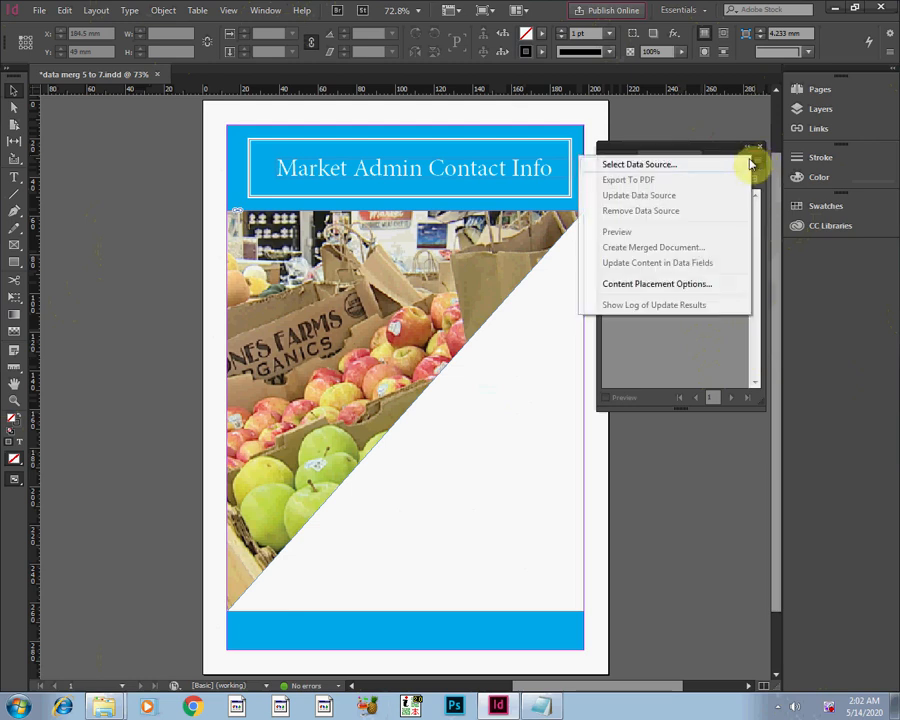
{"action": "left_click", "coordinate": [698, 149]}
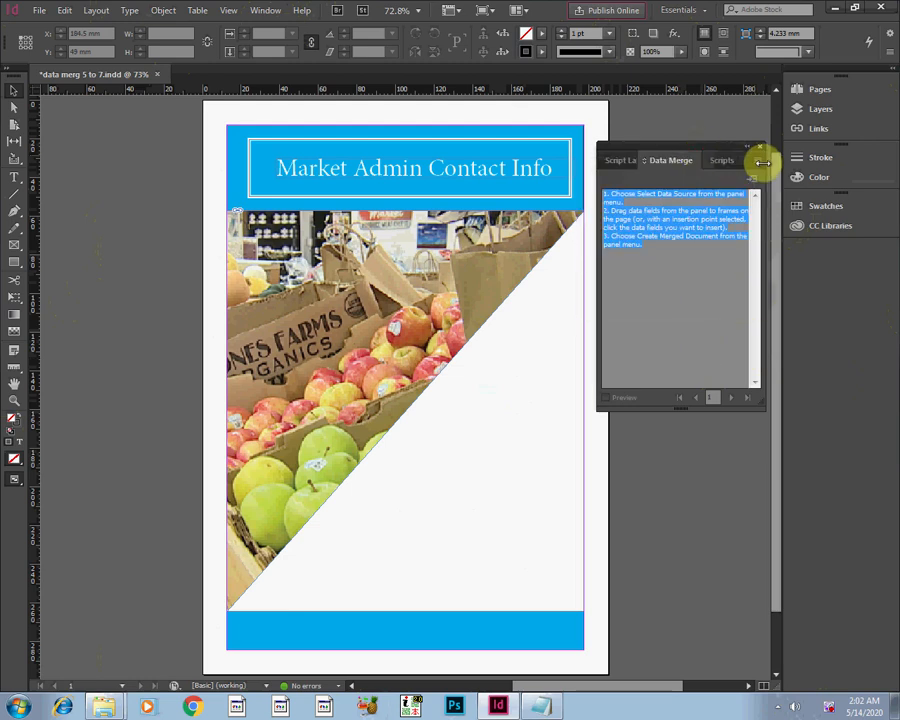
{"action": "left_click", "coordinate": [755, 164]}
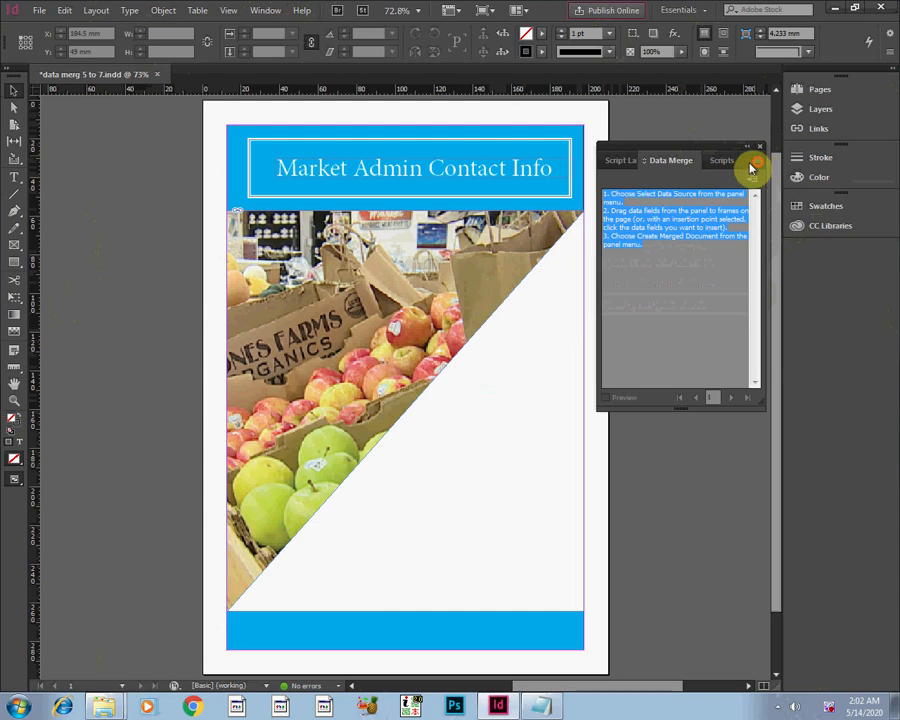
{"action": "left_click", "coordinate": [753, 165]}
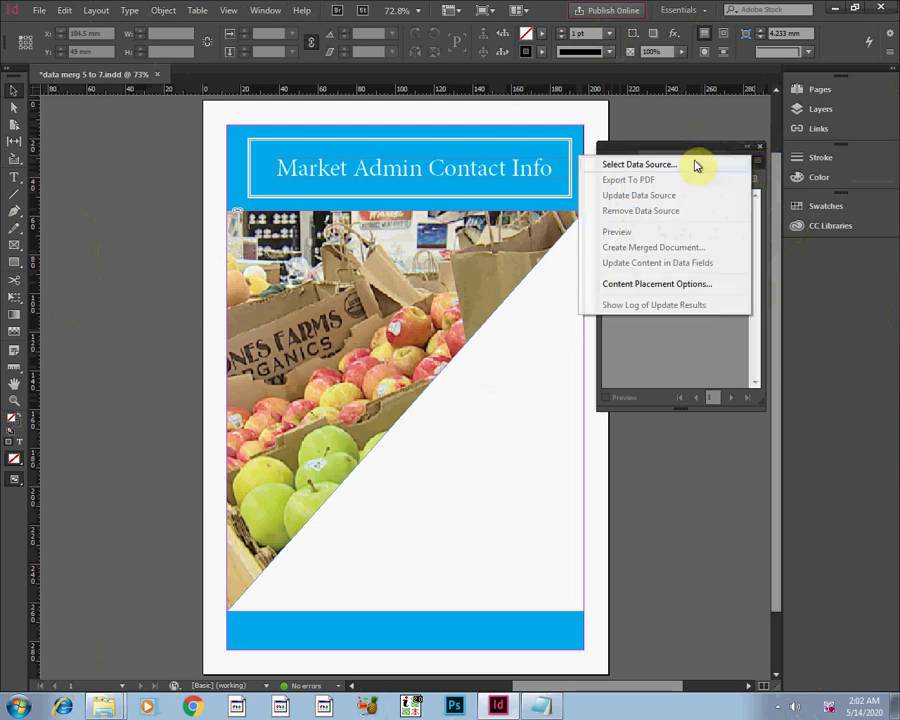
{"action": "left_click", "coordinate": [697, 165]}
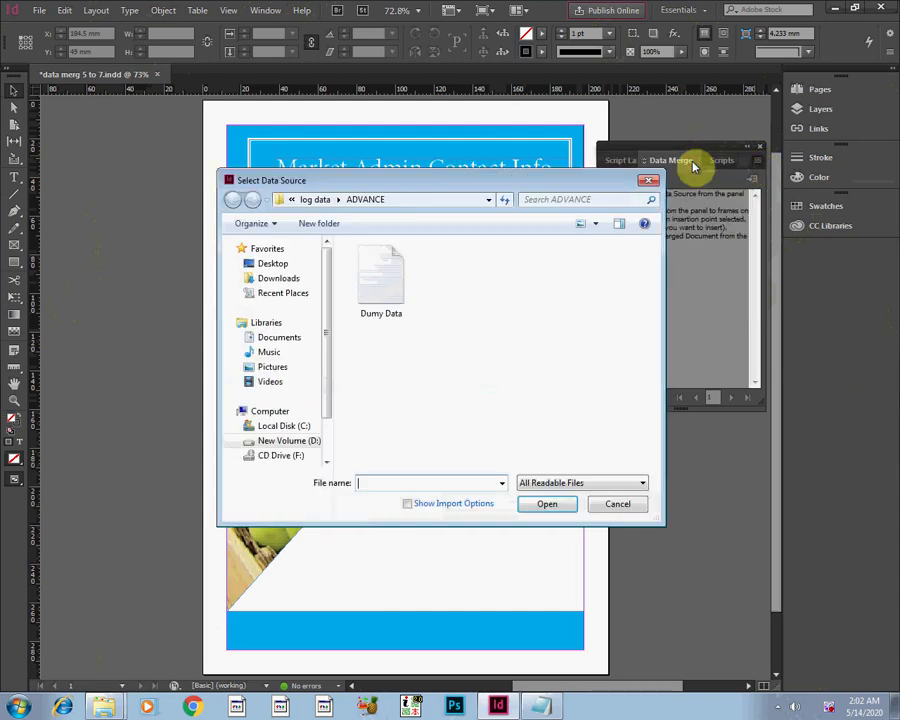
Load Dumy Data from the ADVANCE folder as the merge data source, checking the folder's files in the file explorer before confirming.
{"action": "left_click", "coordinate": [381, 290]}
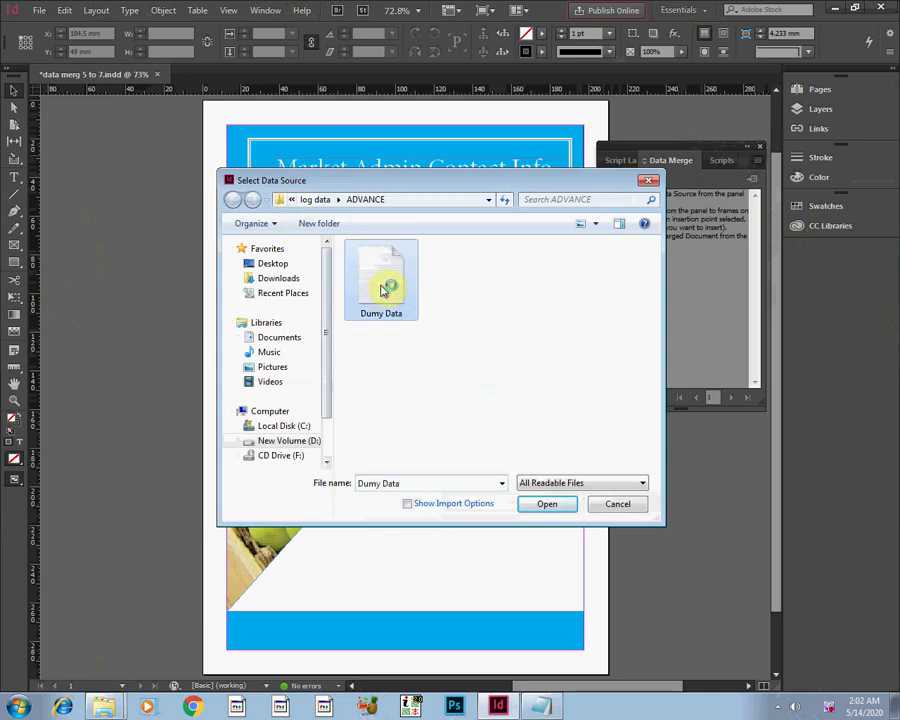
{"action": "left_click", "coordinate": [102, 708]}
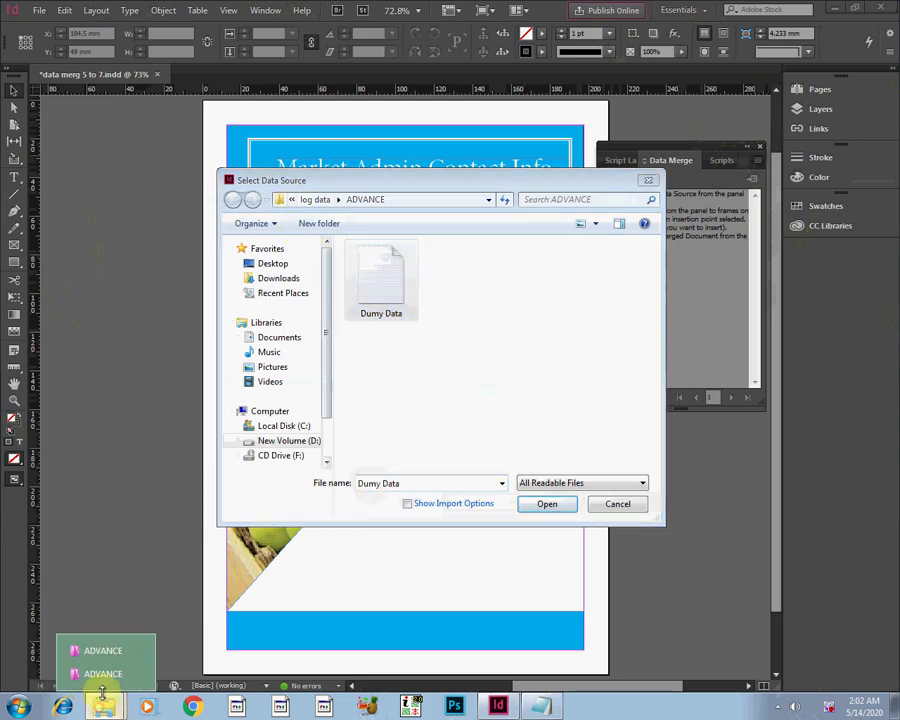
{"action": "left_click", "coordinate": [104, 656]}
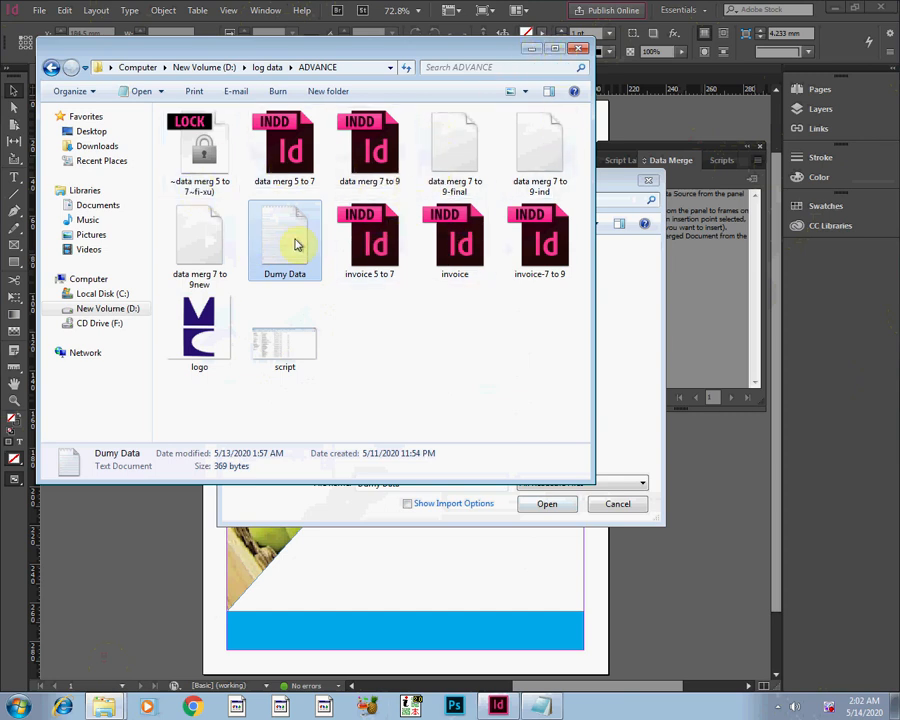
{"action": "left_click", "coordinate": [545, 49]}
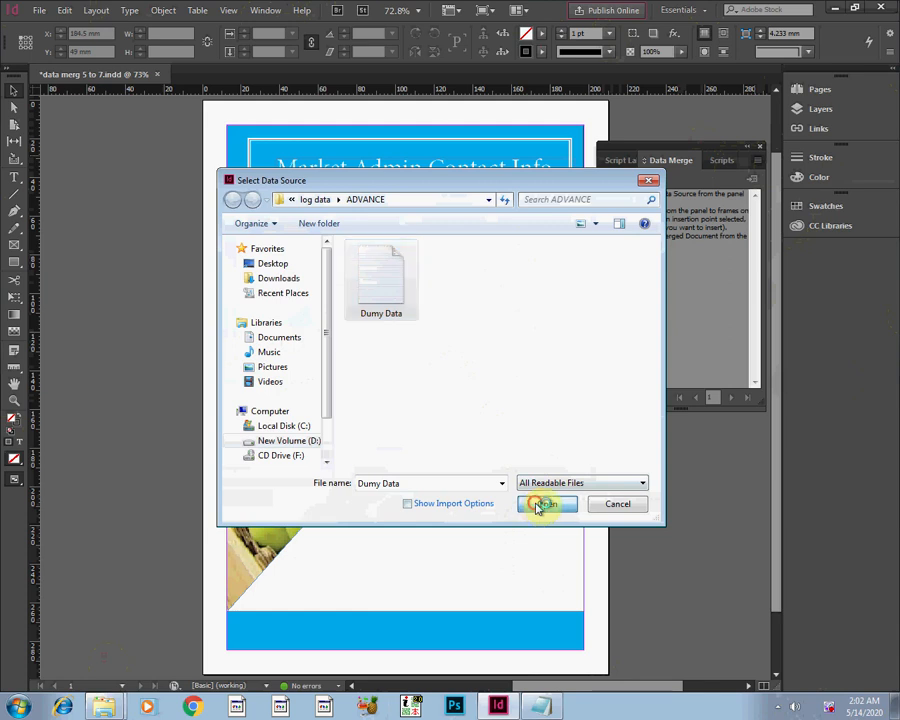
{"action": "left_click", "coordinate": [539, 506]}
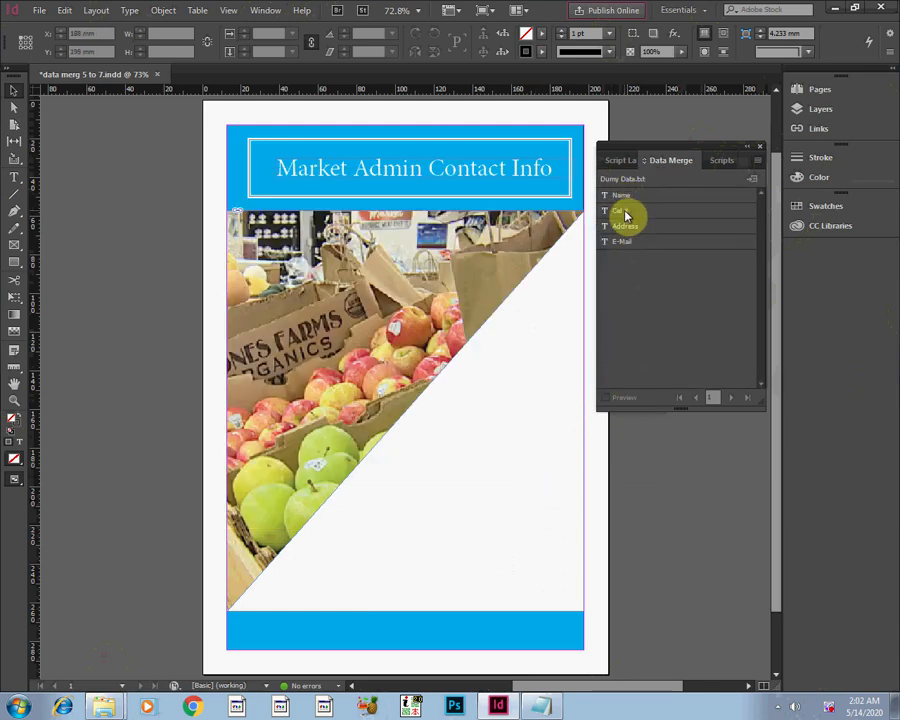
Switch to Notepad, compare the Dumy Data header row with the listed merge fields, and return to the InDesign layout.
{"action": "left_click", "coordinate": [537, 708]}
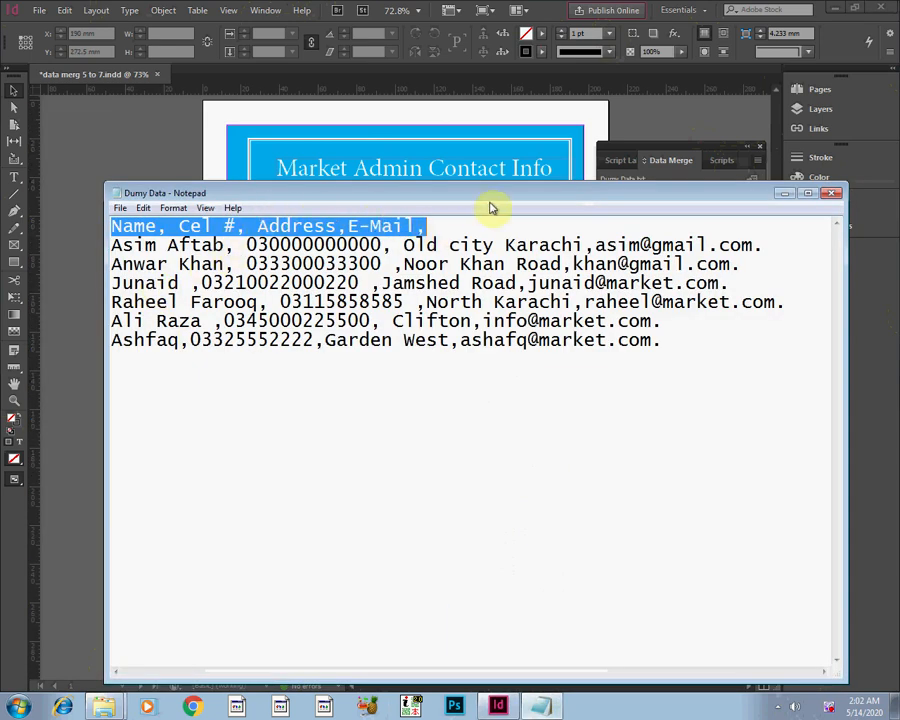
{"action": "left_click_drag", "start_coordinate": [490, 205], "coordinate": [487, 373]}
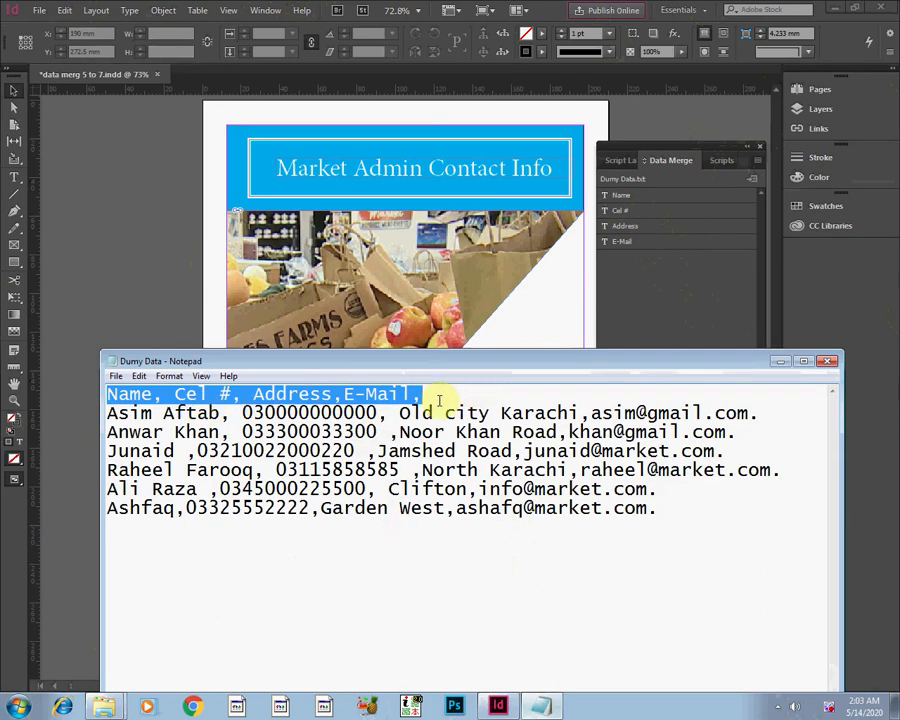
{"action": "left_click", "coordinate": [776, 363]}
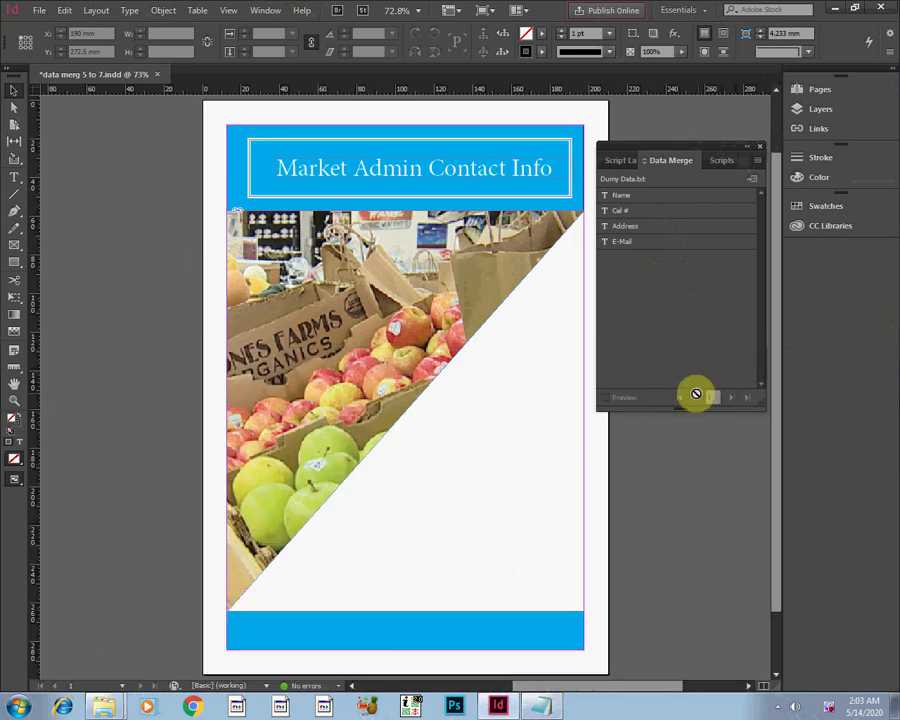
Draw two text frames beside the photo's diagonal, the upper about 63.5 × 10 mm with the Name field, the lower with the Cel # field.
{"action": "left_click", "coordinate": [16, 175]}
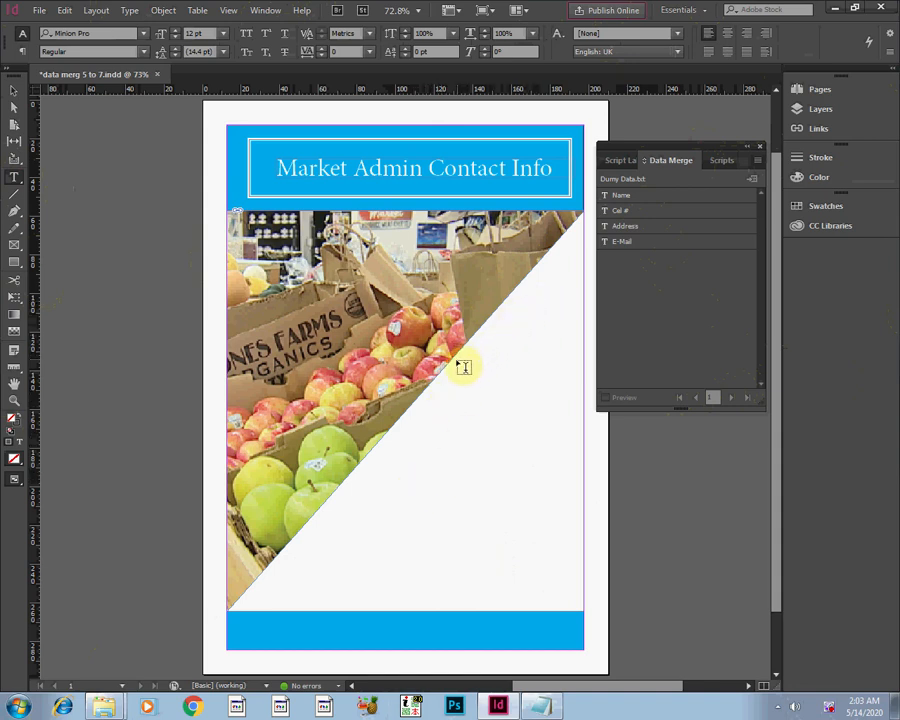
{"action": "left_click_drag", "start_coordinate": [457, 363], "coordinate": [579, 379]}
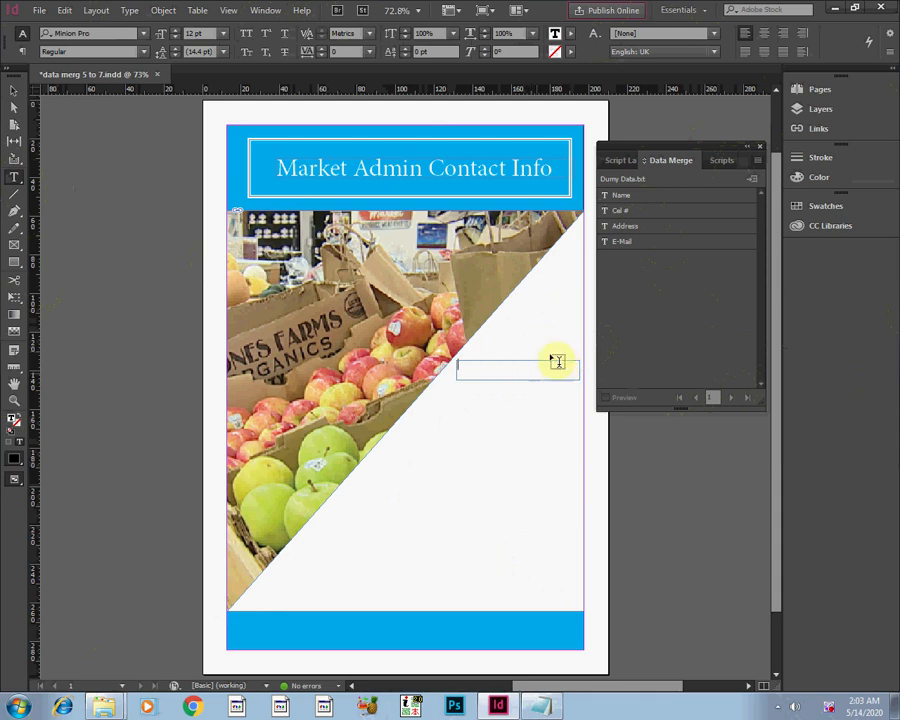
{"action": "mouse_move", "coordinate": [621, 198]}
{"action": "left_mouse_down"}
{"action": "mouse_move", "coordinate": [607, 205]}
{"action": "mouse_move", "coordinate": [624, 203]}
{"action": "left_mouse_up"}
{"action": "left_click", "coordinate": [622, 197]}
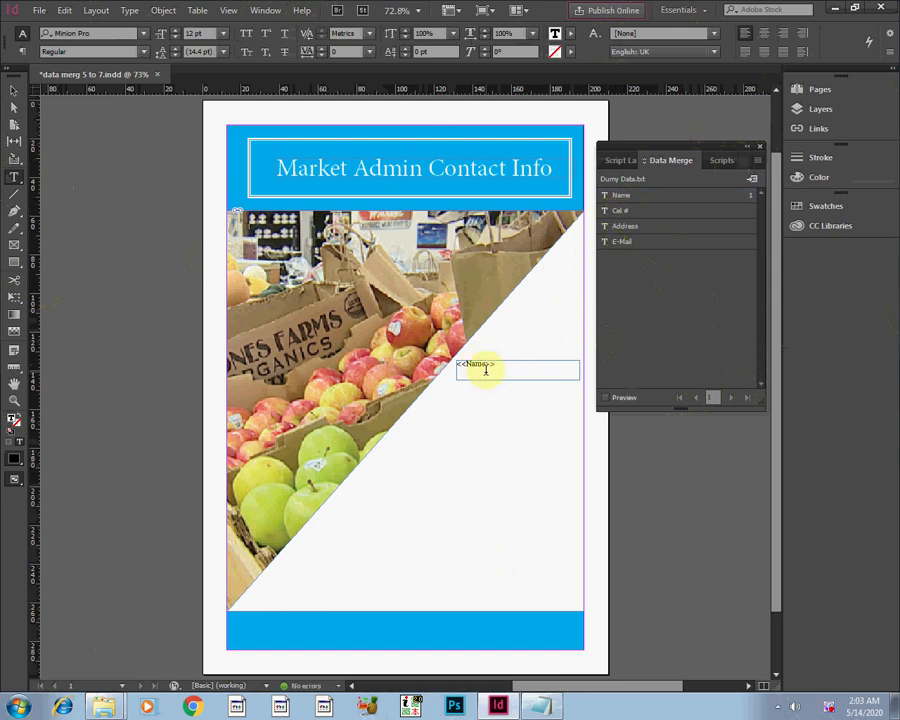
{"action": "left_click_drag", "start_coordinate": [503, 364], "coordinate": [449, 366]}
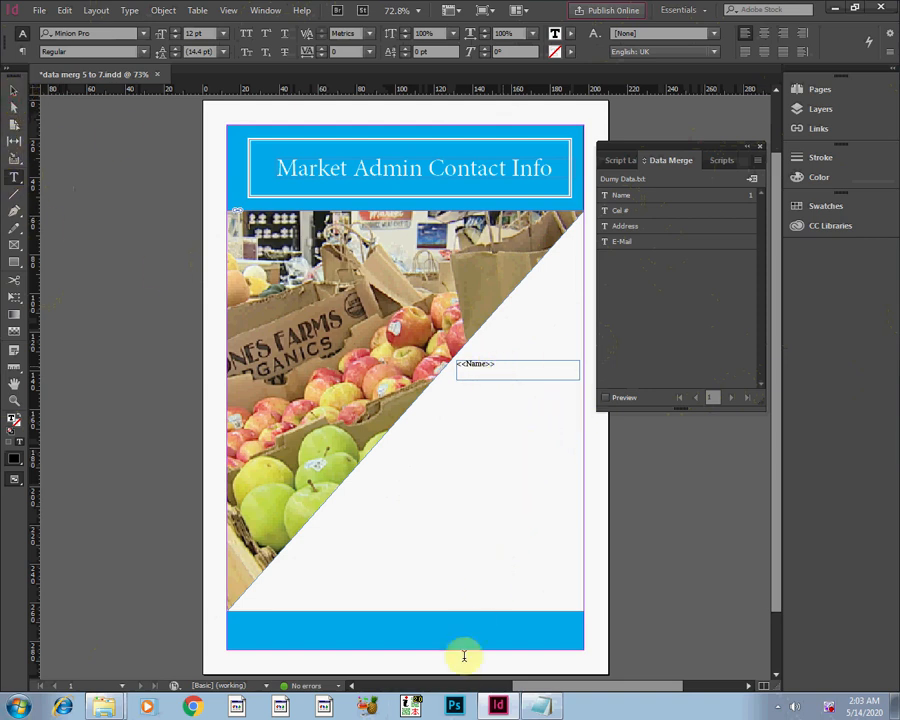
{"action": "key", "text": "Escape"}
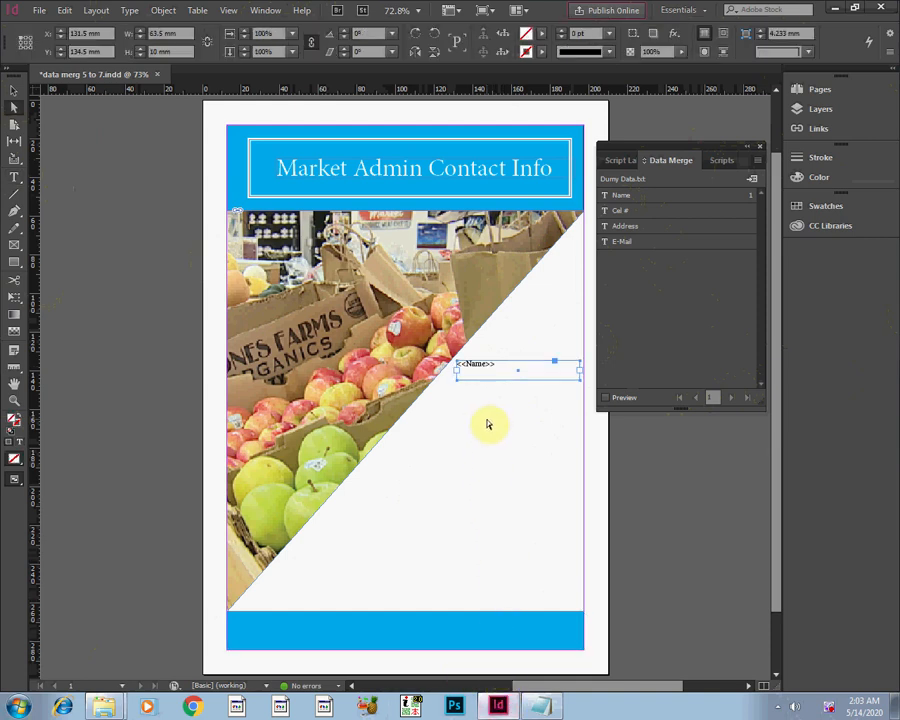
{"action": "left_click", "coordinate": [14, 177]}
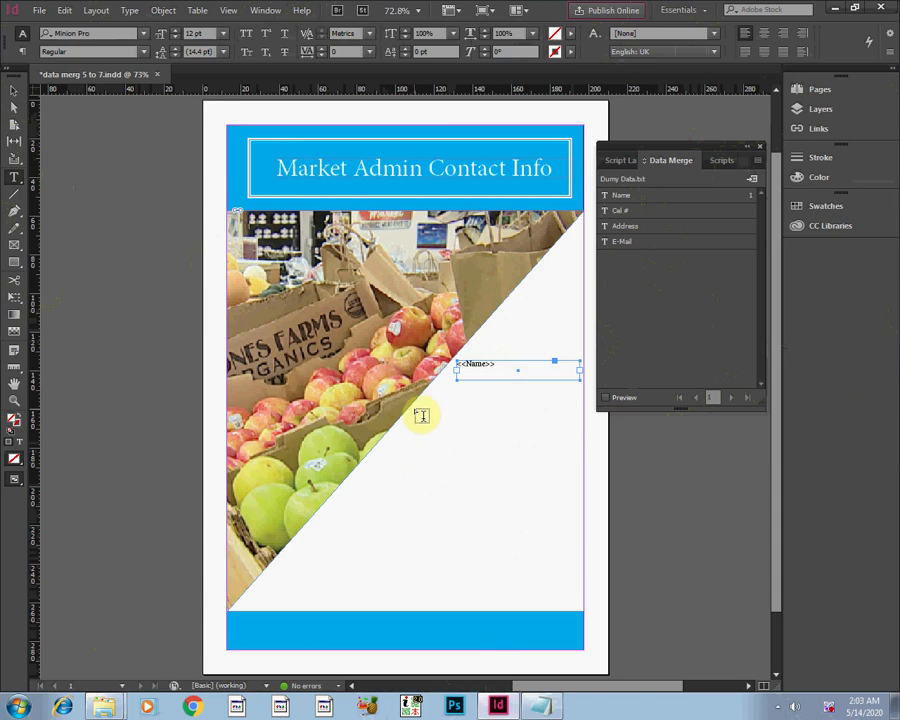
{"action": "left_click_drag", "start_coordinate": [422, 400], "coordinate": [579, 418]}
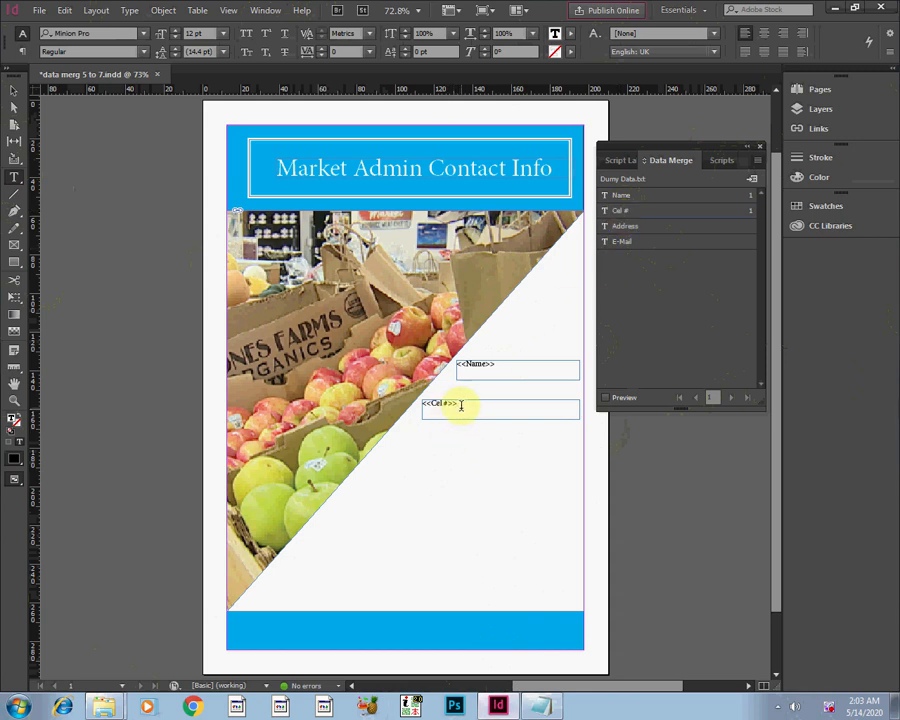
Format the Name placeholder in Arial at 14 pt with the cyan fill C=100 M=0 Y=0 K=0.
{"action": "left_click_drag", "start_coordinate": [498, 367], "coordinate": [457, 365]}
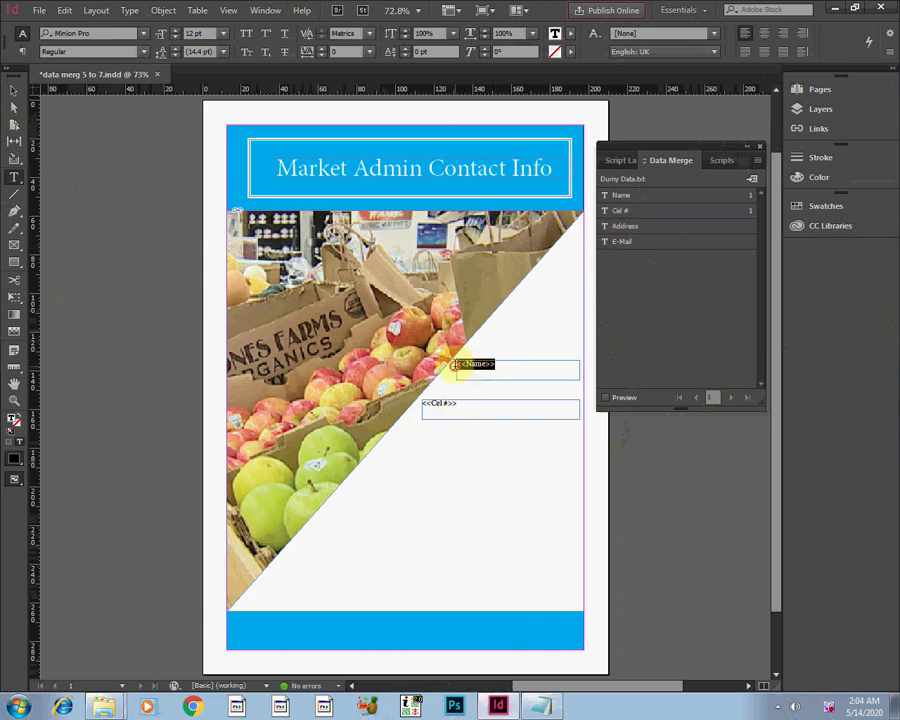
{"action": "left_click", "coordinate": [573, 33]}
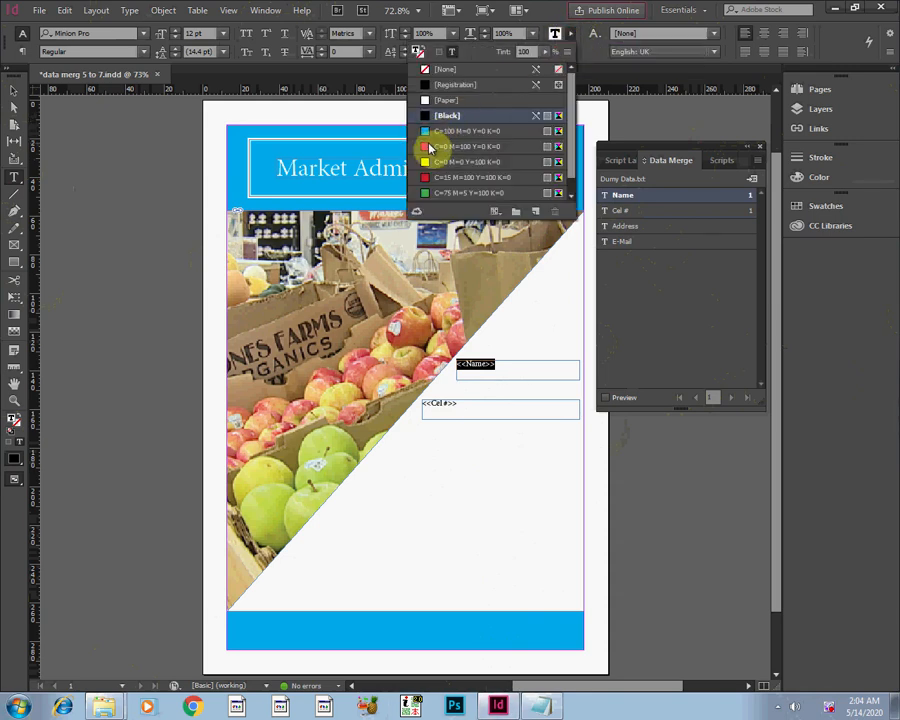
{"action": "left_click", "coordinate": [440, 131]}
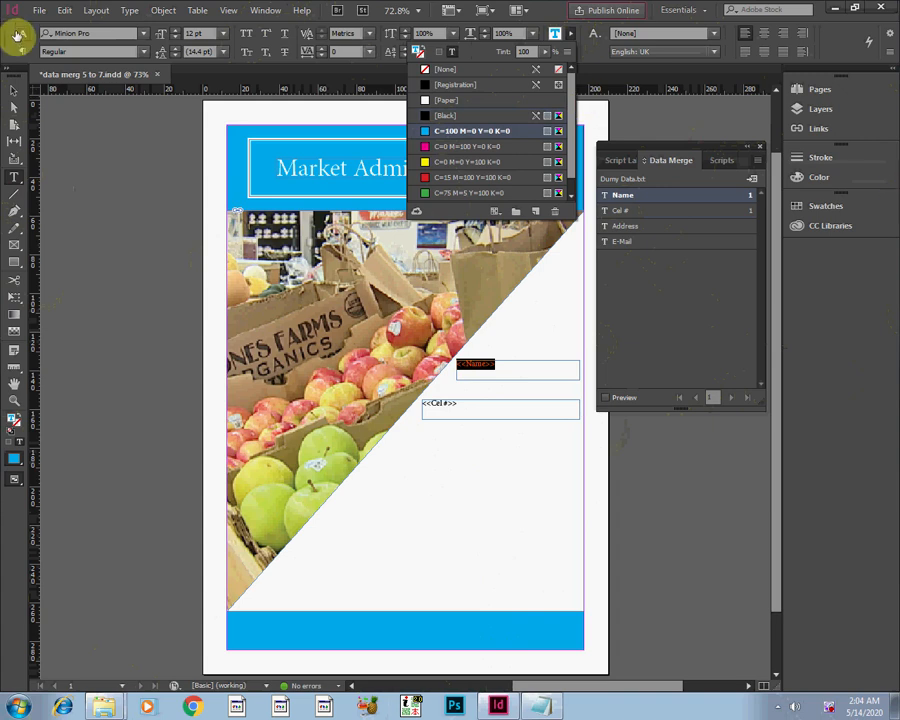
{"action": "left_click", "coordinate": [146, 35]}
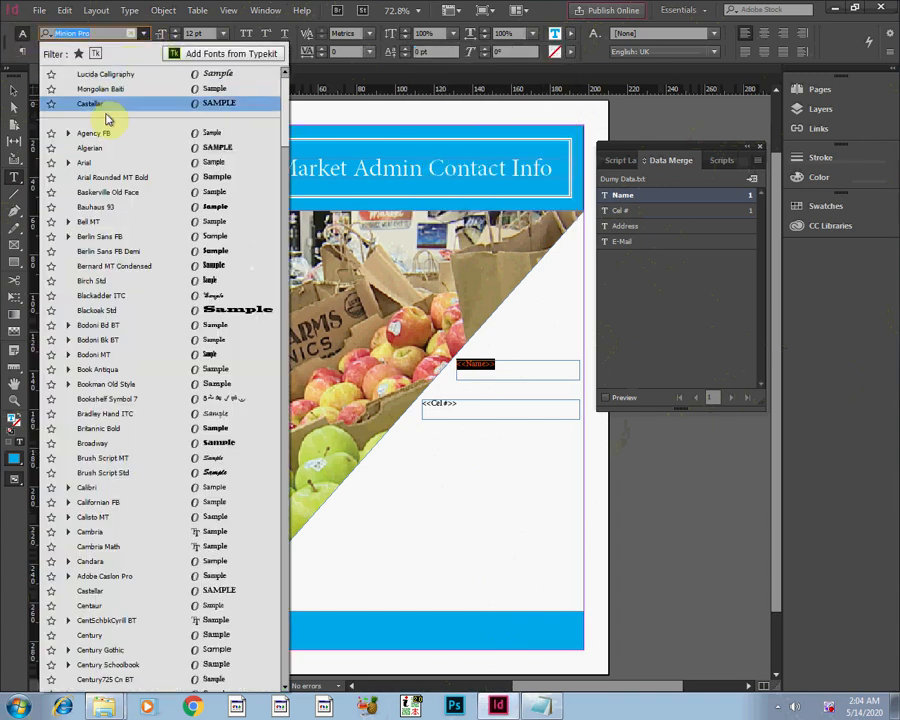
{"action": "left_click", "coordinate": [103, 162]}
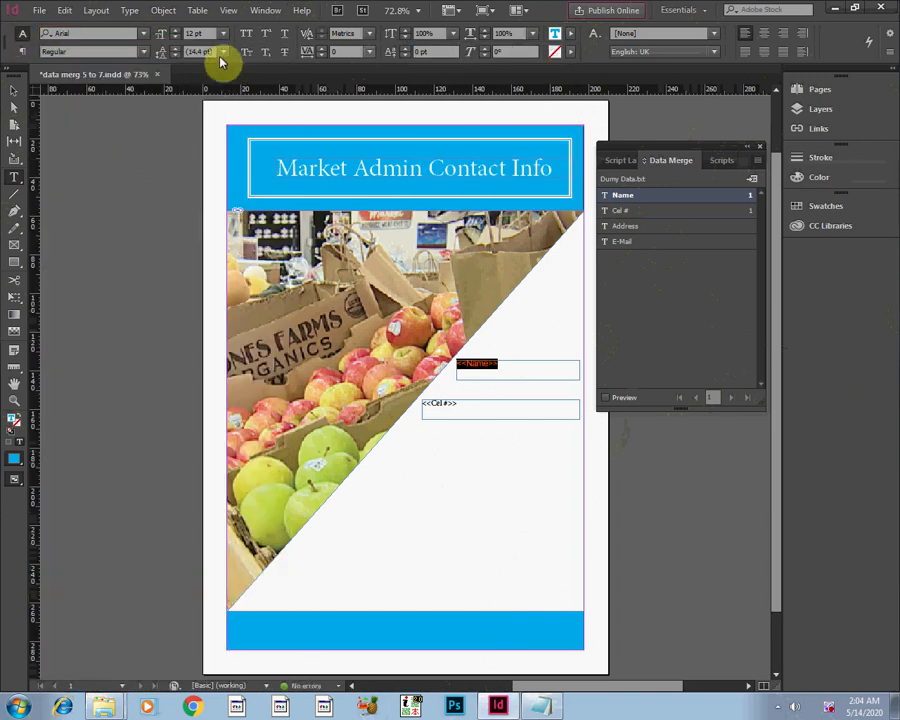
{"action": "left_click", "coordinate": [222, 35]}
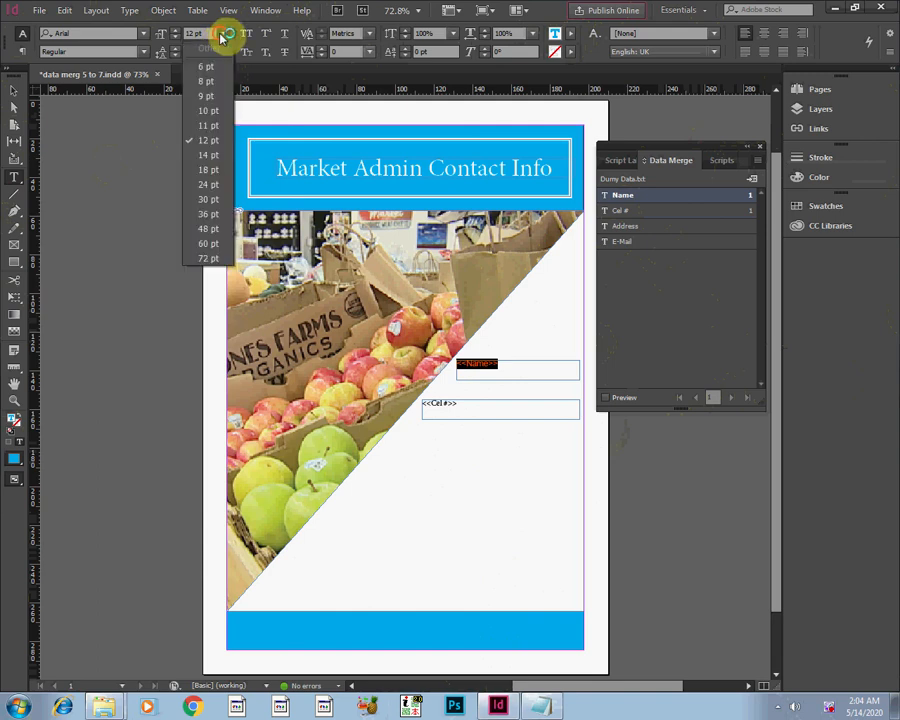
{"action": "left_click", "coordinate": [206, 170]}
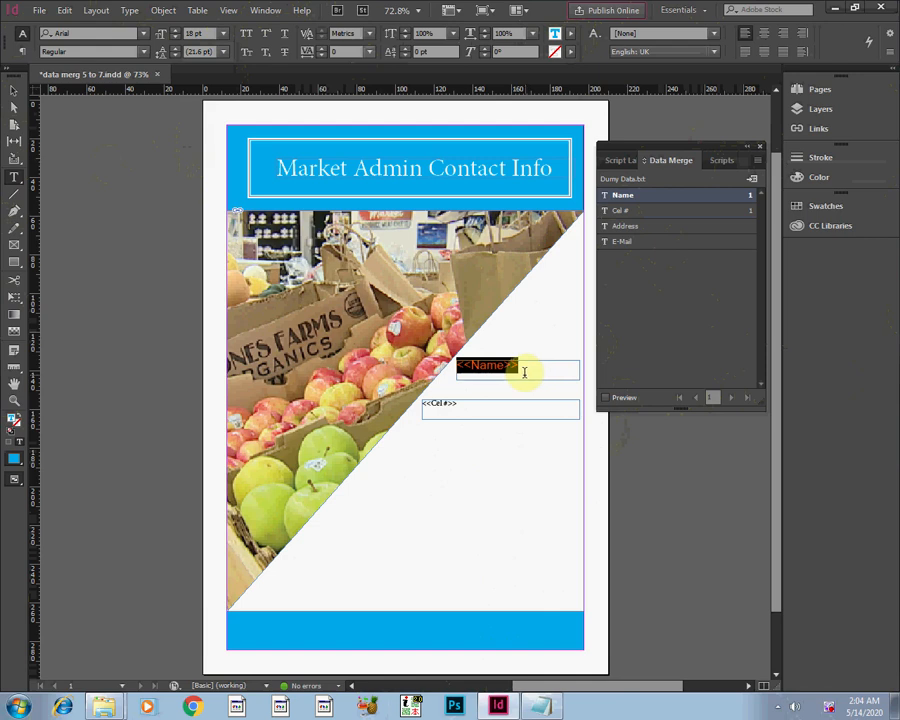
{"action": "left_click", "coordinate": [223, 34]}
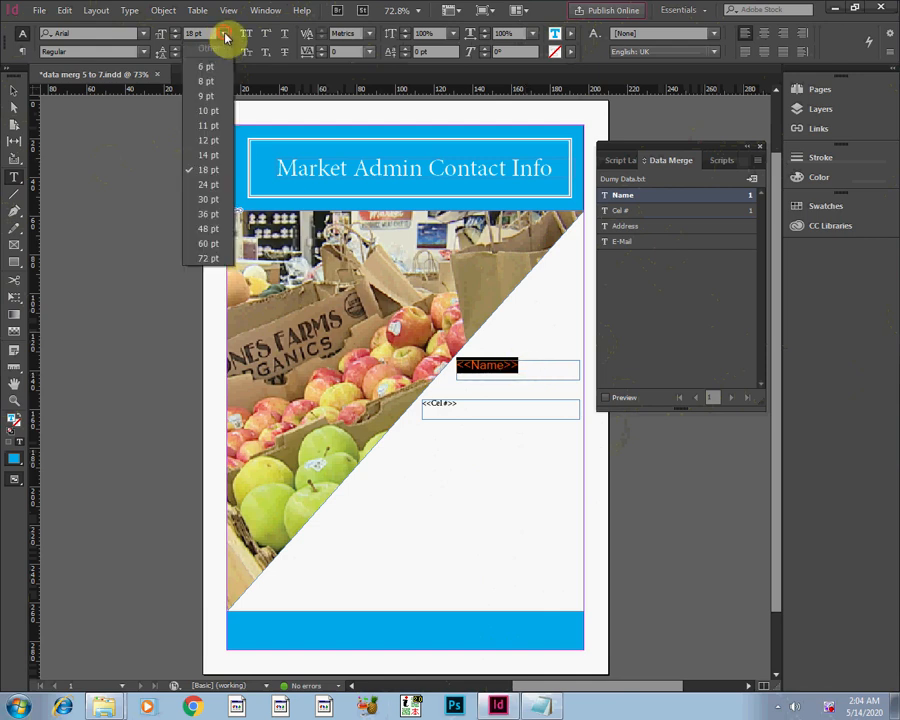
{"action": "left_click", "coordinate": [207, 157]}
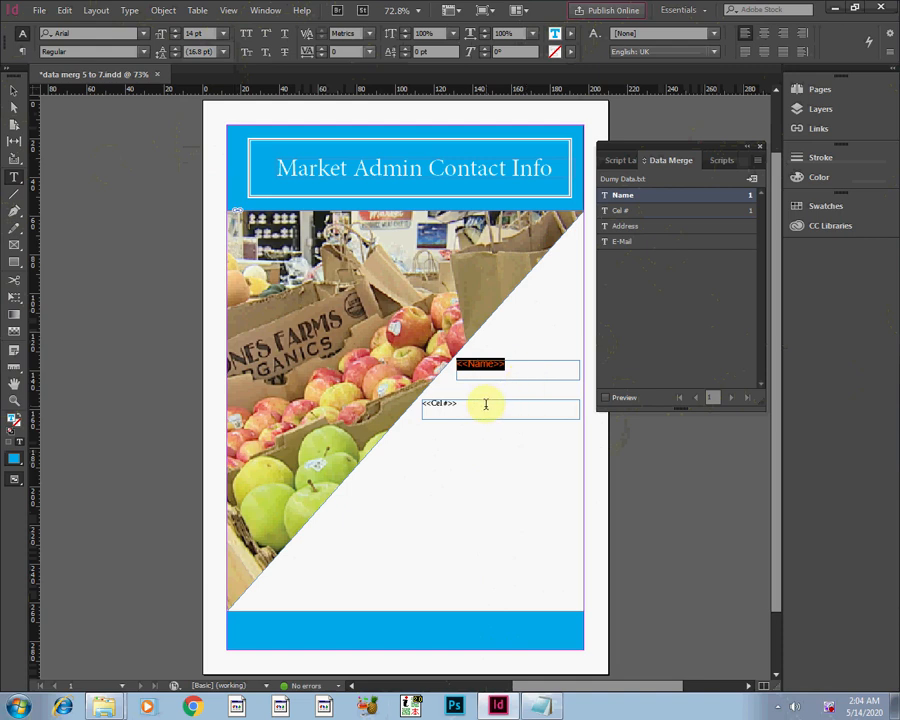
Format the Cel # placeholder at 14 pt with the [Black] fill.
{"action": "left_click", "coordinate": [486, 404]}
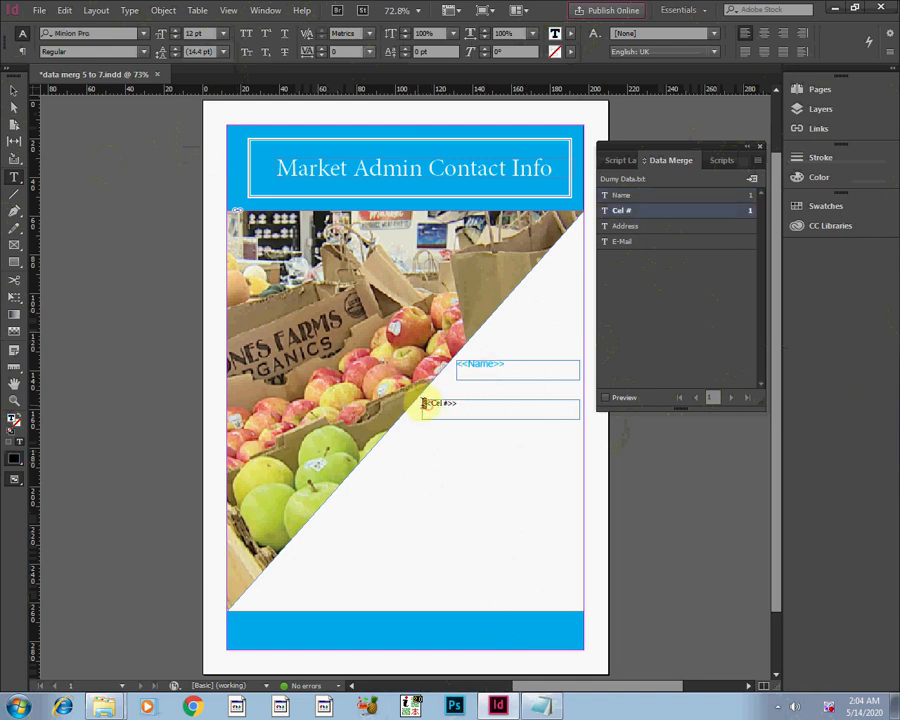
{"action": "mouse_move", "coordinate": [423, 403]}
{"action": "left_mouse_down"}
{"action": "mouse_move", "coordinate": [462, 403]}
{"action": "mouse_move", "coordinate": [421, 403]}
{"action": "left_mouse_up"}
{"action": "left_click", "coordinate": [467, 407]}
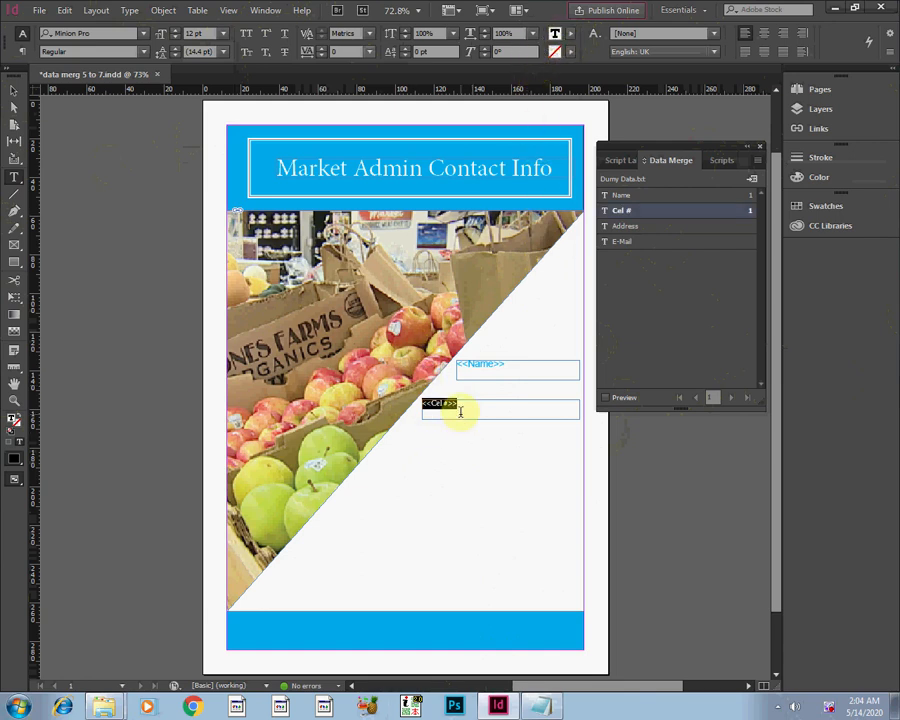
{"action": "left_click", "coordinate": [570, 33]}
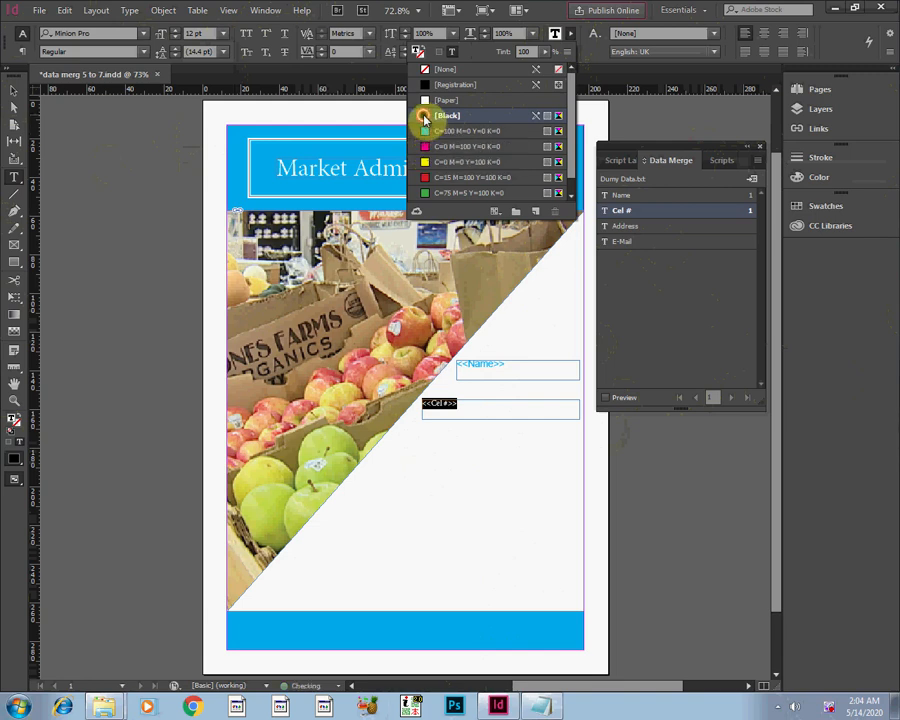
{"action": "left_click", "coordinate": [223, 35]}
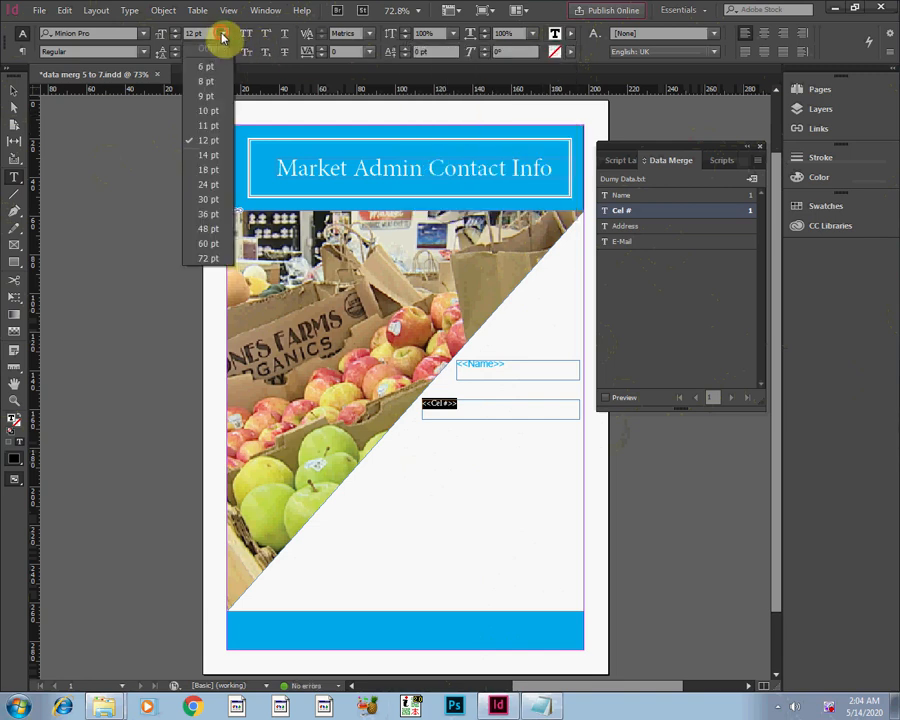
{"action": "left_click", "coordinate": [208, 155]}
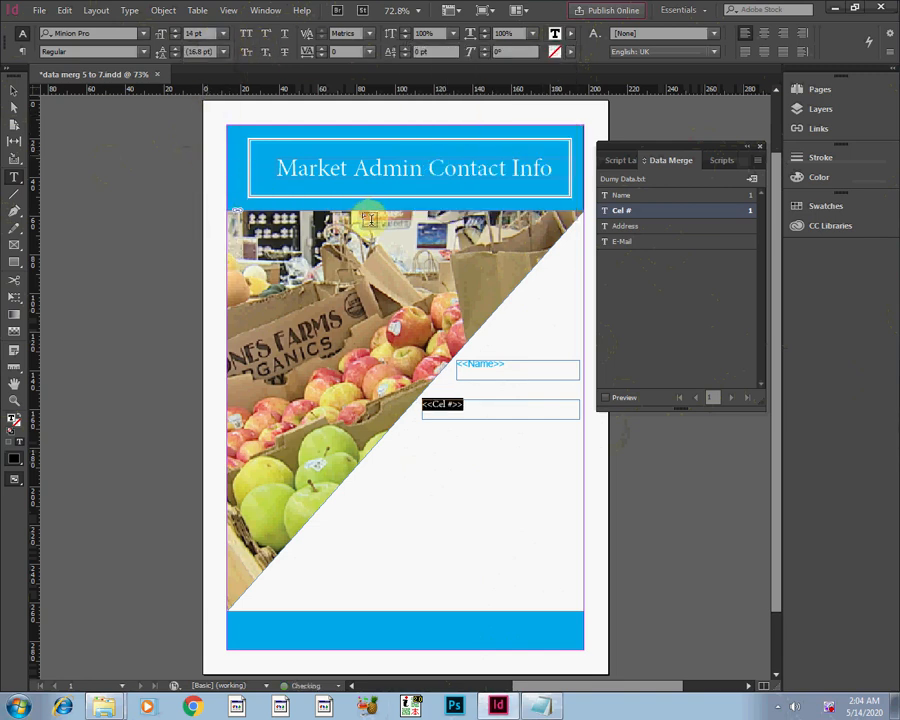
{"action": "left_click", "coordinate": [447, 447]}
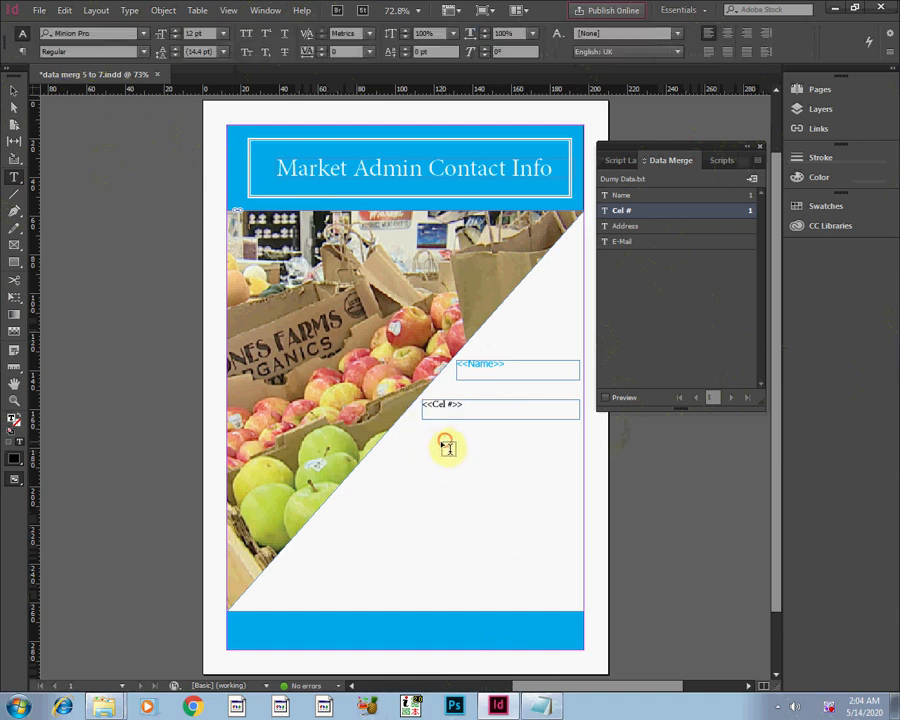
Draw a text frame below the Cel # frame, starting at the photo's diagonal, and insert the Address field in it.
{"action": "left_click", "coordinate": [13, 177]}
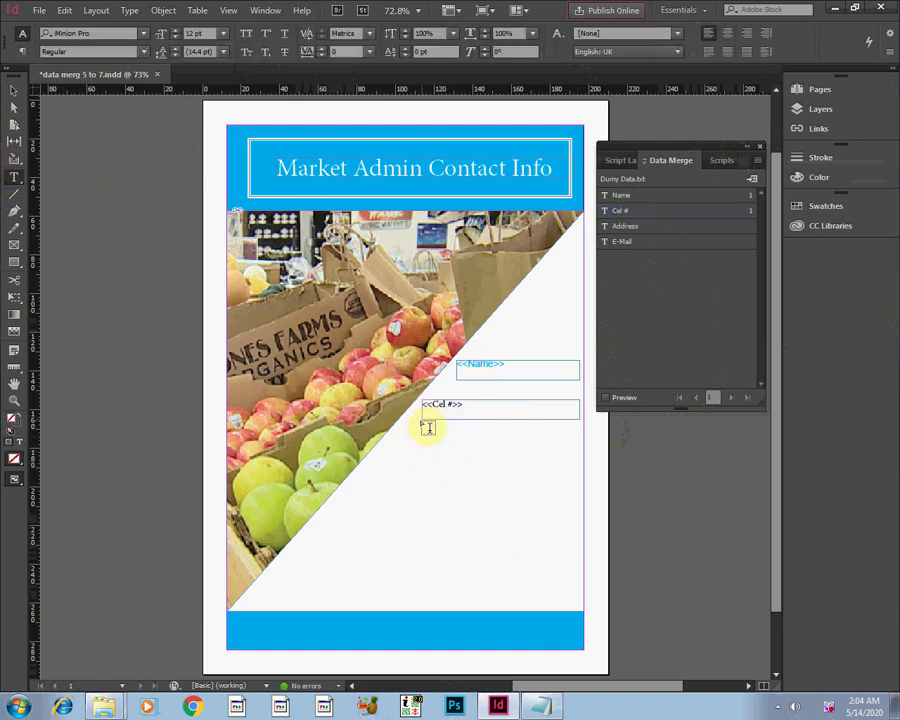
{"action": "left_click_drag", "start_coordinate": [385, 436], "coordinate": [446, 448]}
{"action": "mouse_move", "coordinate": [557, 460]}
{"action": "left_mouse_down"}
{"action": "mouse_move", "coordinate": [579, 462]}
{"action": "mouse_move", "coordinate": [581, 451]}
{"action": "left_mouse_up"}
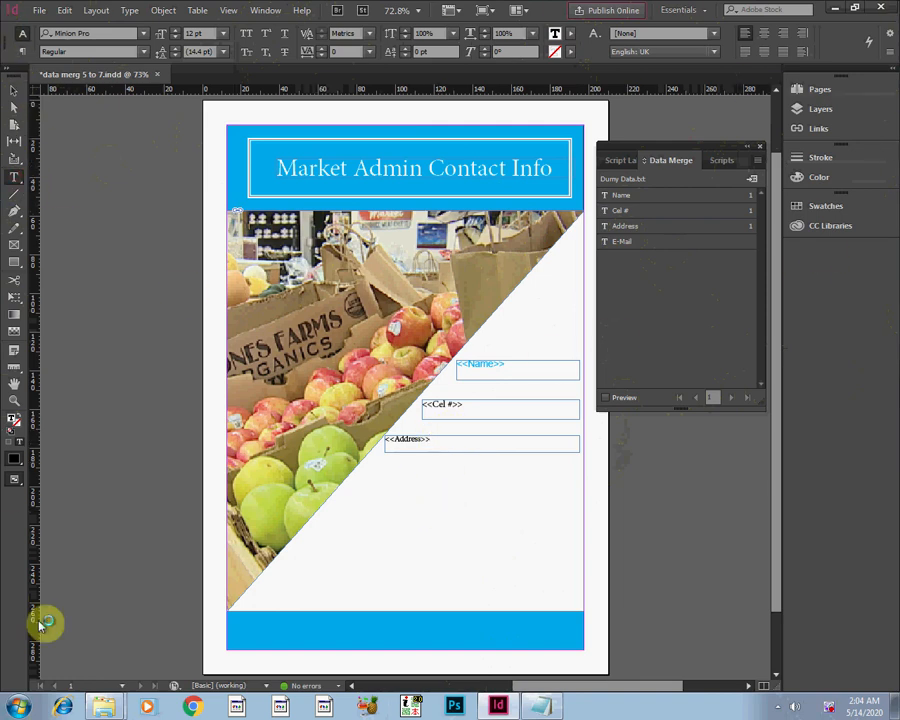
Draw a text frame below the Address frame, reduce its height by about half, and insert the E-Mail field in it.
{"action": "left_click_drag", "start_coordinate": [358, 474], "coordinate": [572, 526]}
{"action": "left_click", "coordinate": [13, 91]}
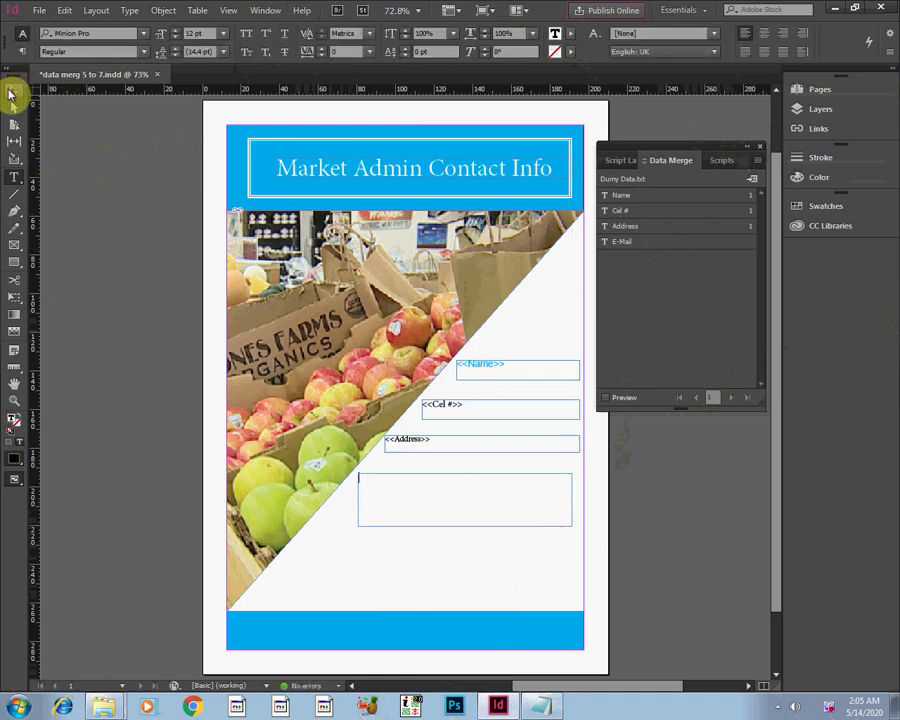
{"action": "left_click_drag", "start_coordinate": [466, 525], "coordinate": [466, 498]}
{"action": "left_click", "coordinate": [16, 179]}
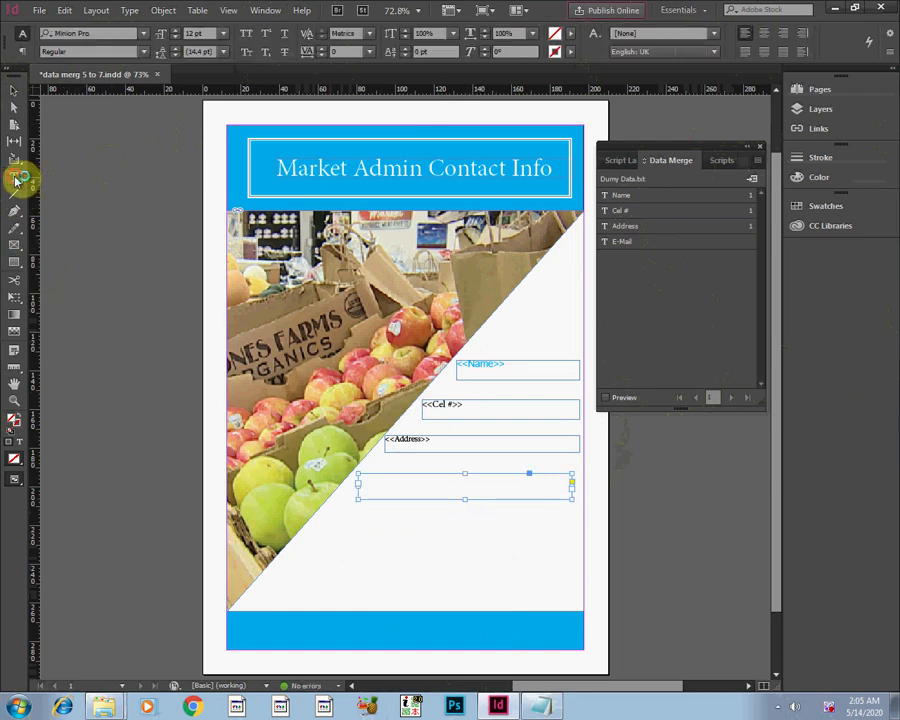
{"action": "left_click", "coordinate": [367, 481]}
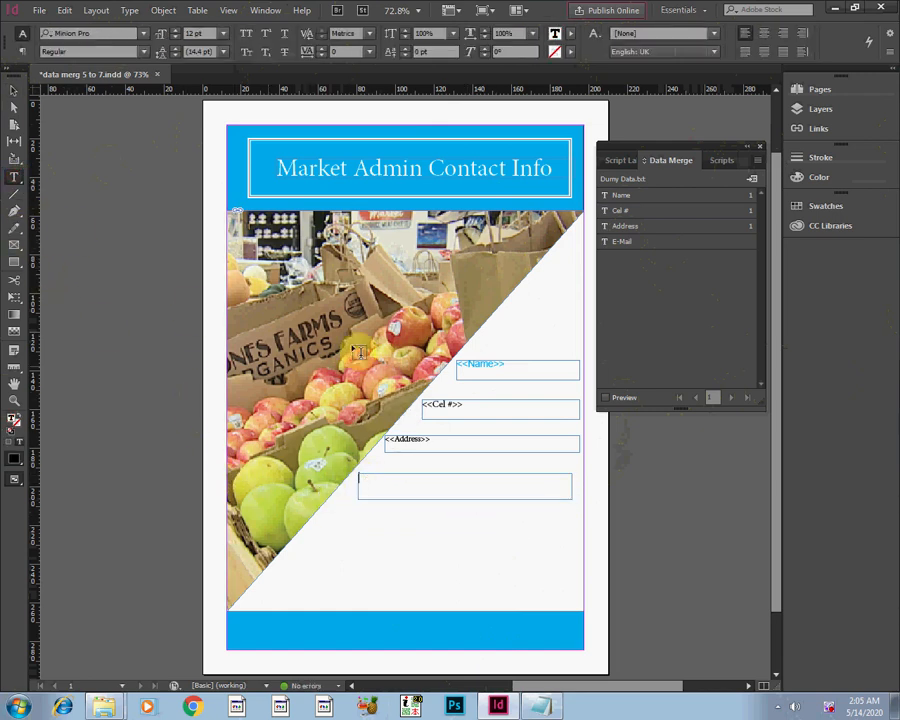
{"action": "left_click", "coordinate": [628, 243]}
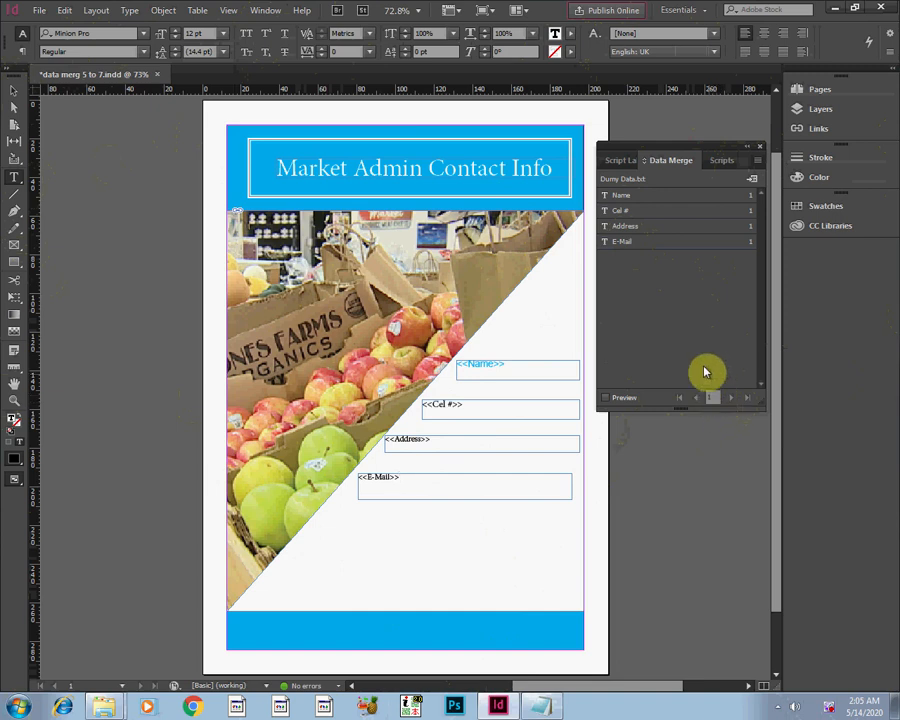
Export all merged records, one per page, with the [High Quality Print] preset to the PDF "data merg 5 to 7-1" in the ADVANCE folder.
{"action": "left_click", "coordinate": [760, 163]}
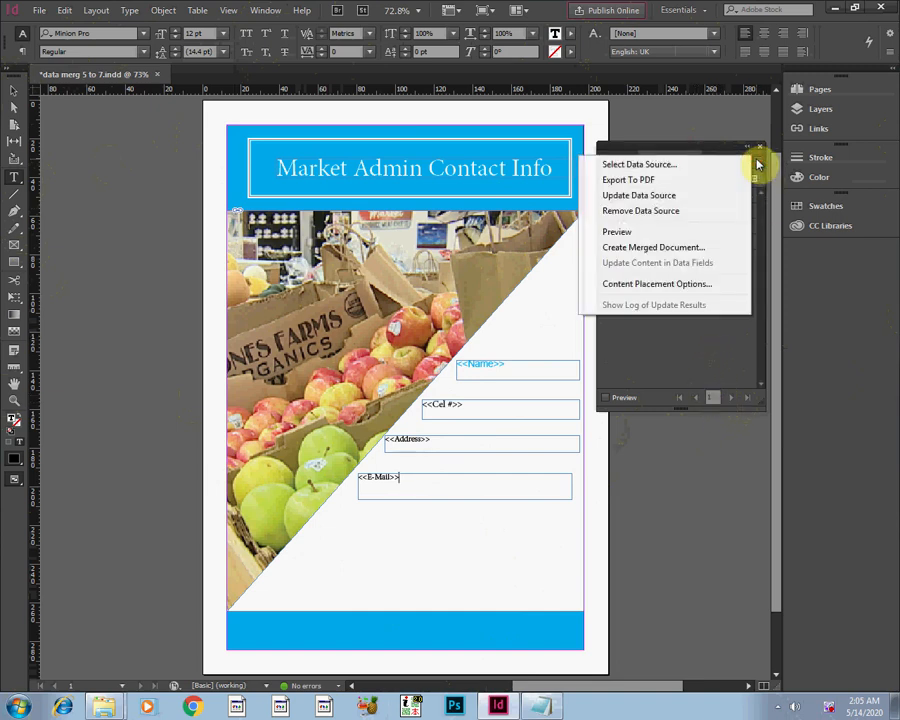
{"action": "left_click", "coordinate": [667, 180]}
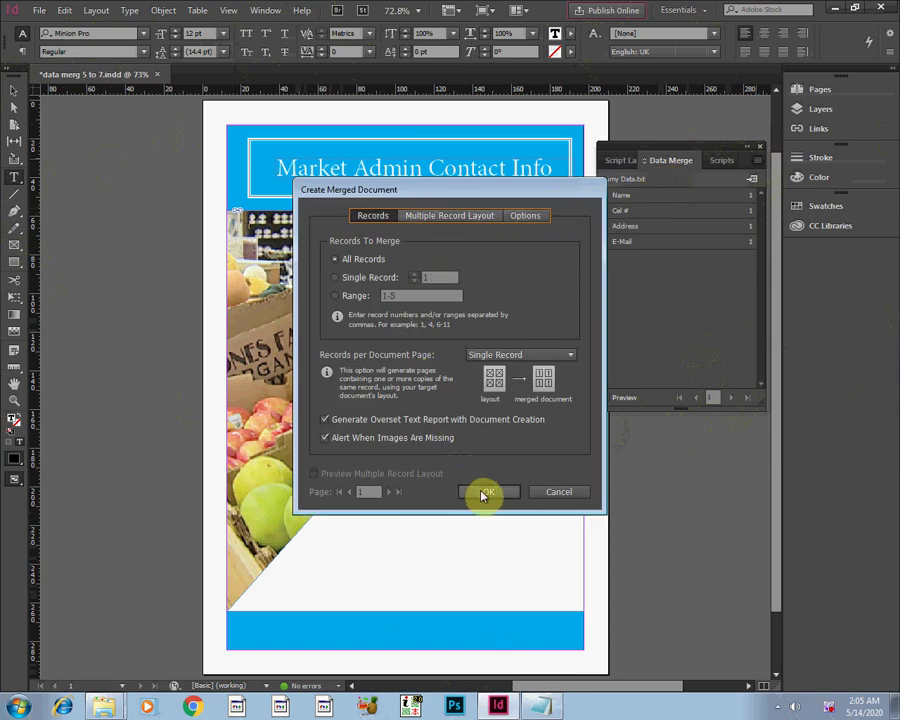
{"action": "left_click", "coordinate": [484, 492]}
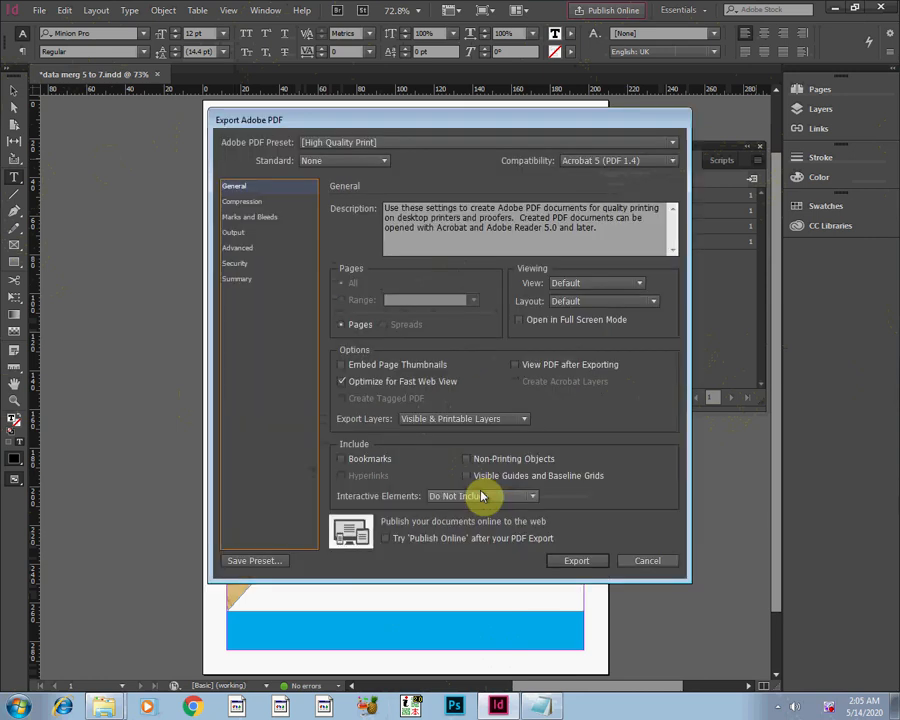
{"action": "left_click", "coordinate": [570, 560]}
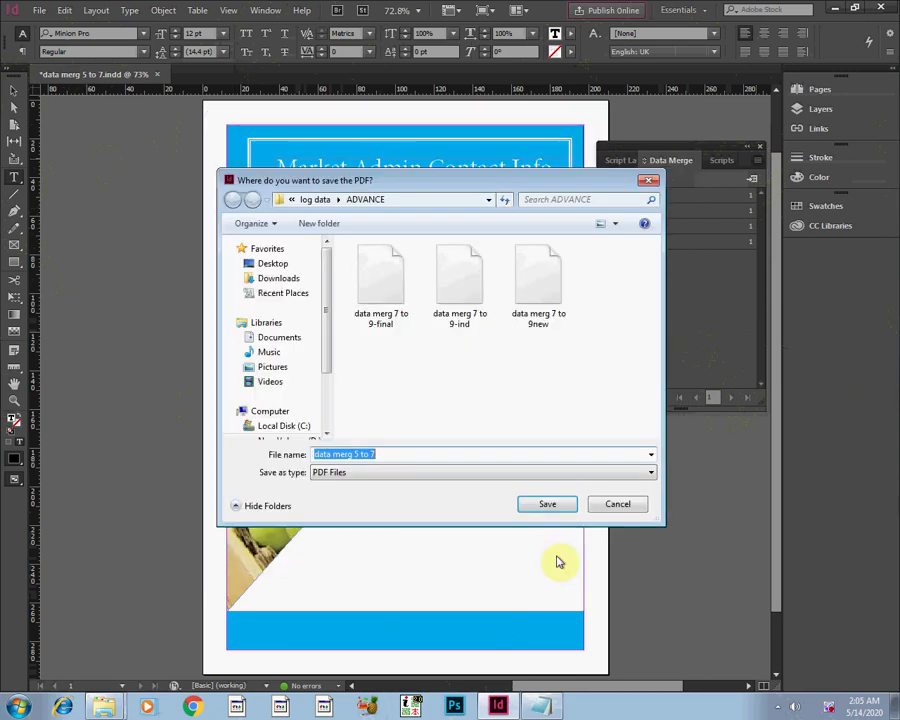
{"action": "left_click", "coordinate": [395, 455]}
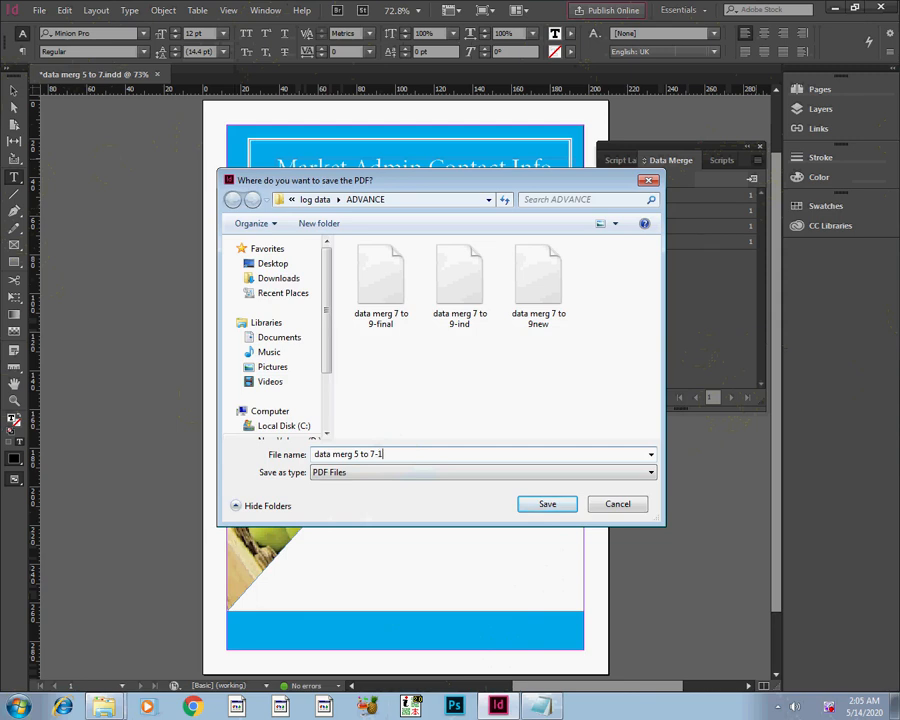
{"action": "left_click", "coordinate": [541, 507]}
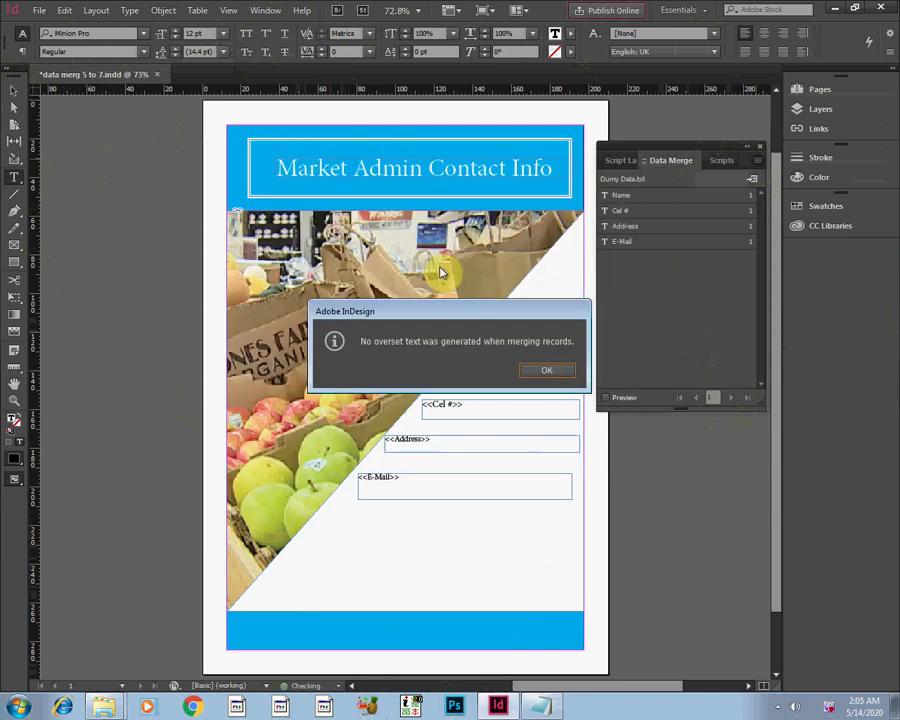
{"action": "left_click", "coordinate": [538, 371]}
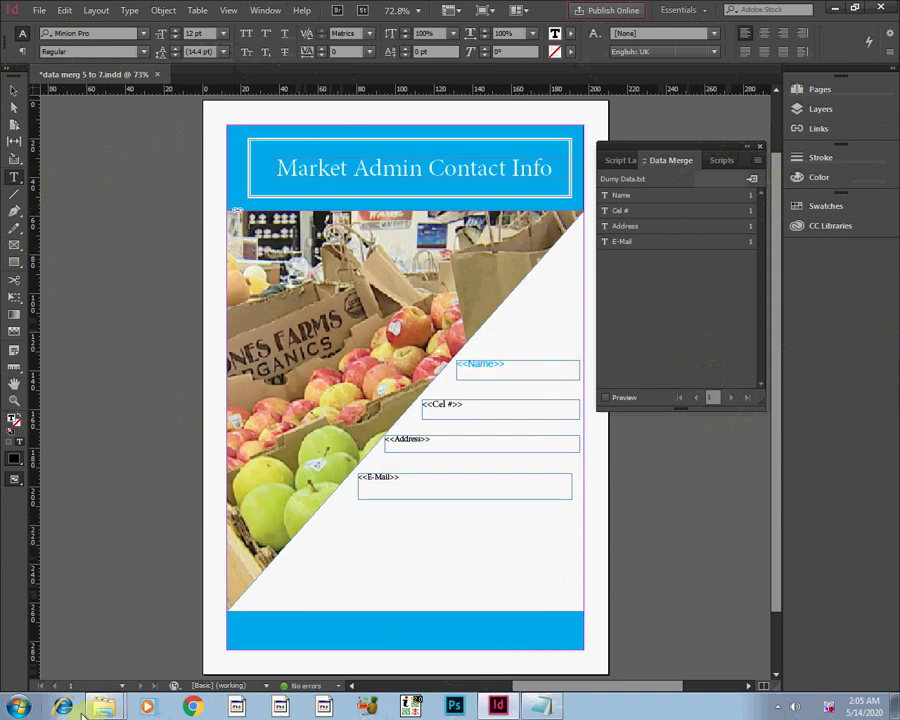
Switch to the ADVANCE folder in the file explorer and open the exported "data merg 5 to 7-1" PDF with Google Chrome.
{"action": "mouse_move", "coordinate": [104, 704]}
{"action": "left_click", "coordinate": [116, 679]}
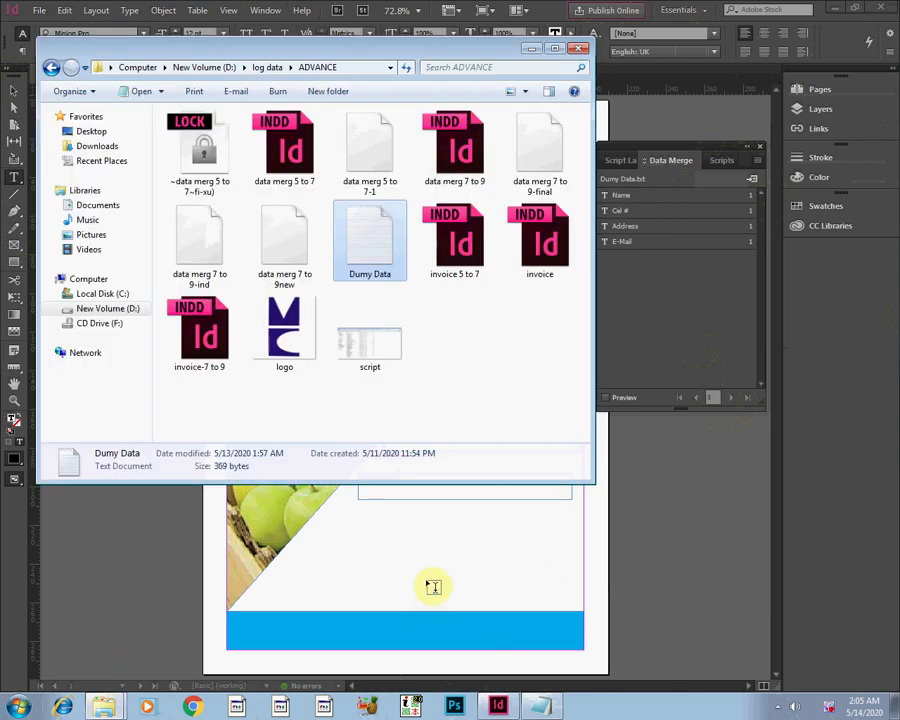
{"action": "left_click", "coordinate": [470, 322]}
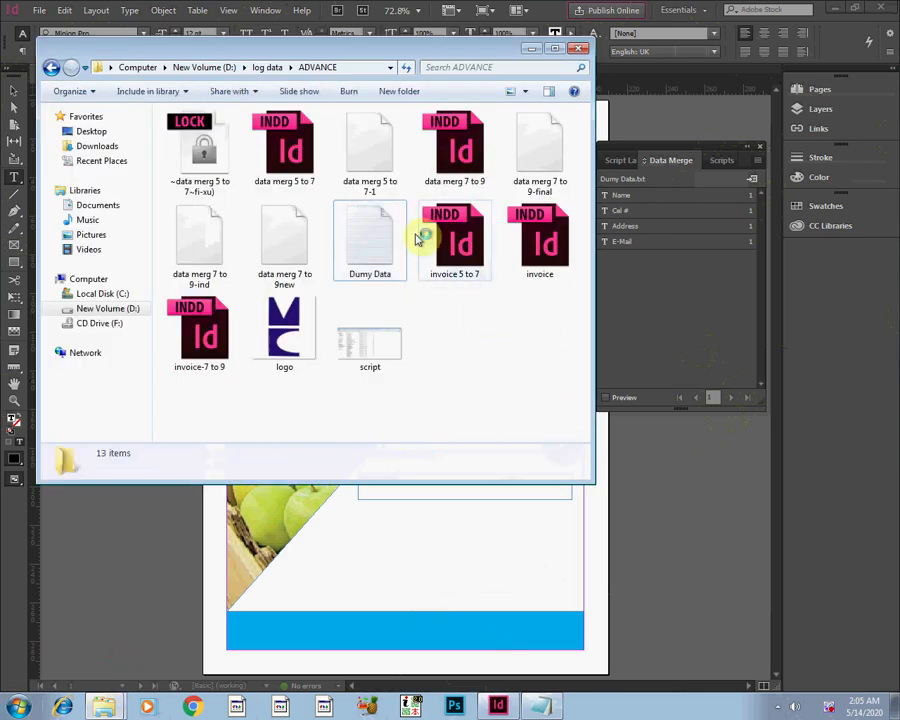
{"action": "left_click", "coordinate": [370, 165]}
{"action": "right_click", "coordinate": [370, 165]}
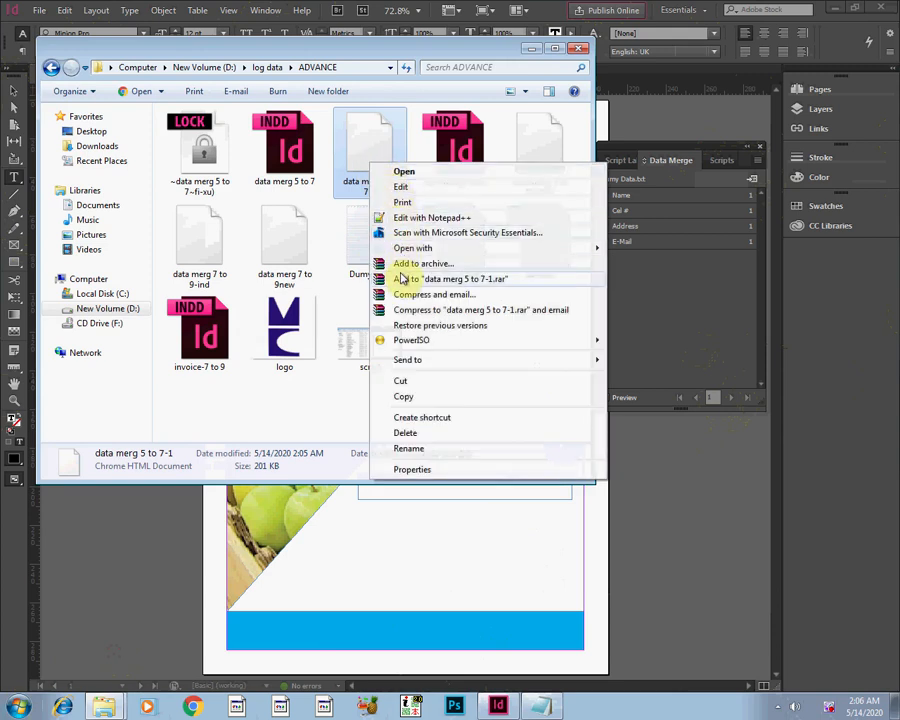
{"action": "mouse_move", "coordinate": [411, 250]}
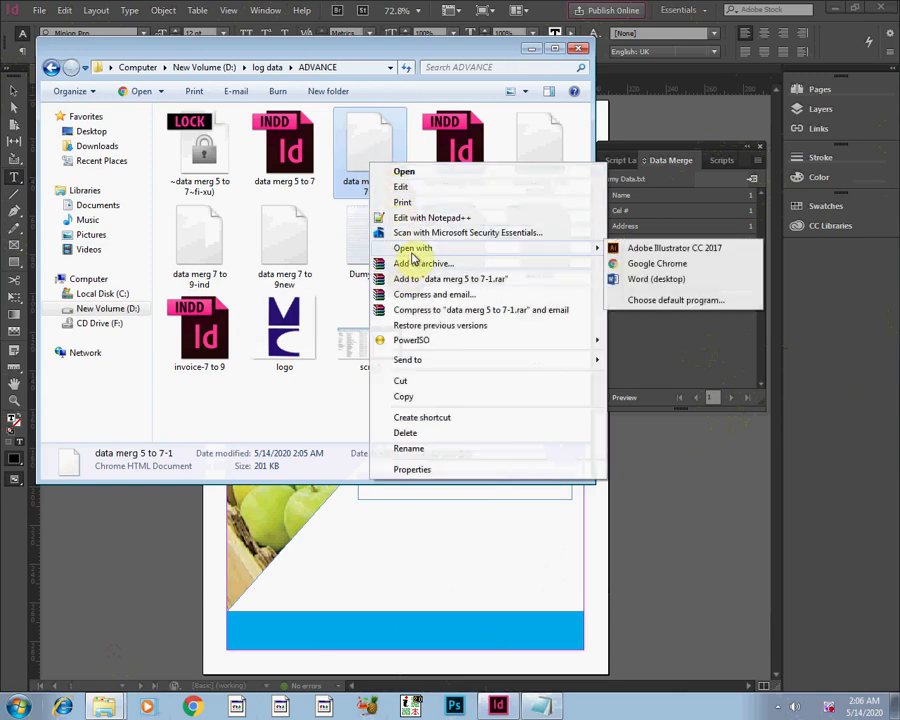
{"action": "left_click", "coordinate": [633, 267]}
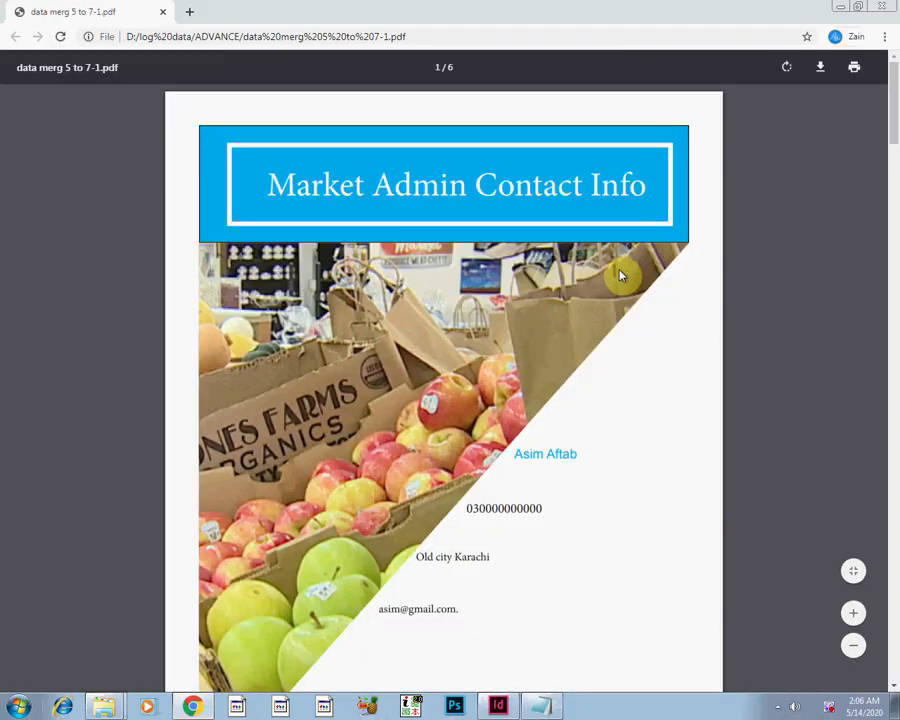
Compare the contact details on the PDF's first page with the first record of Dumy Data in Notepad, and return to the PDF.
{"action": "left_click_drag", "start_coordinate": [890, 140], "coordinate": [893, 159]}
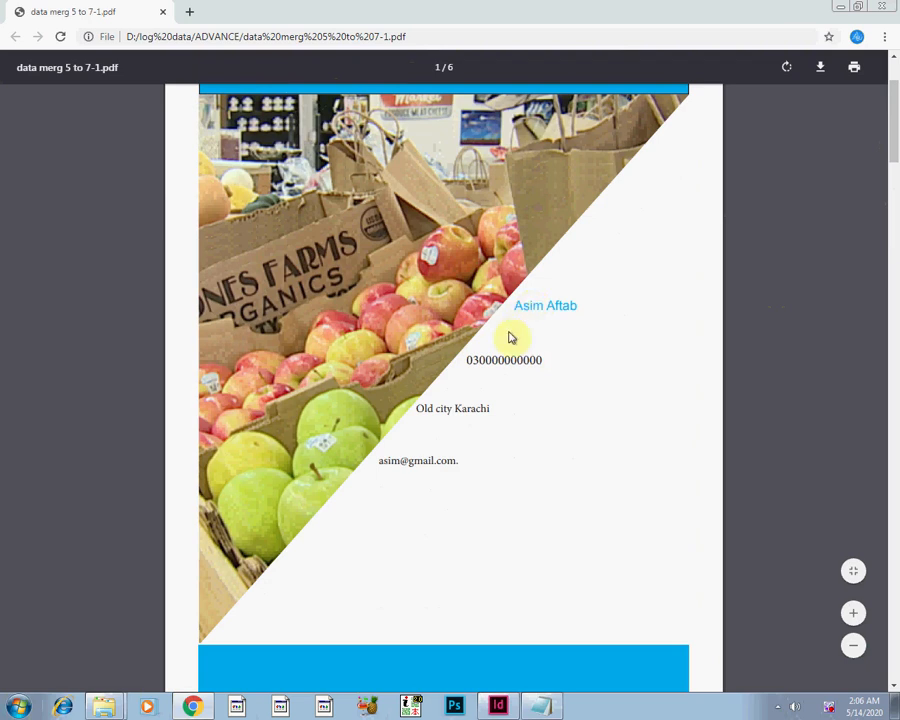
{"action": "left_click", "coordinate": [560, 708]}
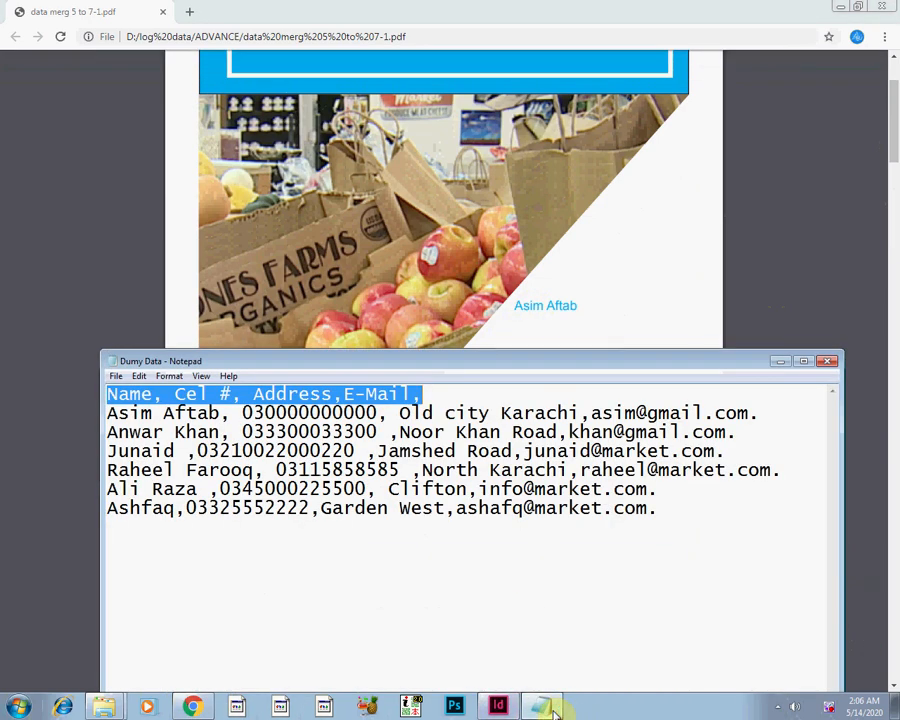
{"action": "left_click", "coordinate": [555, 710]}
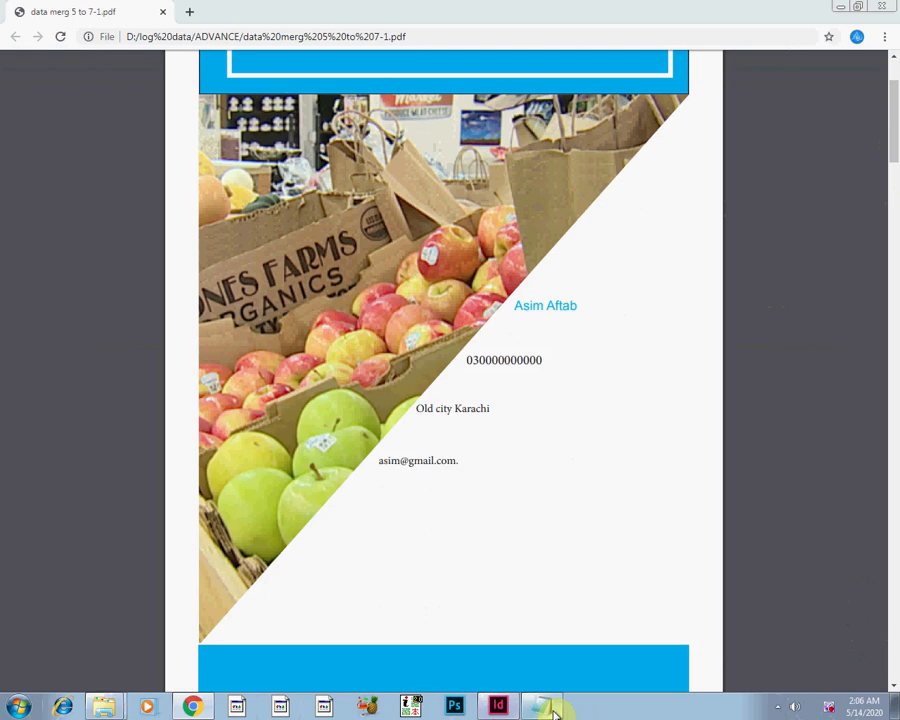
{"action": "left_click", "coordinate": [555, 710]}
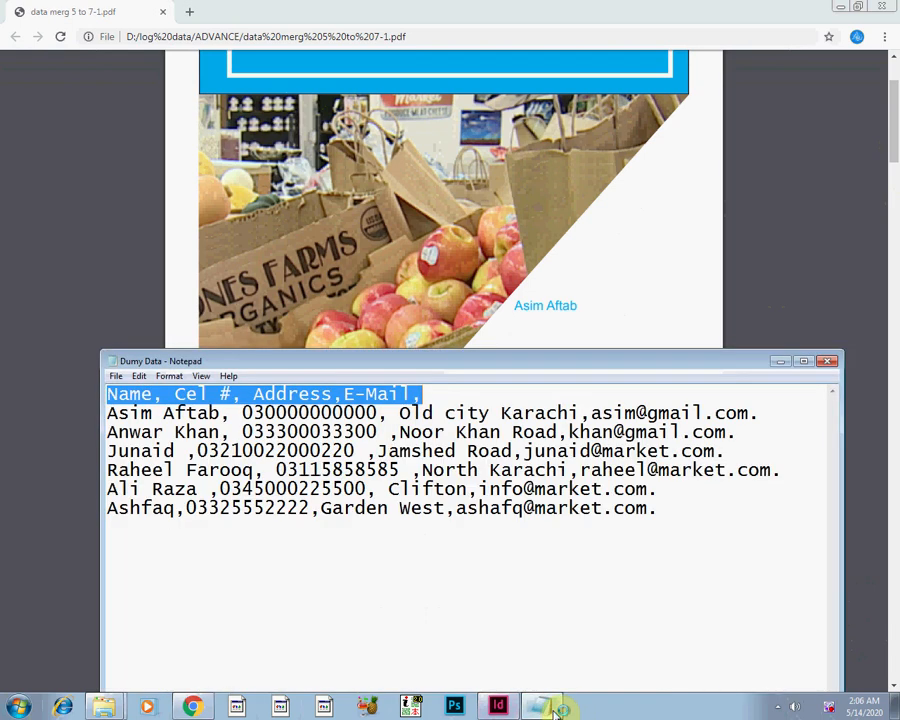
{"action": "left_click", "coordinate": [555, 710]}
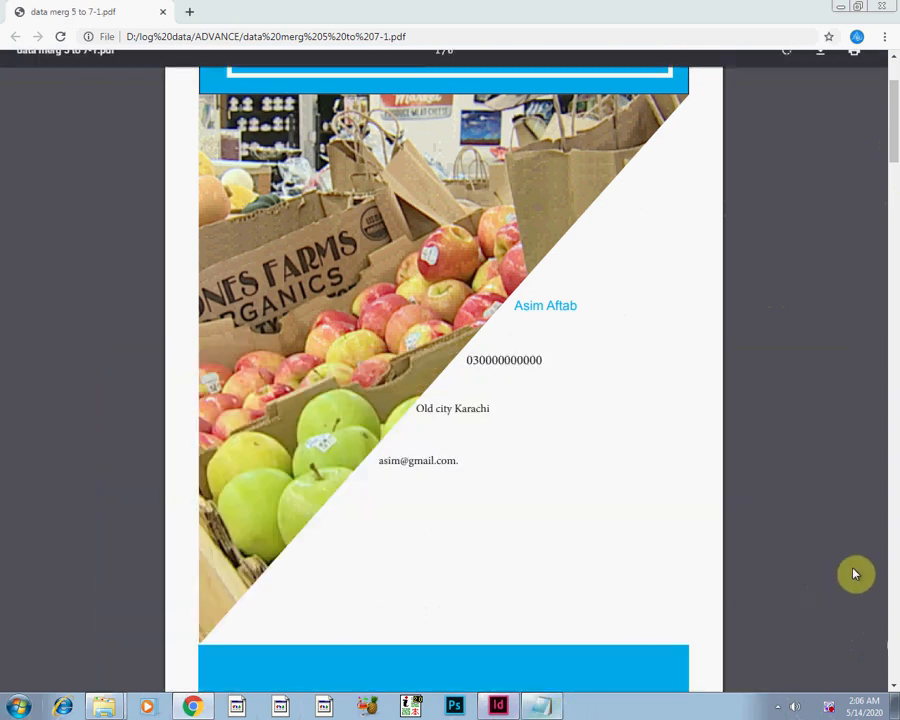
Examine the second page of the merged PDF to check its name, cell number, address and e-mail fields.
{"action": "scroll", "coordinate": [894, 683], "scroll_direction": "down", "scroll_amount": 1}
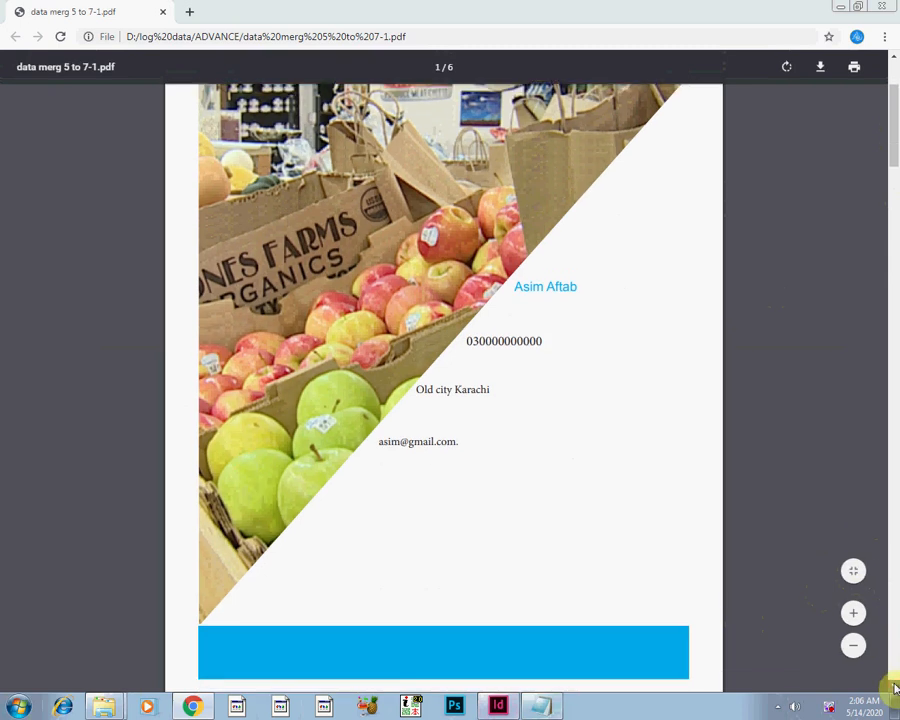
{"action": "scroll", "coordinate": [894, 686], "scroll_direction": "down", "scroll_amount": 1}
{"action": "scroll", "coordinate": [894, 686], "scroll_direction": "down", "scroll_amount": 8}
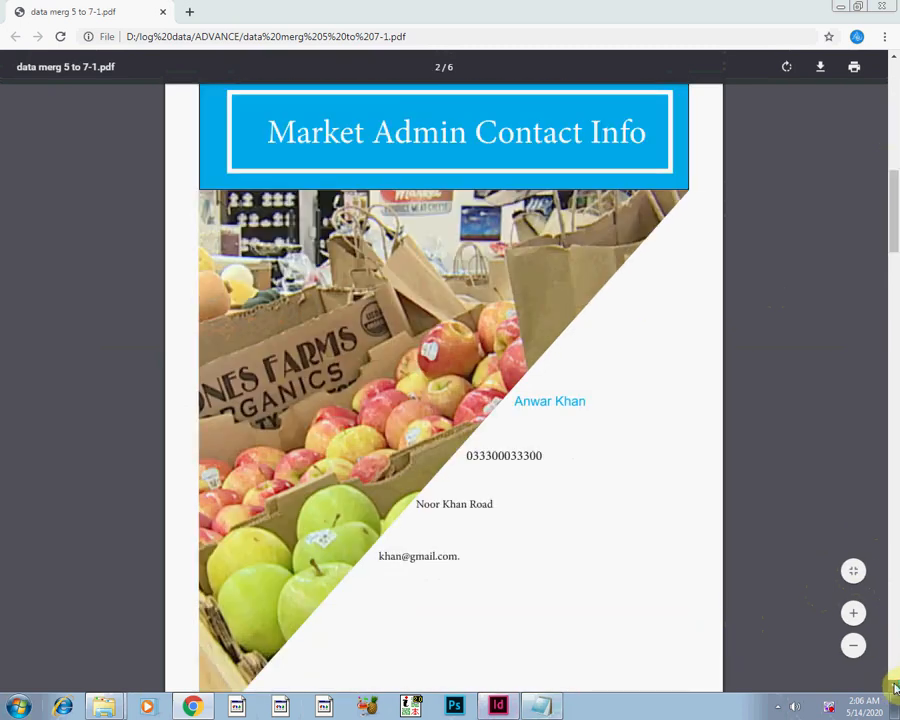
{"action": "scroll", "coordinate": [894, 686], "scroll_direction": "down", "scroll_amount": 5}
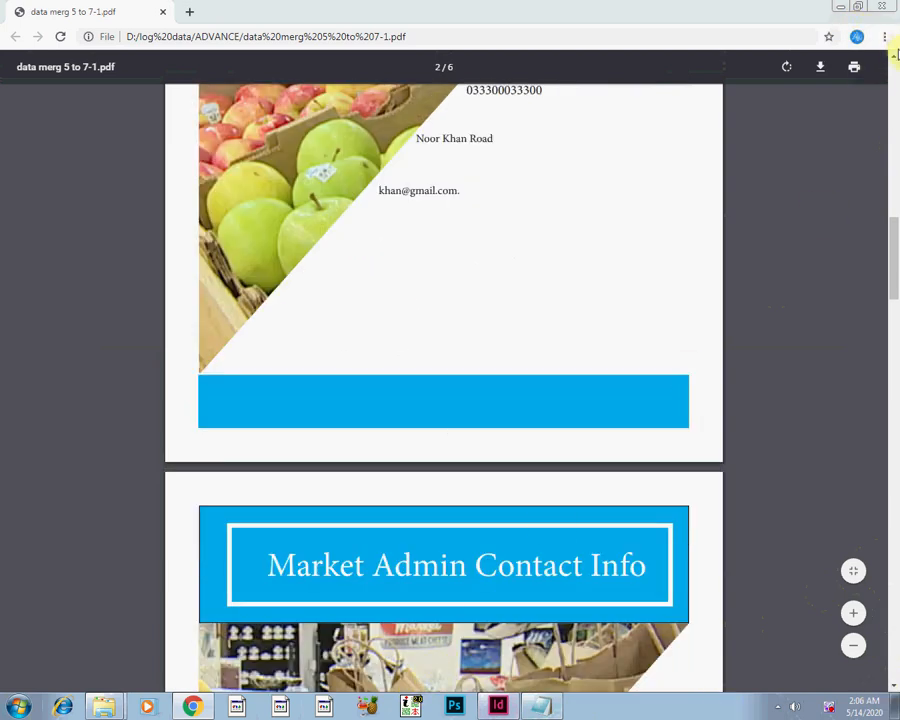
{"action": "scroll", "coordinate": [895, 60], "scroll_direction": "up", "scroll_amount": 1}
{"action": "scroll", "coordinate": [895, 61], "scroll_direction": "up", "scroll_amount": 1}
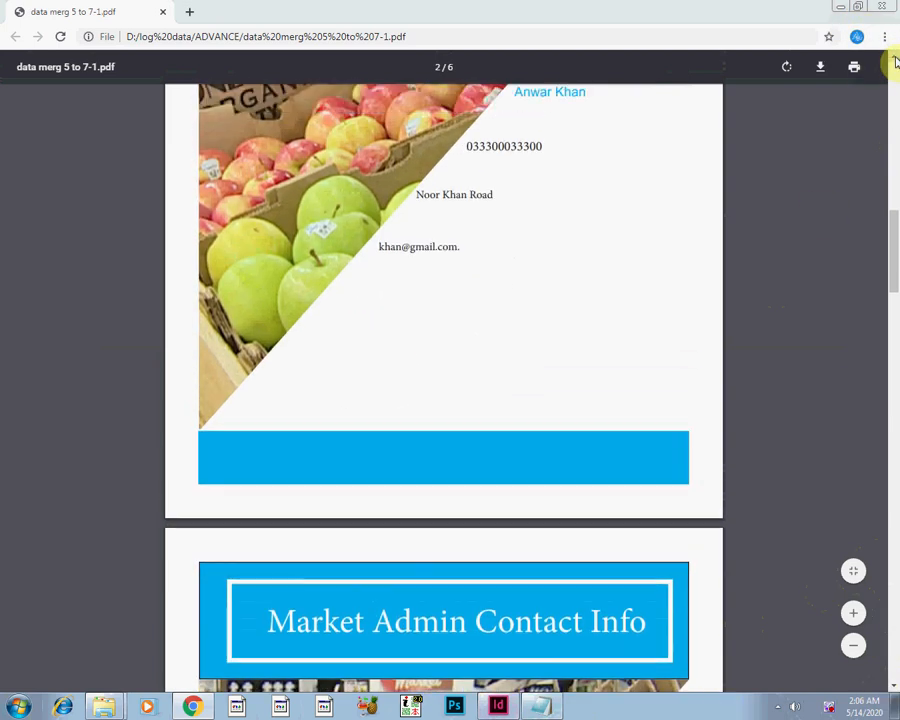
{"action": "scroll", "coordinate": [895, 61], "scroll_direction": "up", "scroll_amount": 1}
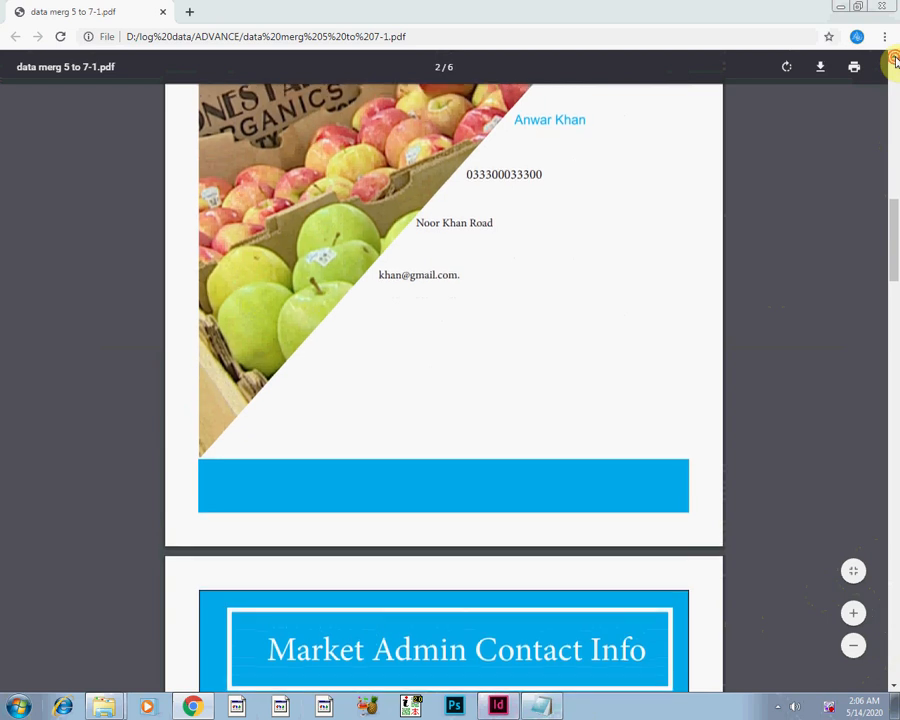
{"action": "scroll", "coordinate": [895, 61], "scroll_direction": "up", "scroll_amount": 3}
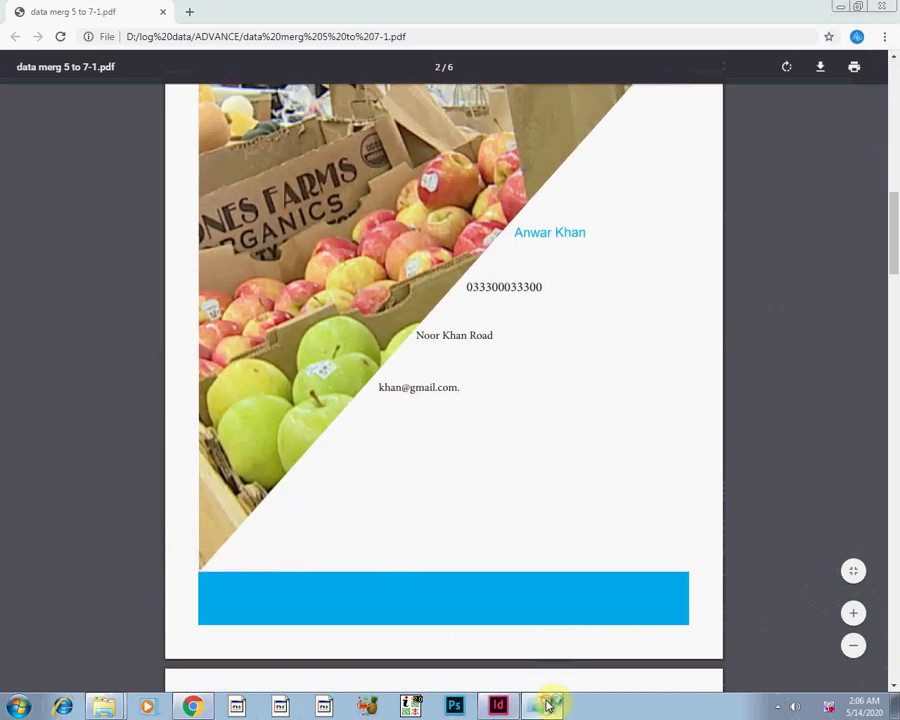
Compare the contact details on the PDF's second page with the second record of Dumy Data in Notepad, and return to the PDF.
{"action": "left_click", "coordinate": [550, 700]}
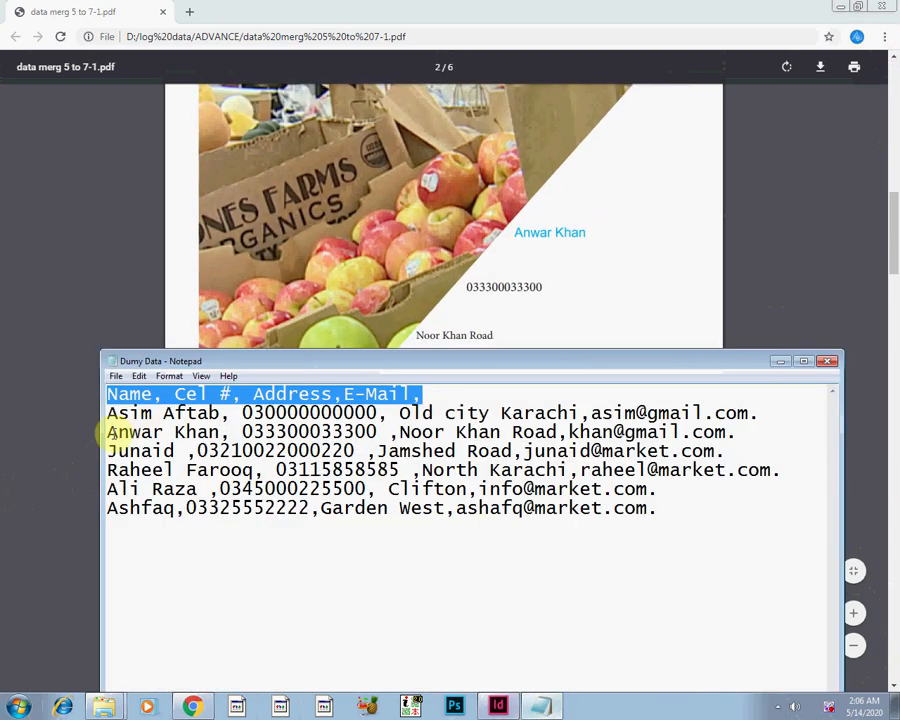
{"action": "left_click_drag", "start_coordinate": [110, 432], "coordinate": [570, 438]}
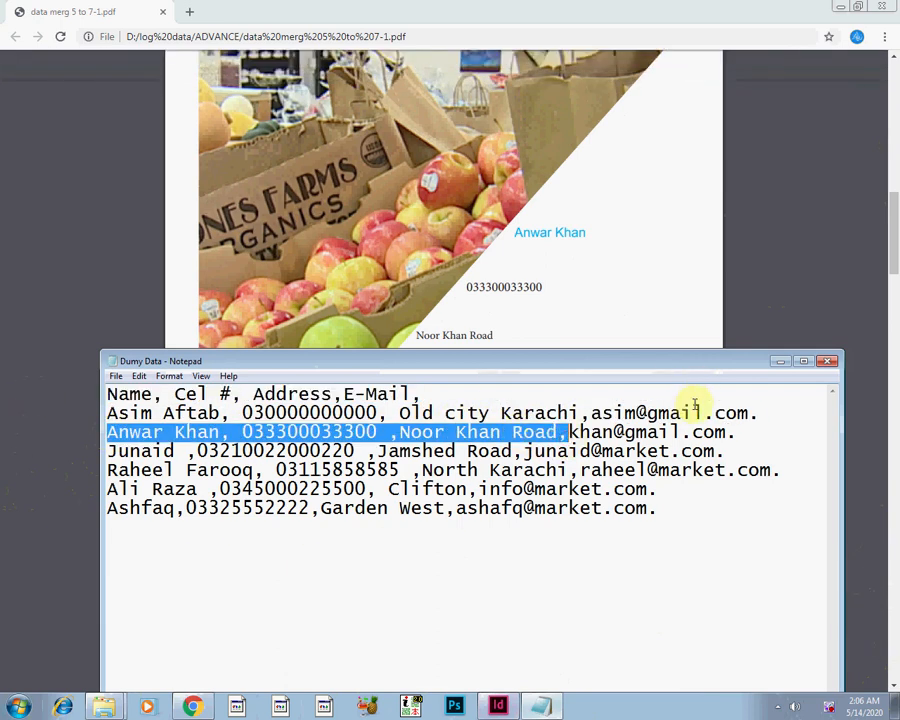
{"action": "left_click", "coordinate": [789, 362]}
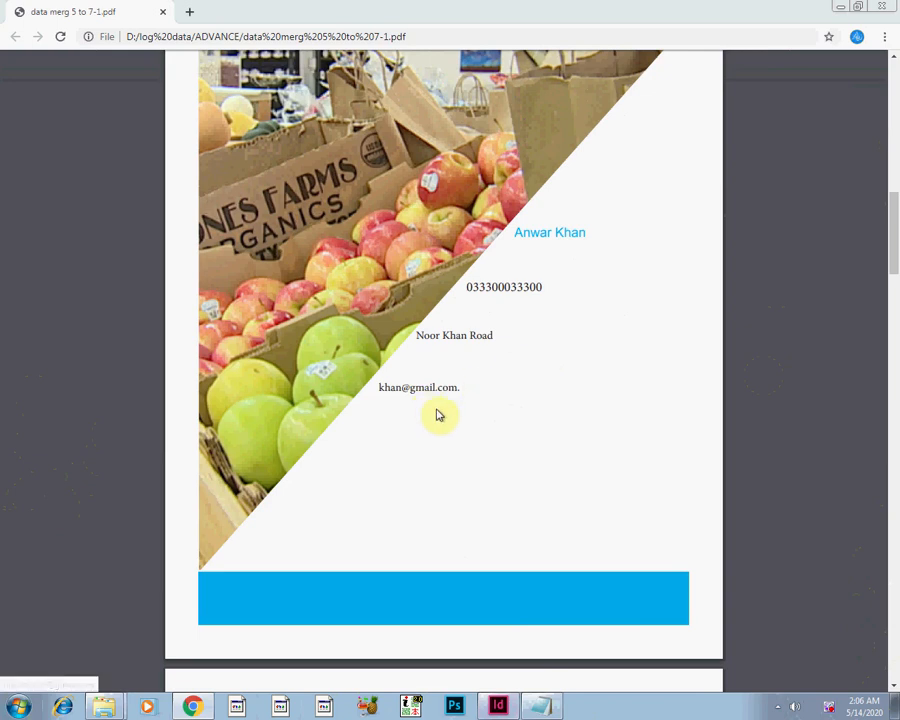
Compare the contact details on the PDF's third page with the third record of Dumy Data in Notepad, and return to the PDF.
{"action": "left_click", "coordinate": [894, 685]}
{"action": "scroll", "coordinate": [895, 688], "scroll_direction": "down", "scroll_amount": 4}
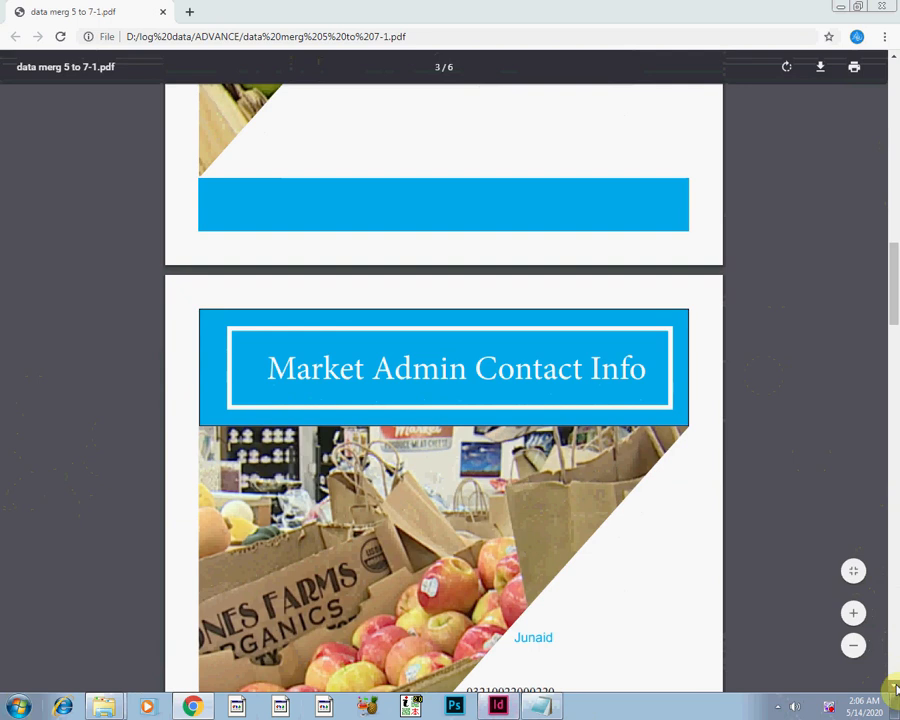
{"action": "left_click", "coordinate": [895, 688]}
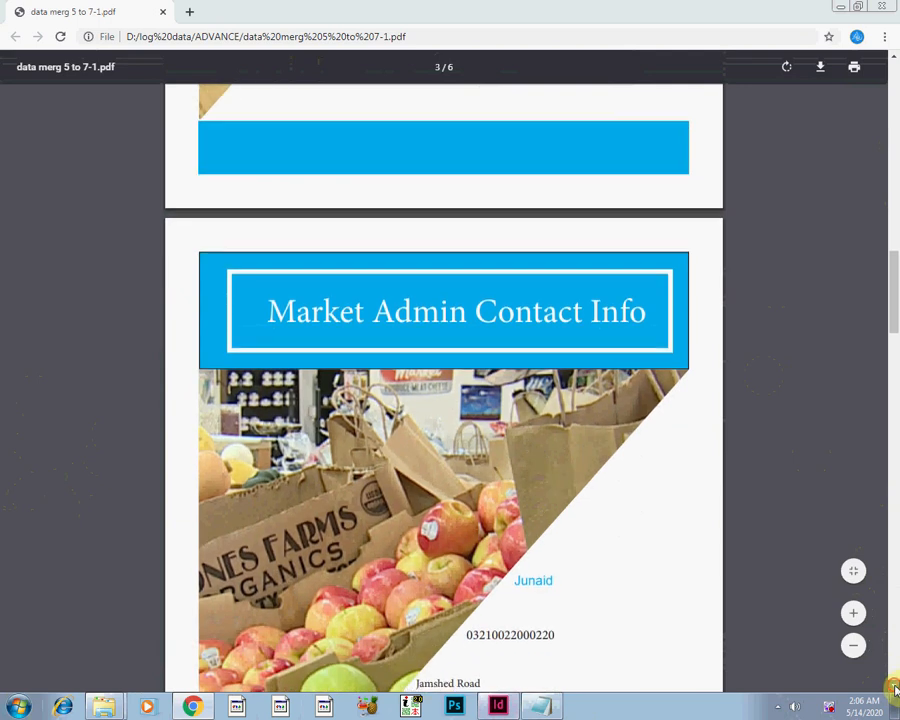
{"action": "left_click", "coordinate": [895, 688]}
{"action": "left_click", "coordinate": [895, 688]}
{"action": "scroll", "coordinate": [891, 679], "scroll_direction": "down", "scroll_amount": 3}
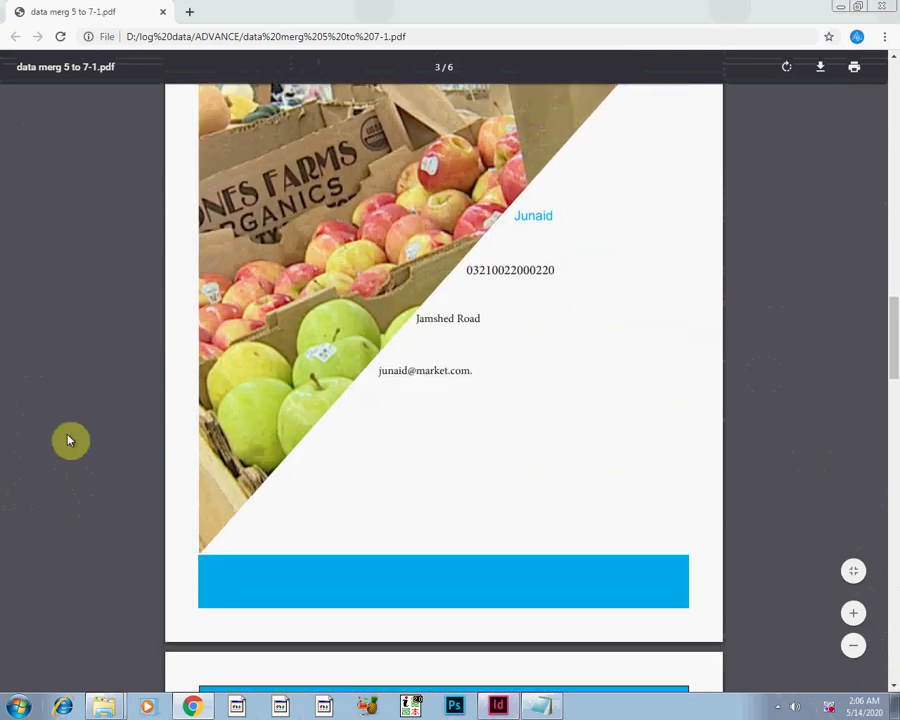
{"action": "left_click", "coordinate": [538, 707]}
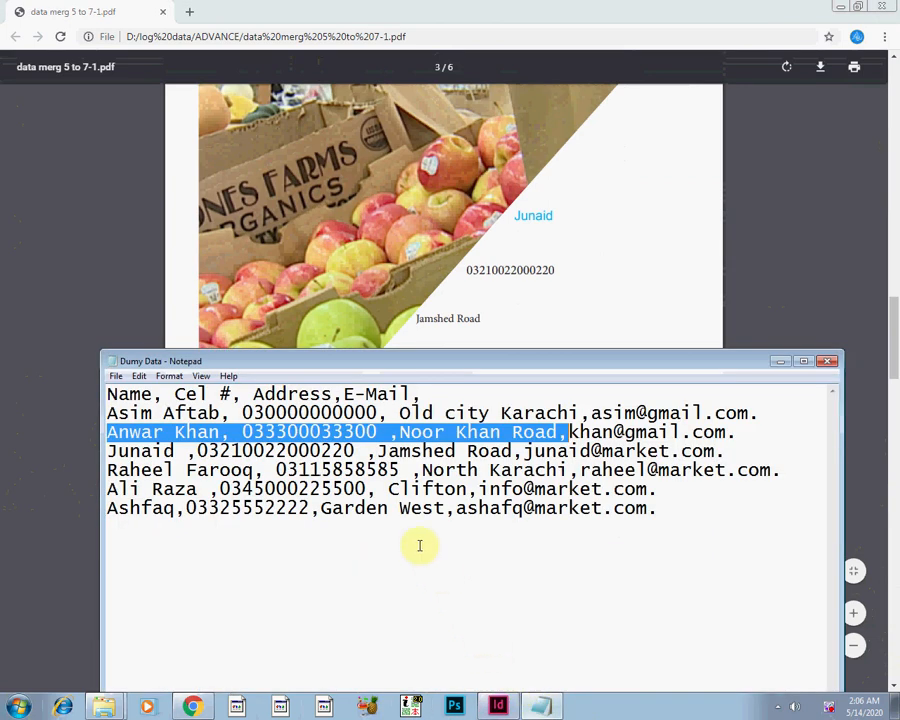
{"action": "left_click", "coordinate": [148, 452]}
{"action": "left_click", "coordinate": [456, 451]}
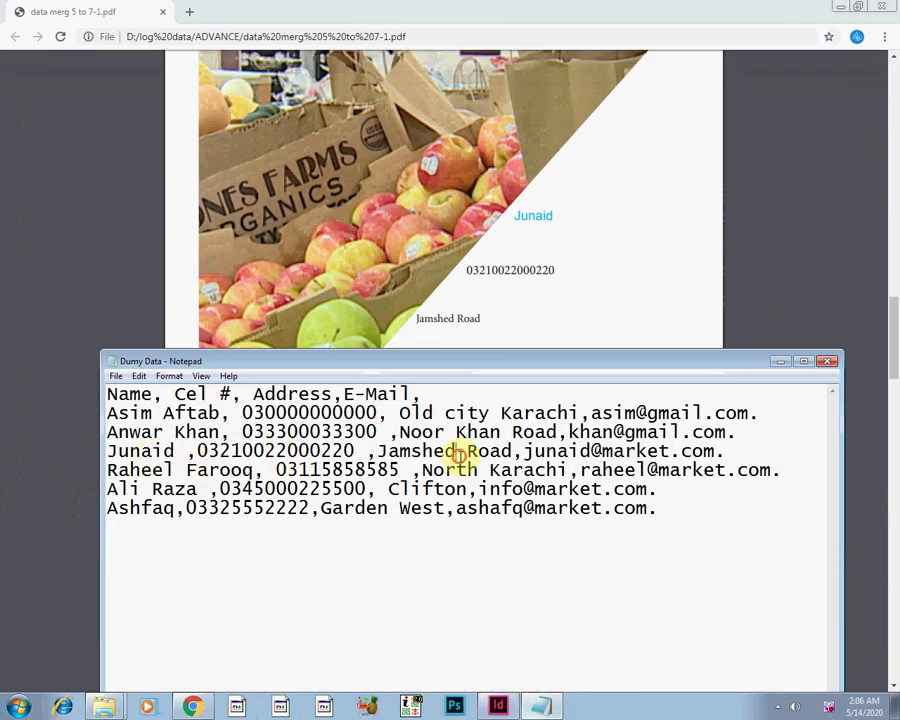
{"action": "left_click", "coordinate": [779, 361]}
Compare the contact details on the PDF's fourth page with the fourth record of Dumy Data in Notepad, and return to the PDF.
{"action": "left_click_drag", "start_coordinate": [893, 366], "coordinate": [896, 456]}
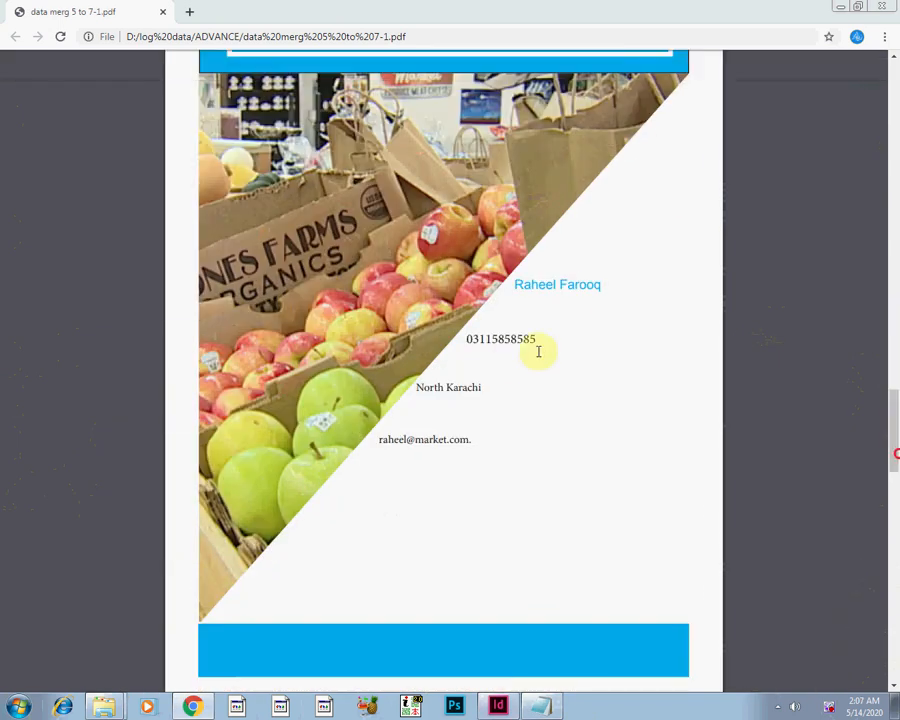
{"action": "left_click", "coordinate": [543, 706]}
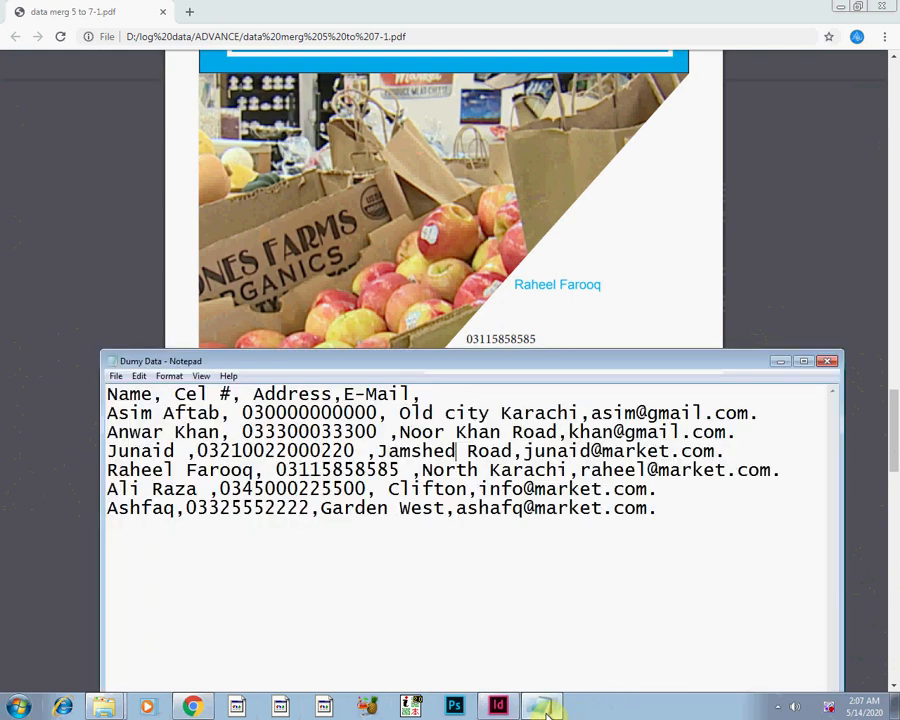
{"action": "left_click", "coordinate": [543, 706]}
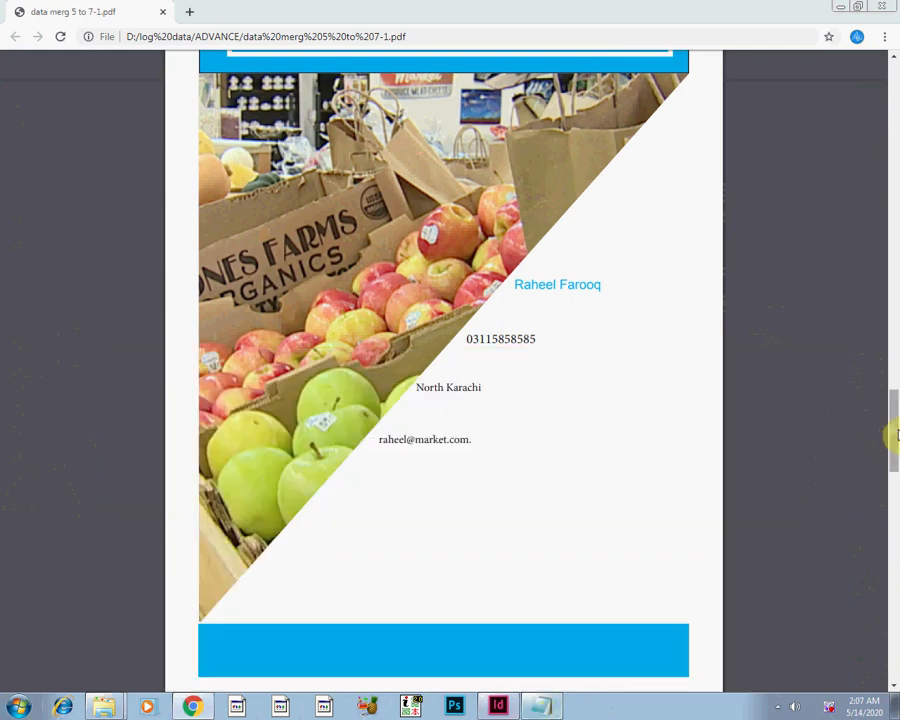
Compare the contact details on the PDF's fifth and sixth pages with the last two records of Dumy Data in Notepad.
{"action": "left_click_drag", "start_coordinate": [890, 424], "coordinate": [895, 535]}
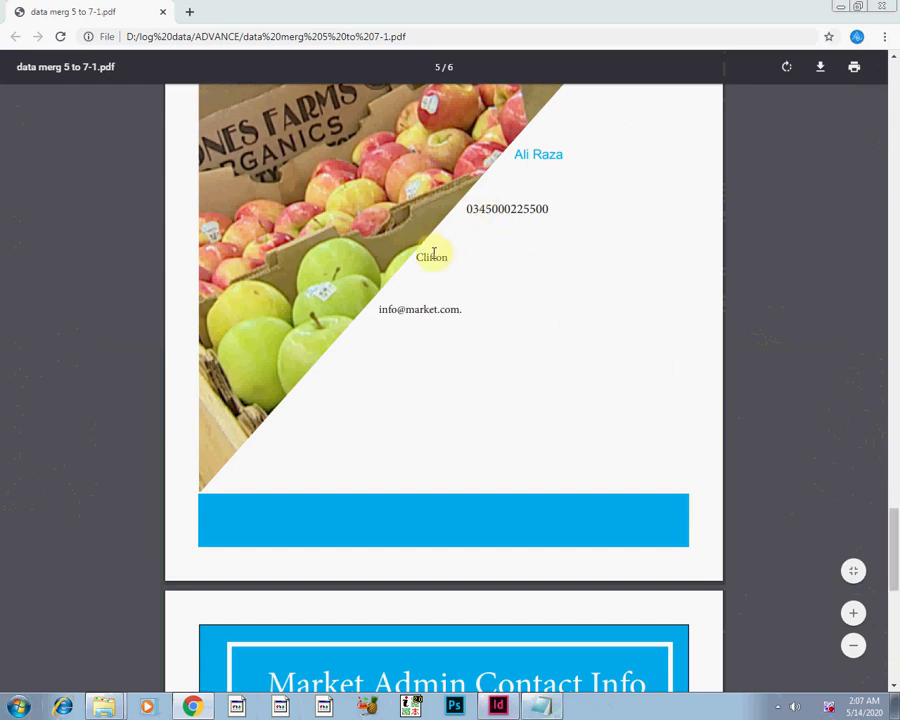
{"action": "left_click", "coordinate": [542, 706]}
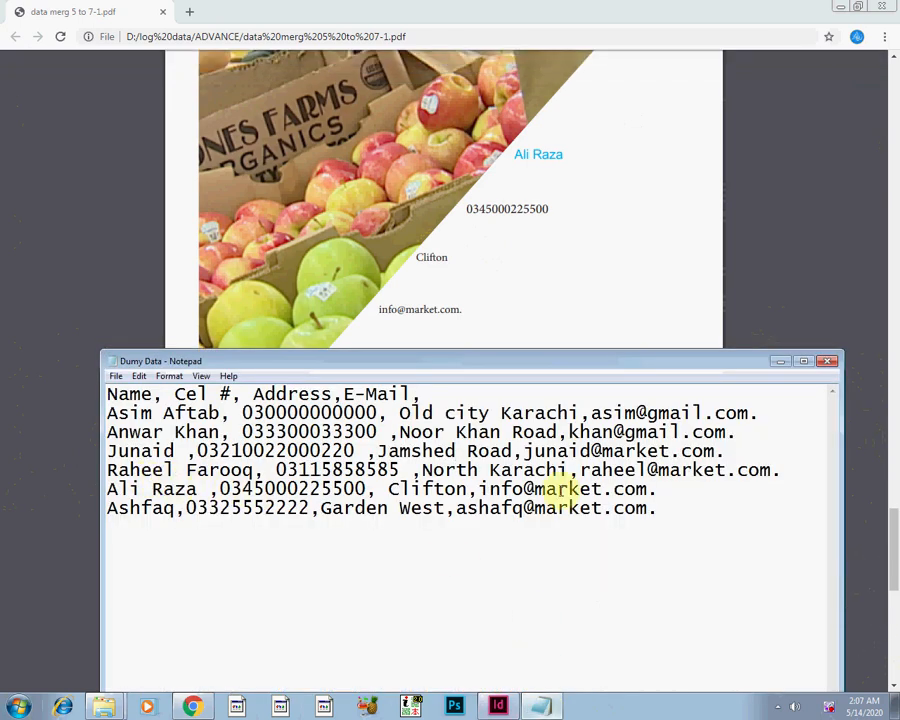
{"action": "left_click", "coordinate": [782, 362]}
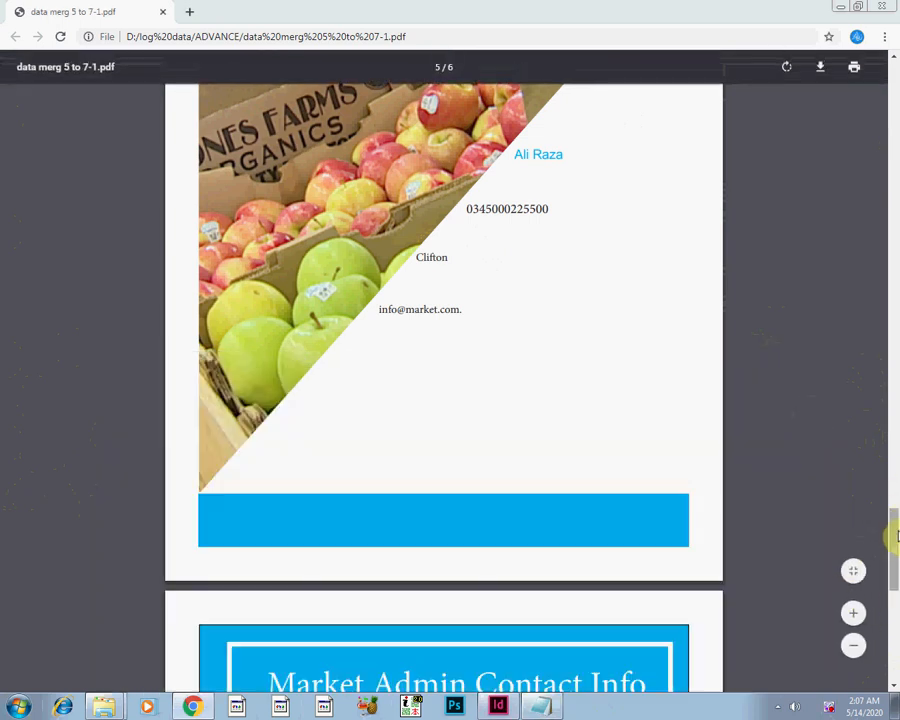
{"action": "left_click_drag", "start_coordinate": [892, 526], "coordinate": [893, 610]}
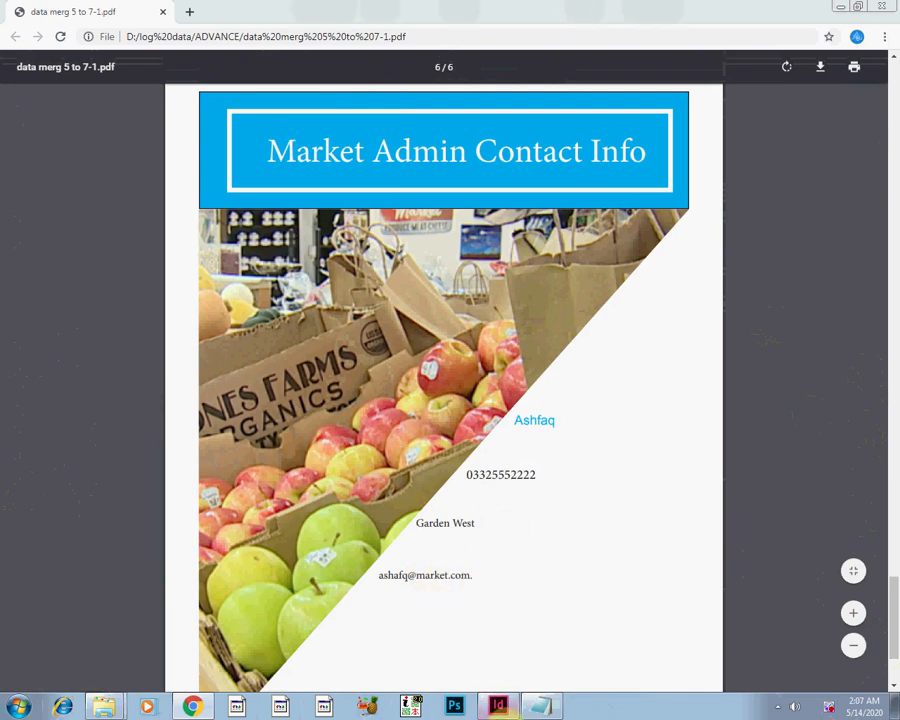
{"action": "left_click", "coordinate": [557, 710]}
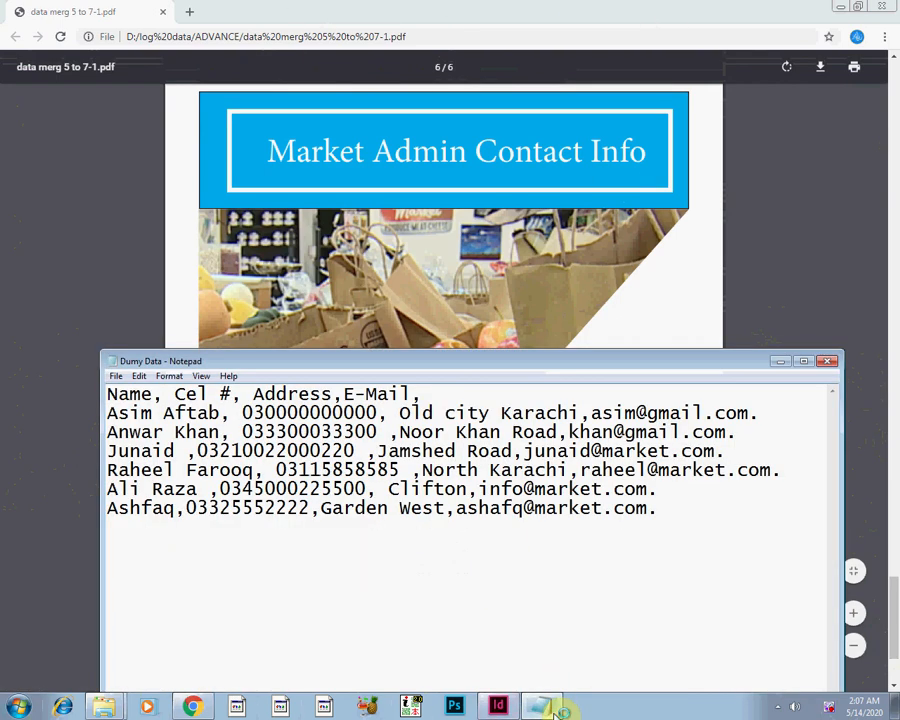
Switch to InDesign, turn on the Data Merge preview and look through the merged records from the first to record 6.
{"action": "left_click", "coordinate": [497, 706]}
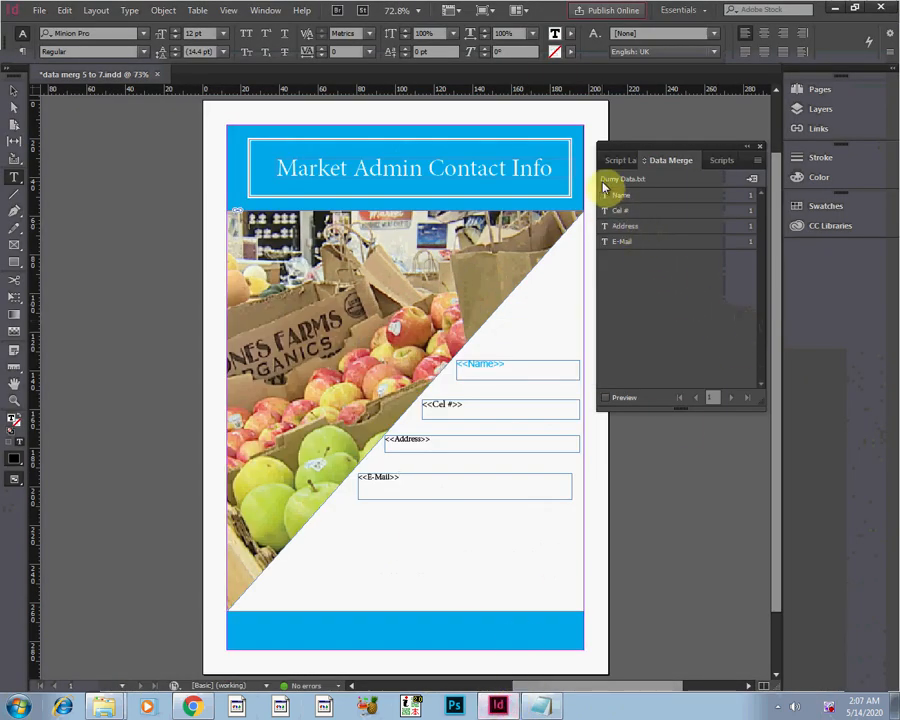
{"action": "left_click", "coordinate": [606, 398]}
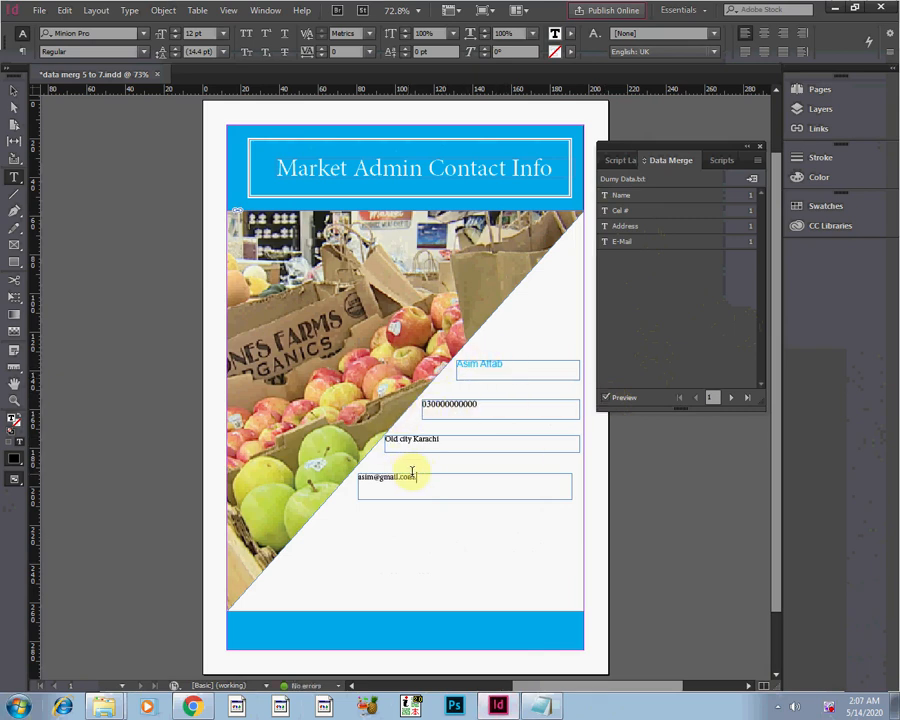
{"action": "left_click", "coordinate": [730, 400]}
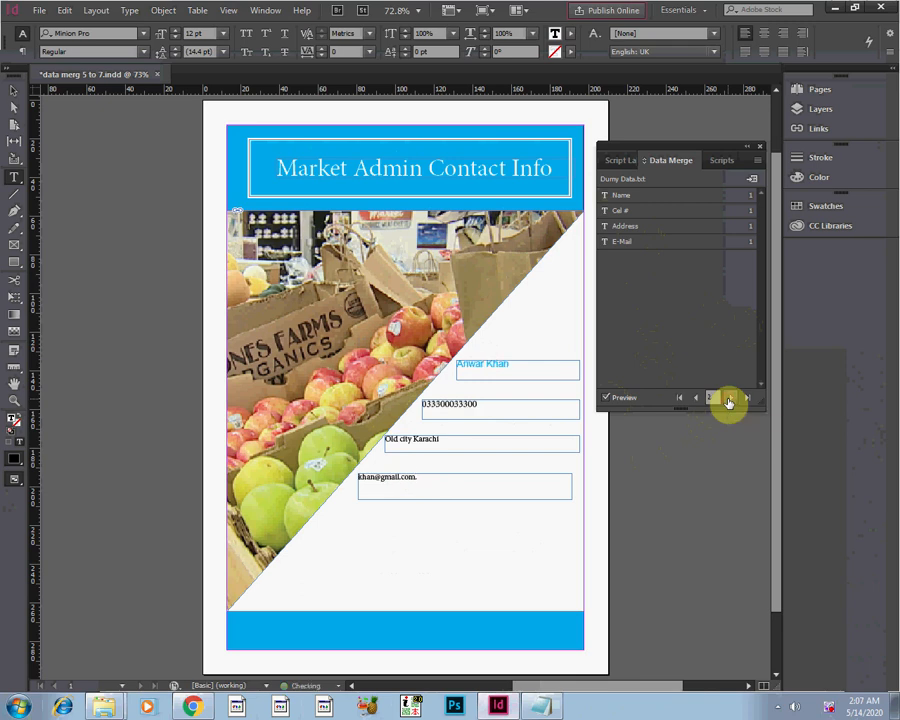
{"action": "left_click", "coordinate": [730, 400]}
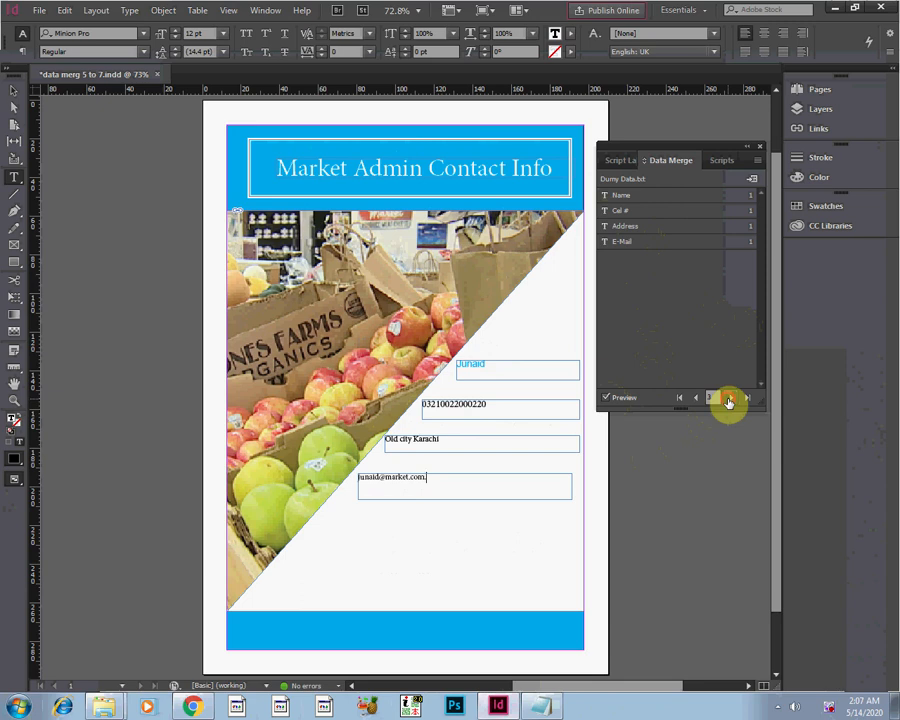
{"action": "left_click", "coordinate": [730, 400]}
{"action": "left_click", "coordinate": [730, 400]}
{"action": "left_click", "coordinate": [730, 400]}
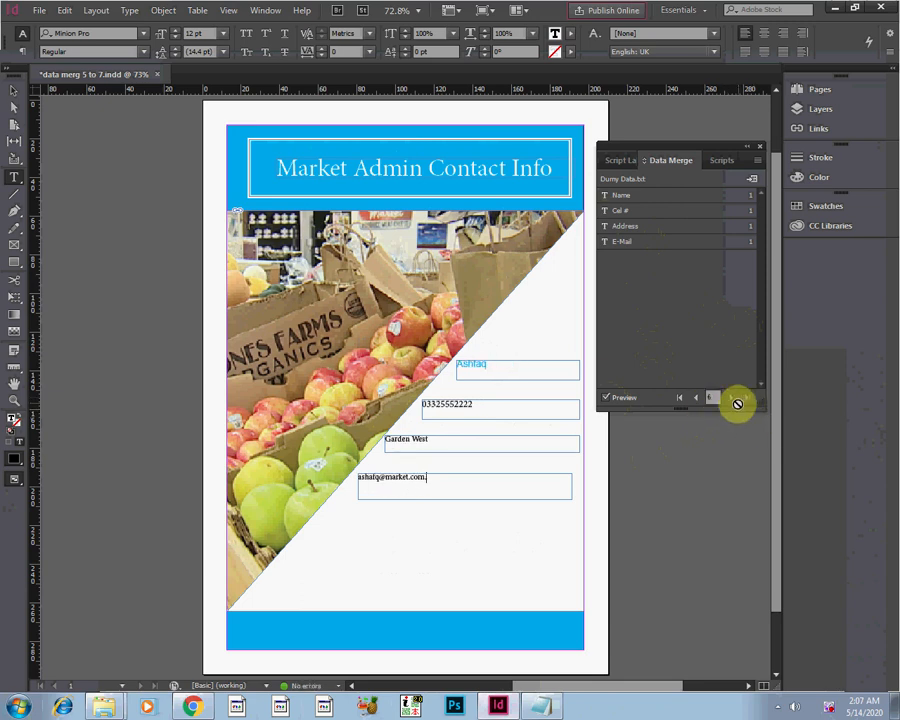
Switch to Dumy Data in Notepad and start a seventh record below the last line with the contact's name and cell number, comma-separated.
{"action": "mouse_move", "coordinate": [532, 711]}
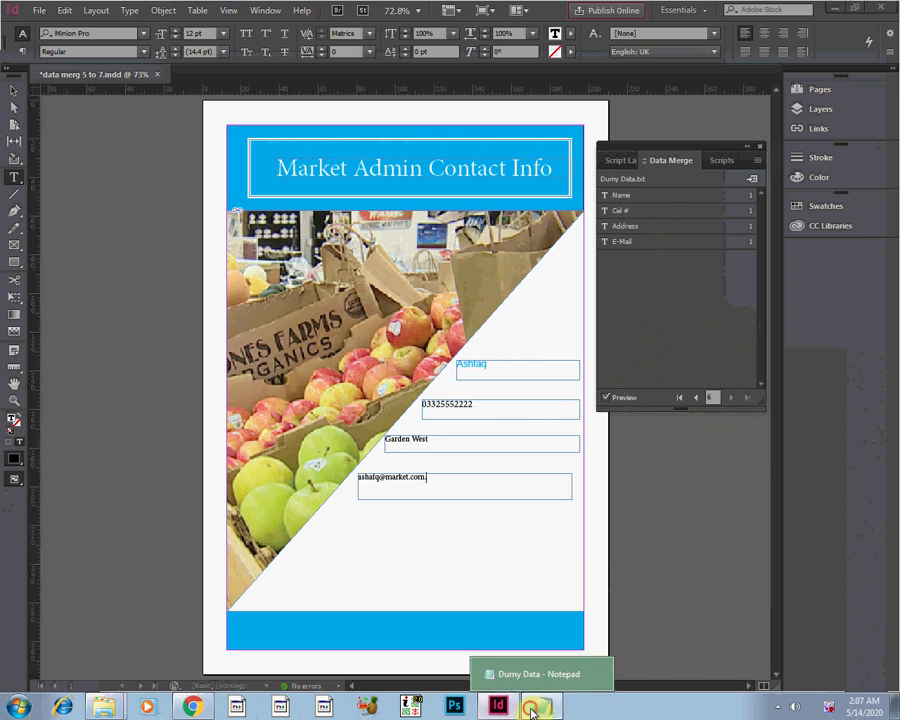
{"action": "left_click", "coordinate": [532, 708]}
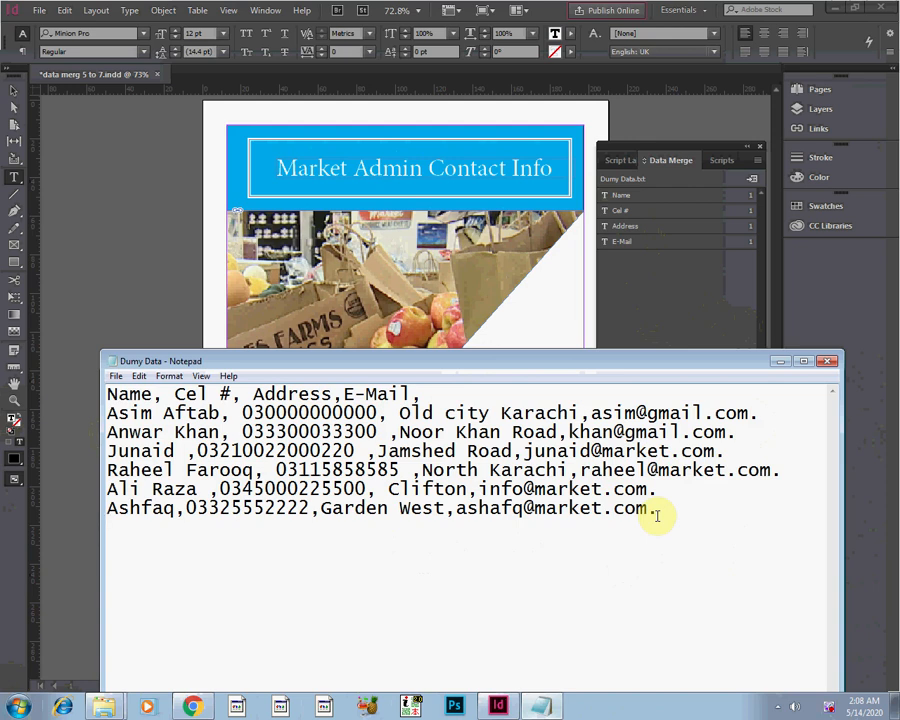
{"action": "type", "text": "Sarwar"}
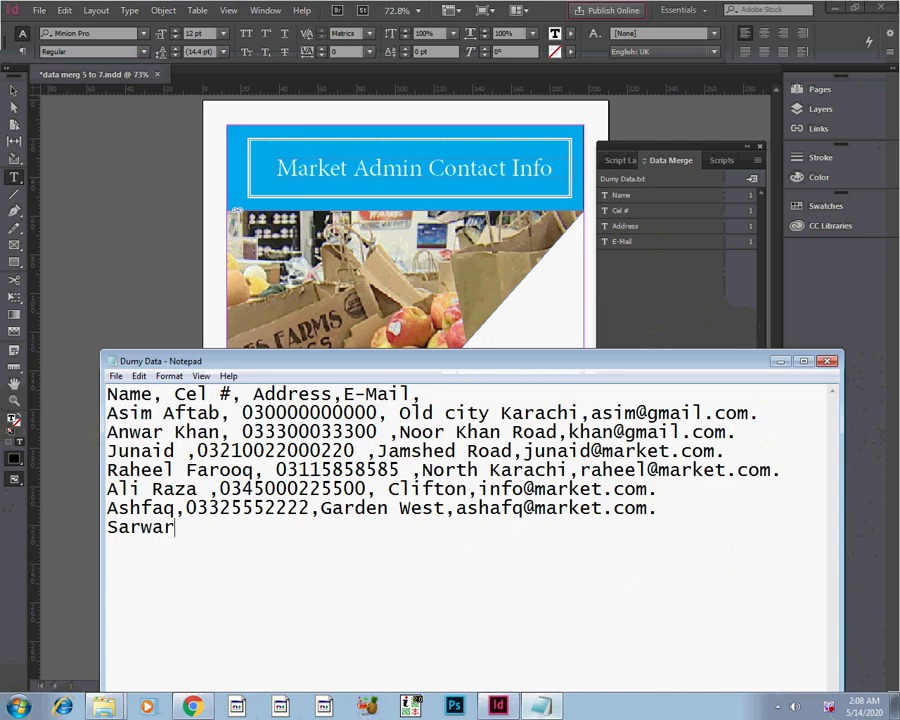
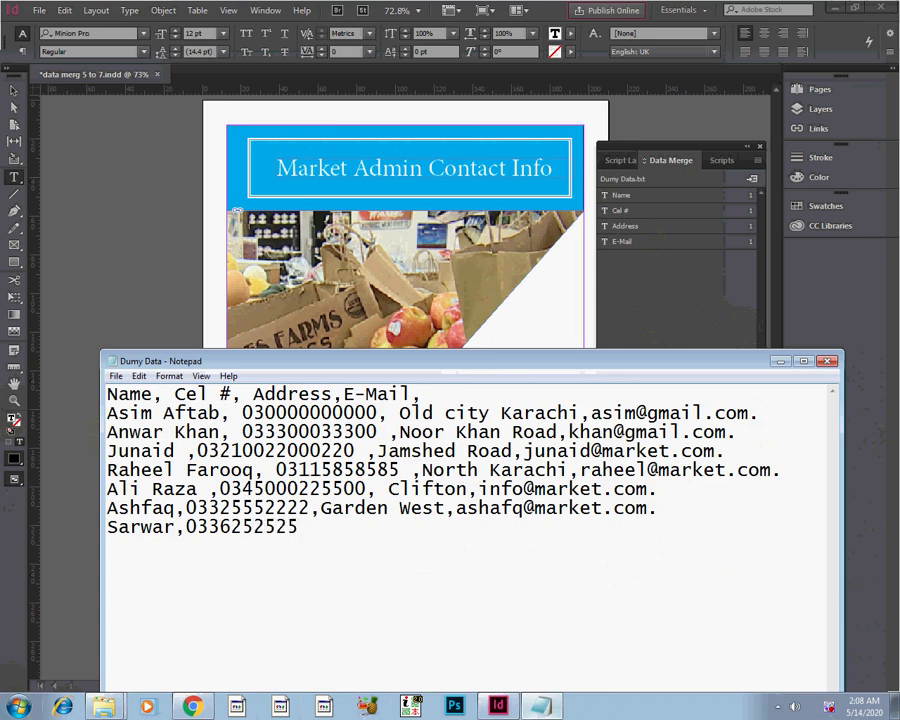
{"action": "type", "text": ","}
Complete the seventh record with the contact's address and e-mail, comma-separated and ended with a period.
{"action": "type", "text": "North Ka"}
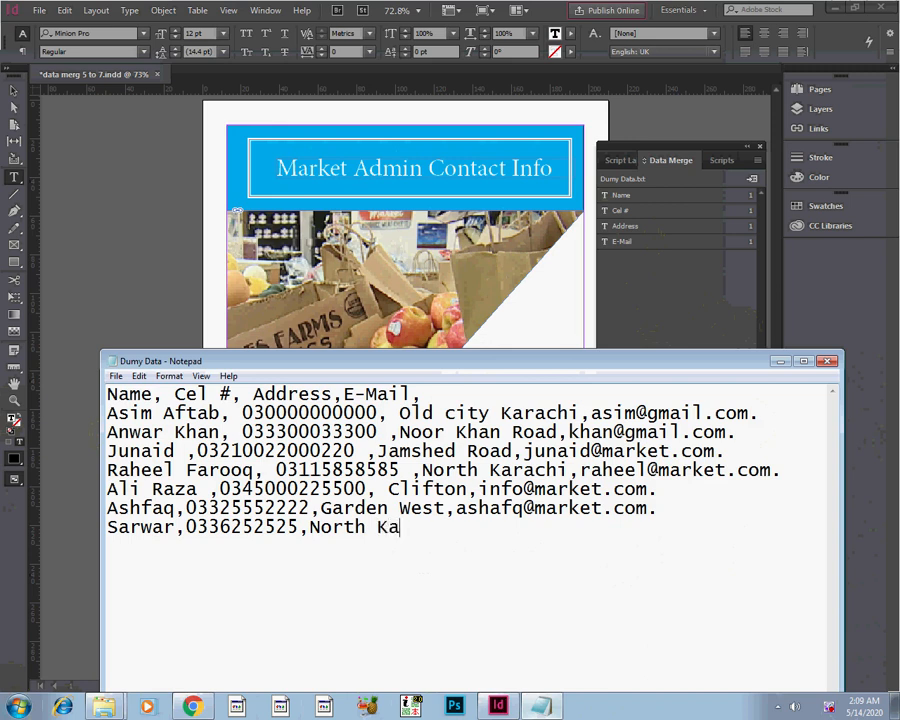
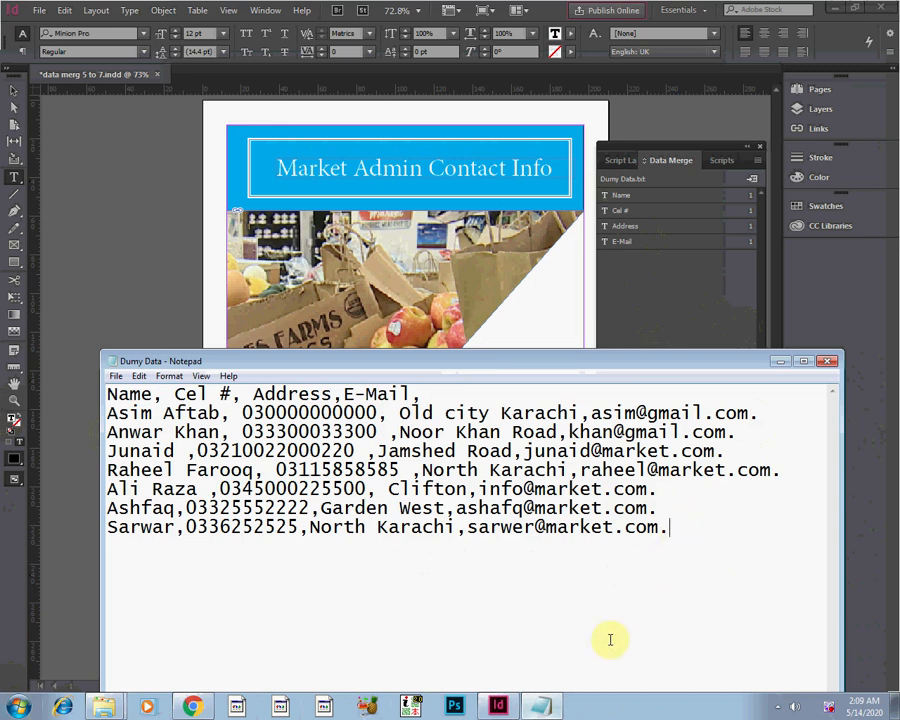
Switch to InDesign and update the Dumy Data source of the data merge.
{"action": "left_click", "coordinate": [497, 706]}
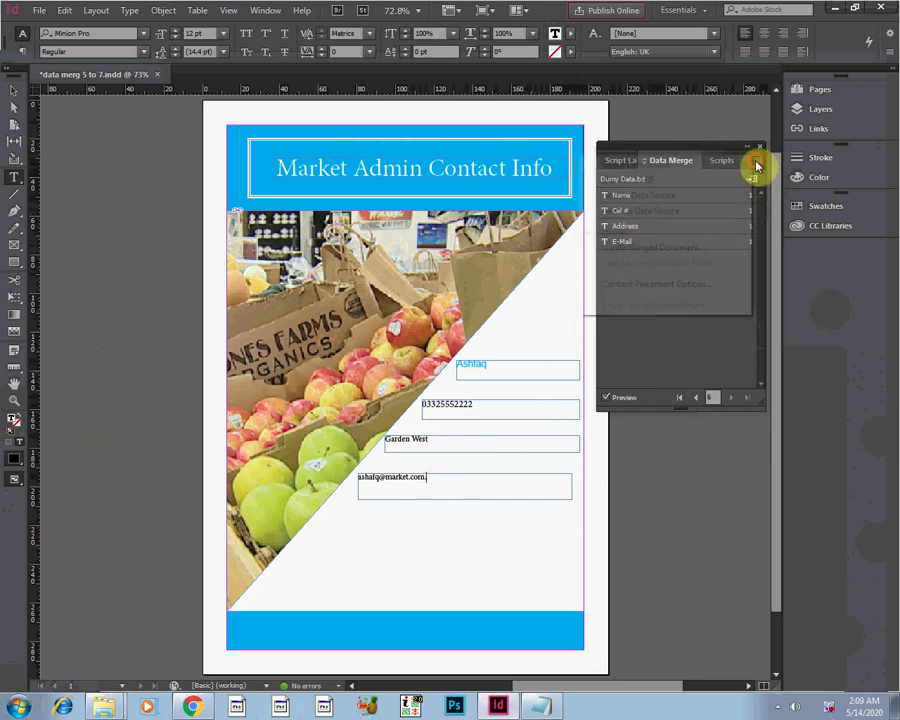
{"action": "left_click", "coordinate": [752, 164]}
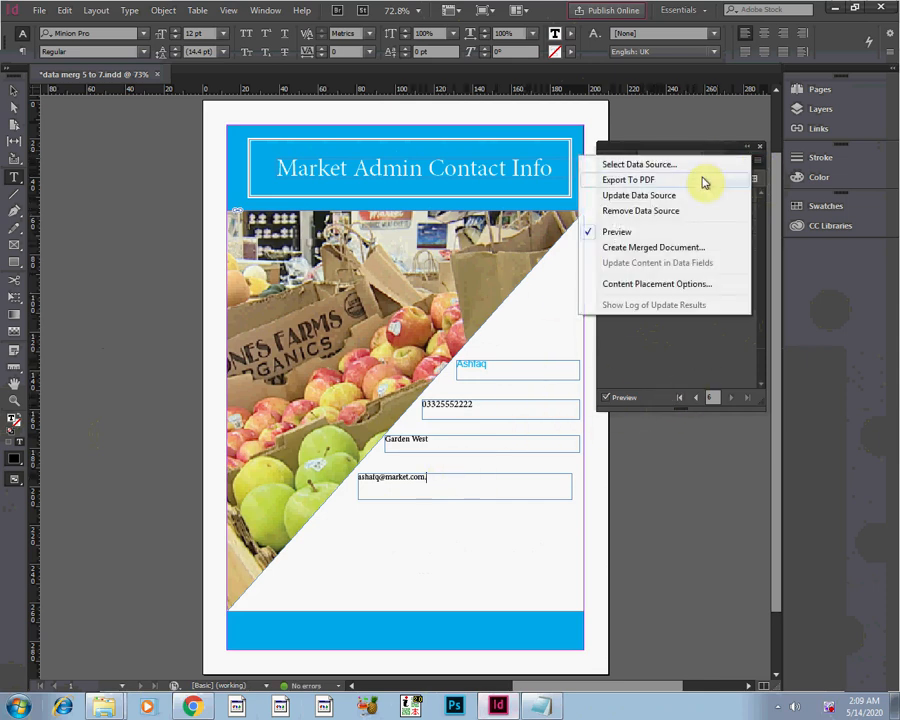
{"action": "left_click", "coordinate": [652, 197]}
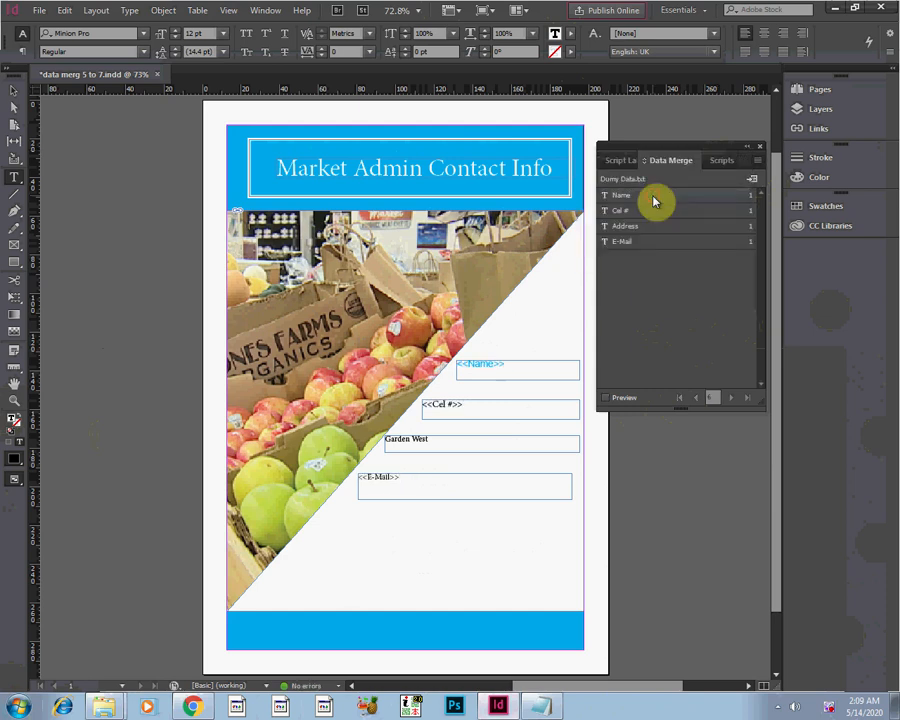
Turn the Data Merge preview back on and advance to record 7 to check the added contact.
{"action": "left_click", "coordinate": [432, 492]}
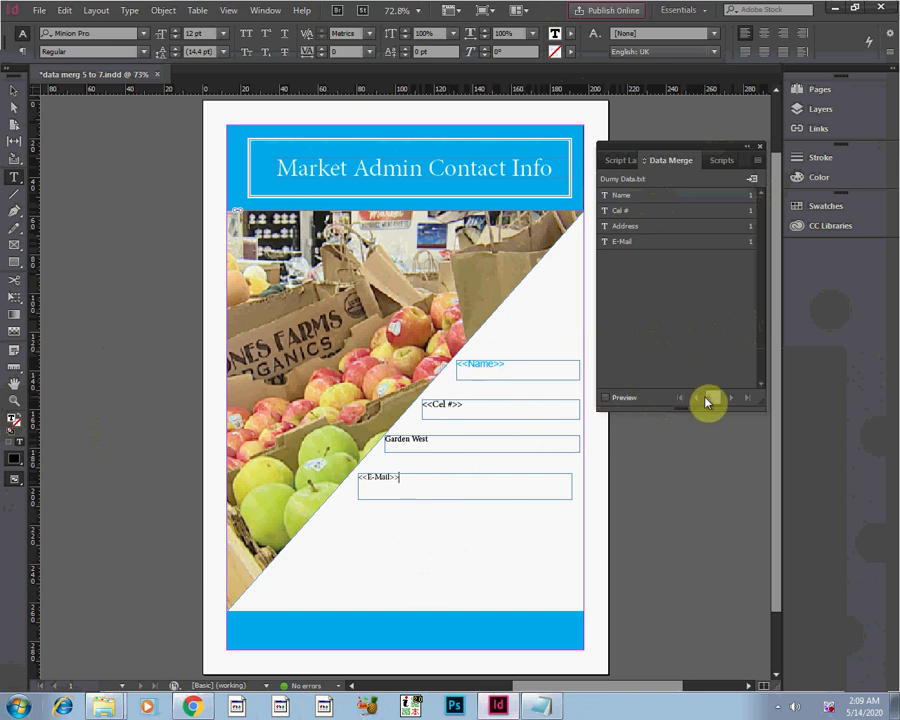
{"action": "left_click", "coordinate": [608, 398]}
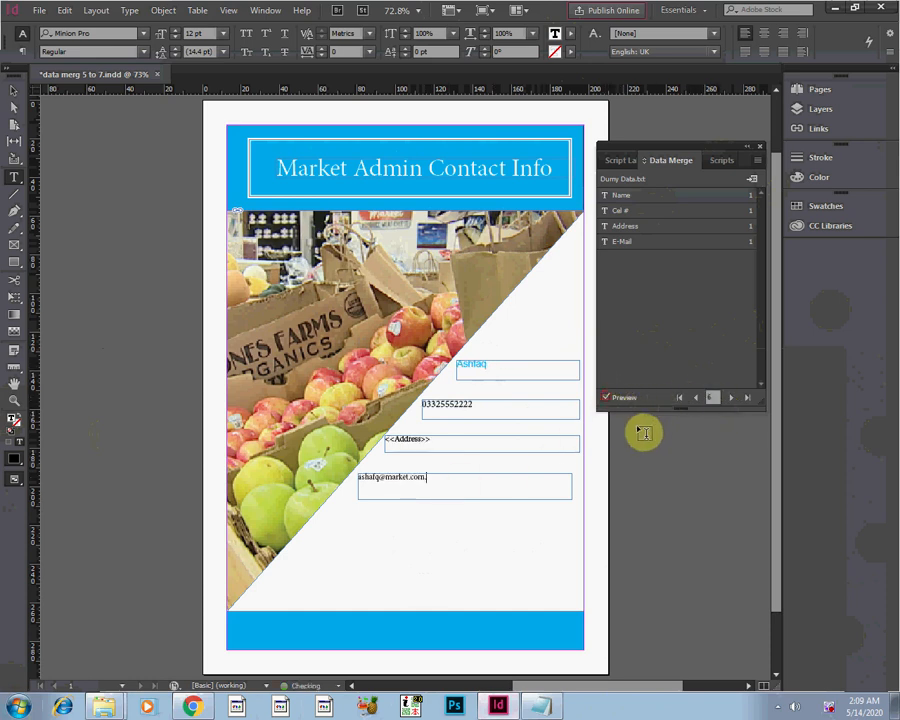
{"action": "left_click", "coordinate": [732, 398]}
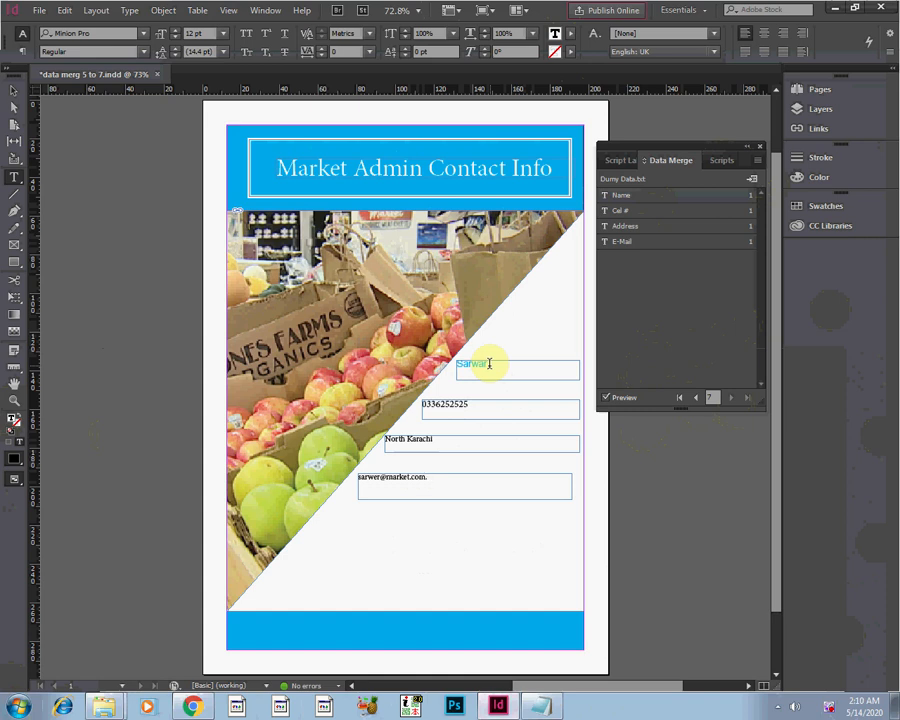
Start exporting the merged records to PDF with the record range set to 1-7.
{"action": "left_click", "coordinate": [757, 166]}
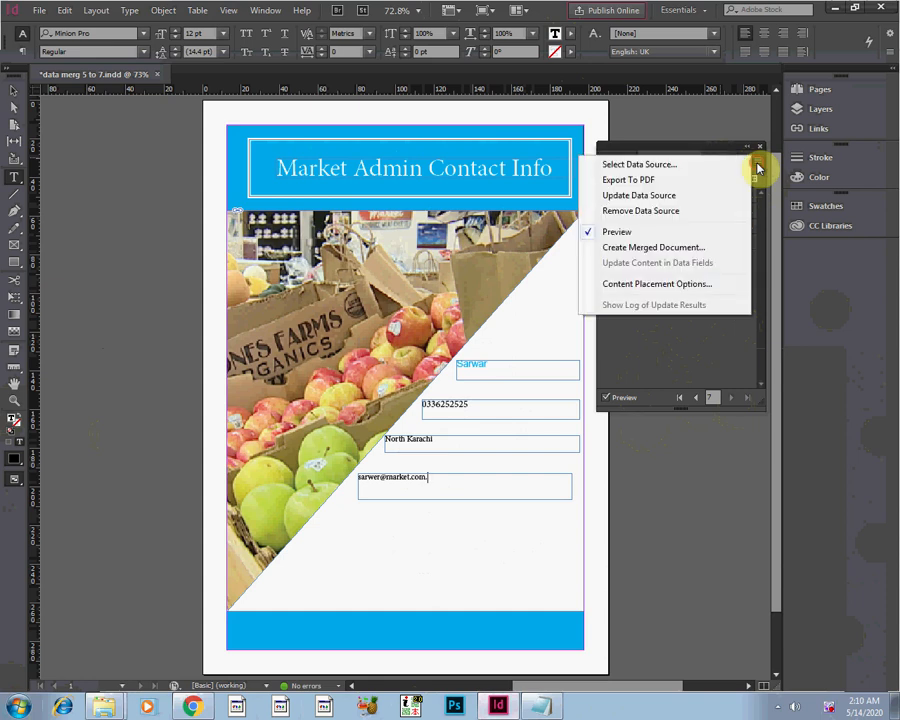
{"action": "left_click", "coordinate": [671, 184]}
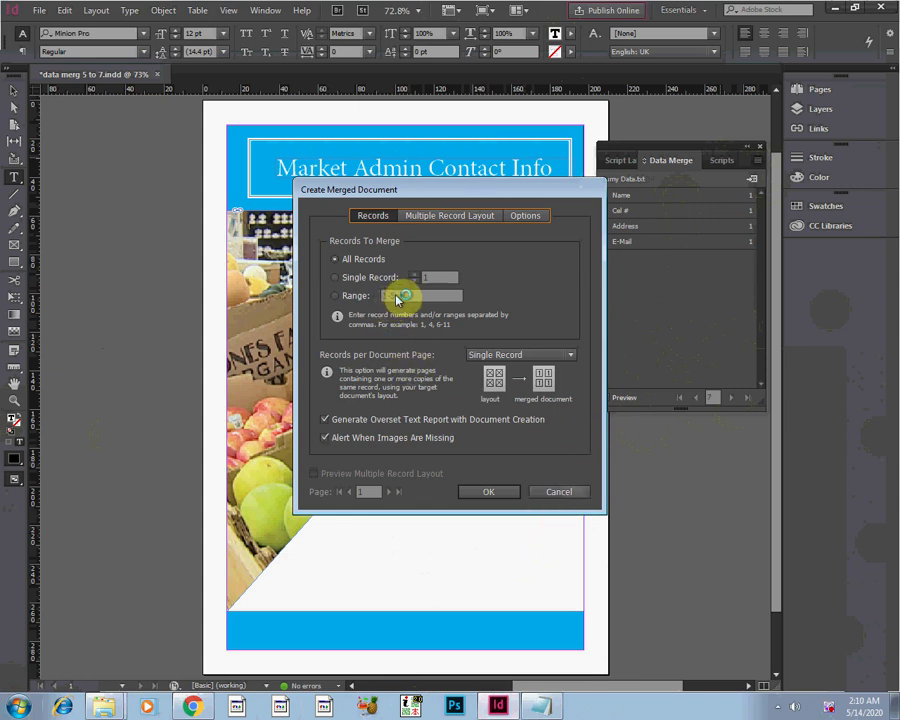
{"action": "left_click", "coordinate": [342, 300]}
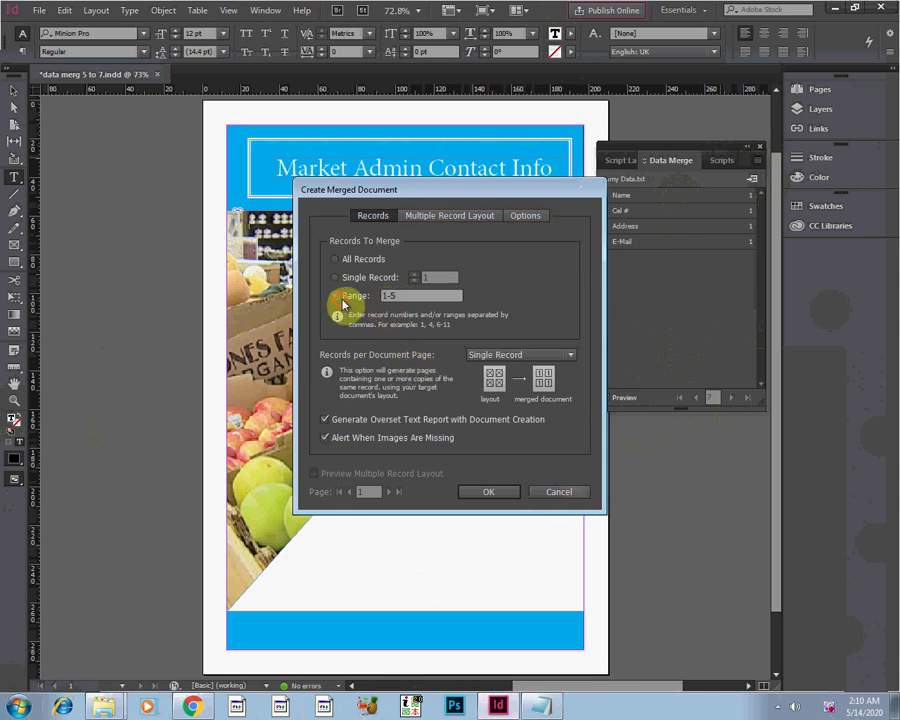
{"action": "left_click", "coordinate": [405, 296]}
{"action": "left_click_drag", "start_coordinate": [405, 296], "coordinate": [389, 297]}
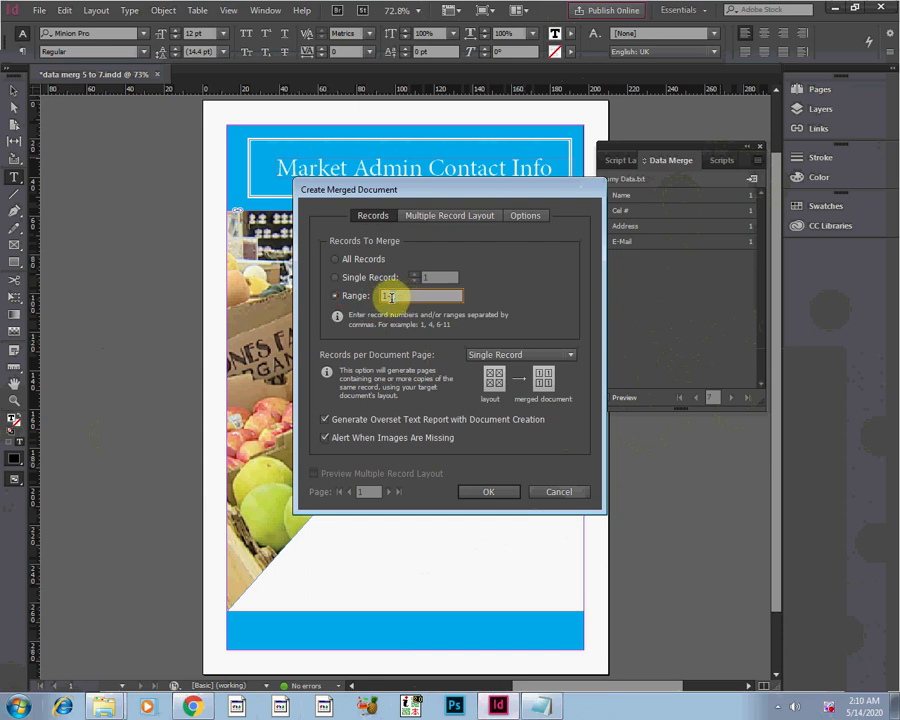
{"action": "type", "text": "-7"}
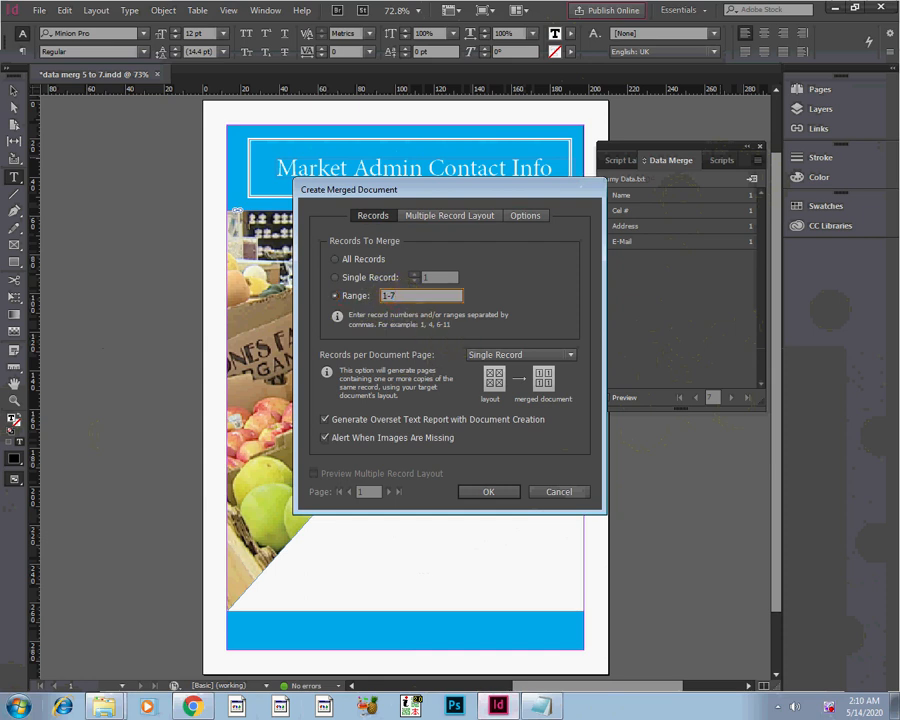
{"action": "left_click", "coordinate": [488, 491]}
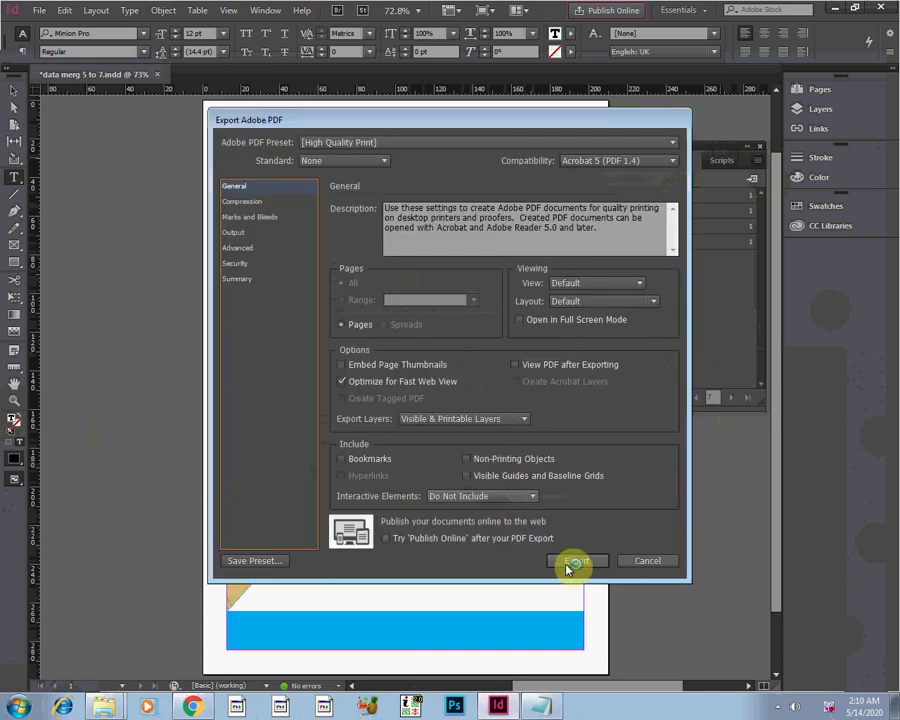
Export with the High Quality Print preset and save the PDF as data merg 5 to 7-2 in the ADVANCE folder.
{"action": "left_click", "coordinate": [568, 568]}
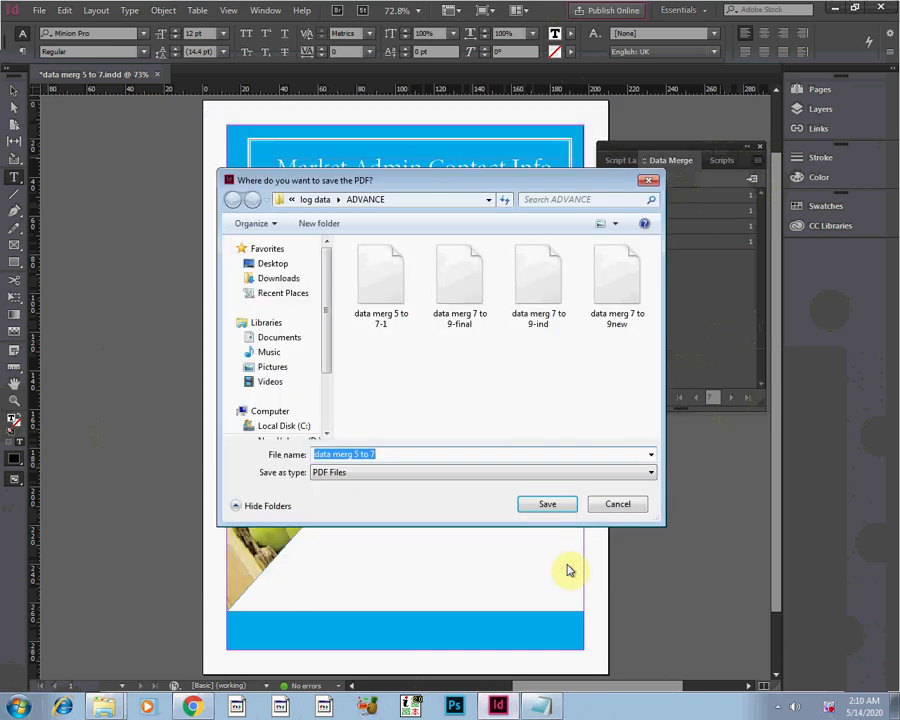
{"action": "left_click", "coordinate": [546, 504]}
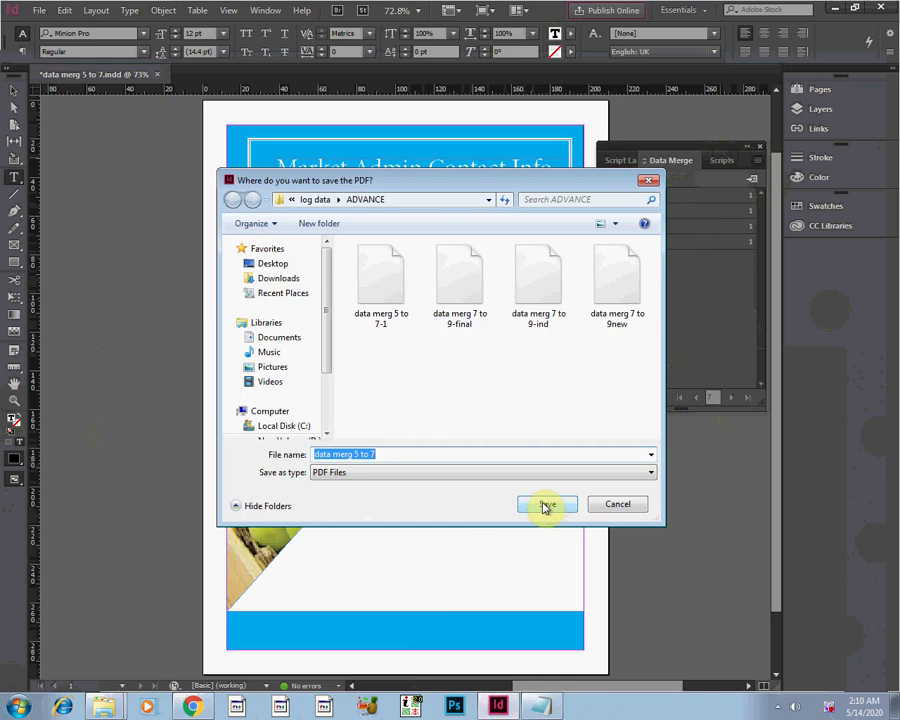
{"action": "left_click", "coordinate": [418, 454]}
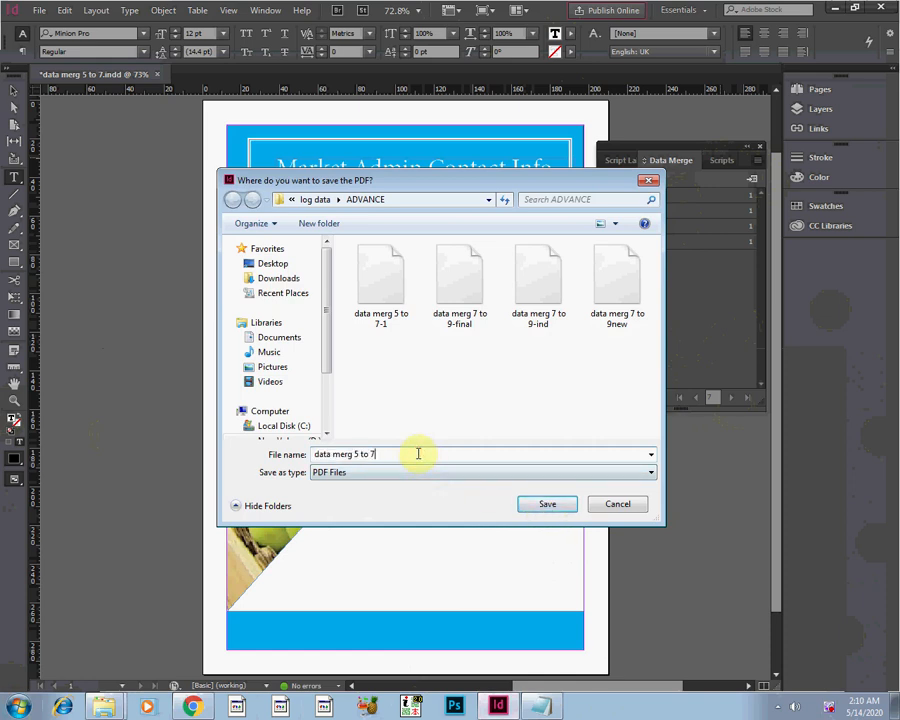
{"action": "type", "text": "-2"}
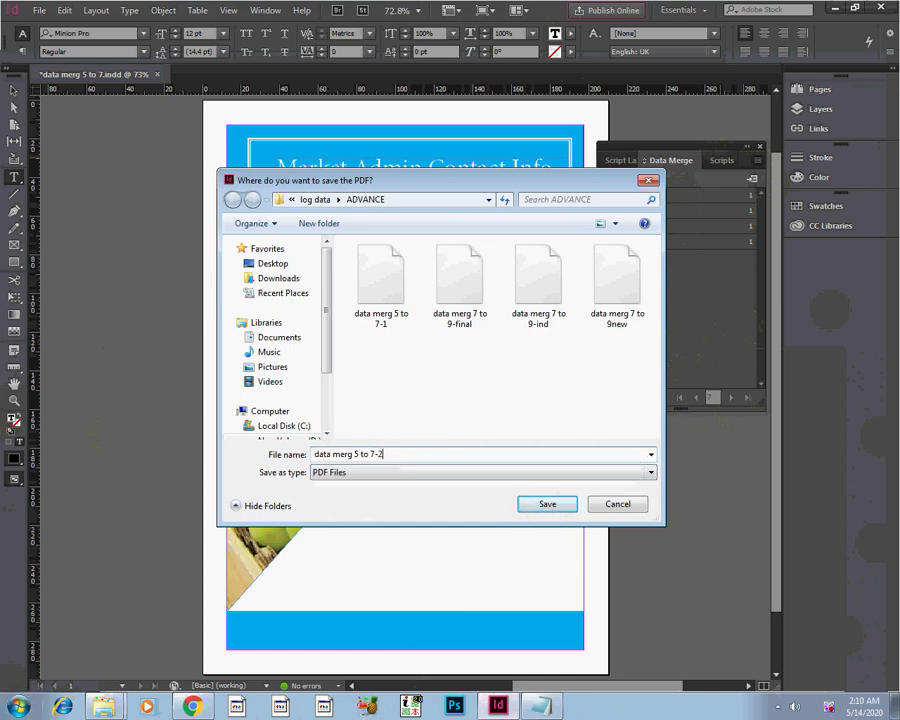
{"action": "left_click", "coordinate": [556, 508]}
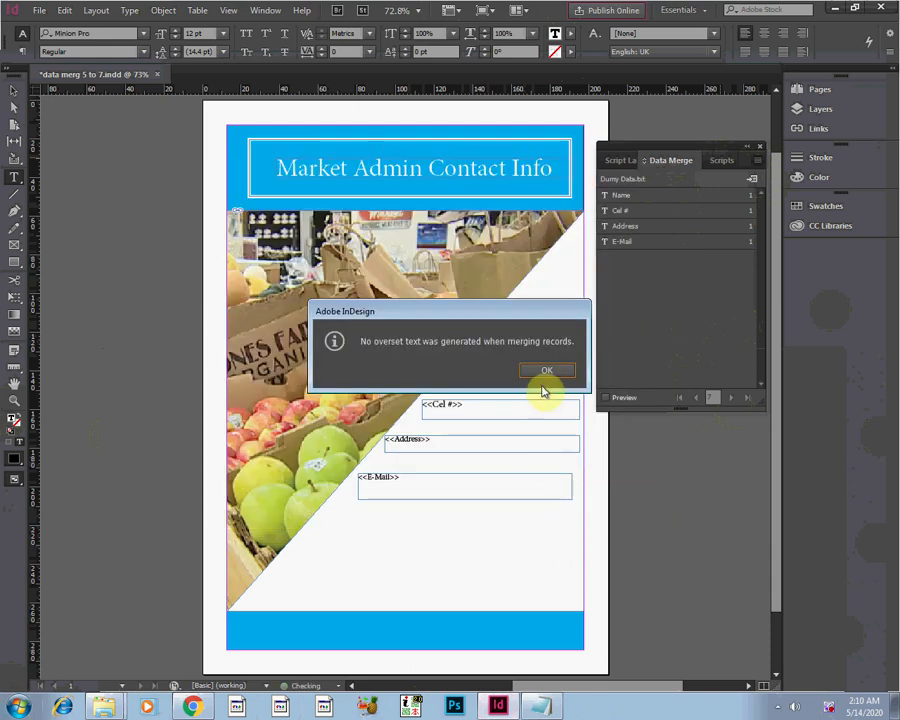
{"action": "left_click", "coordinate": [544, 372]}
Switch to the ADVANCE folder and open the data merg 5 to 7-2 PDF in Chrome.
{"action": "mouse_move", "coordinate": [112, 705]}
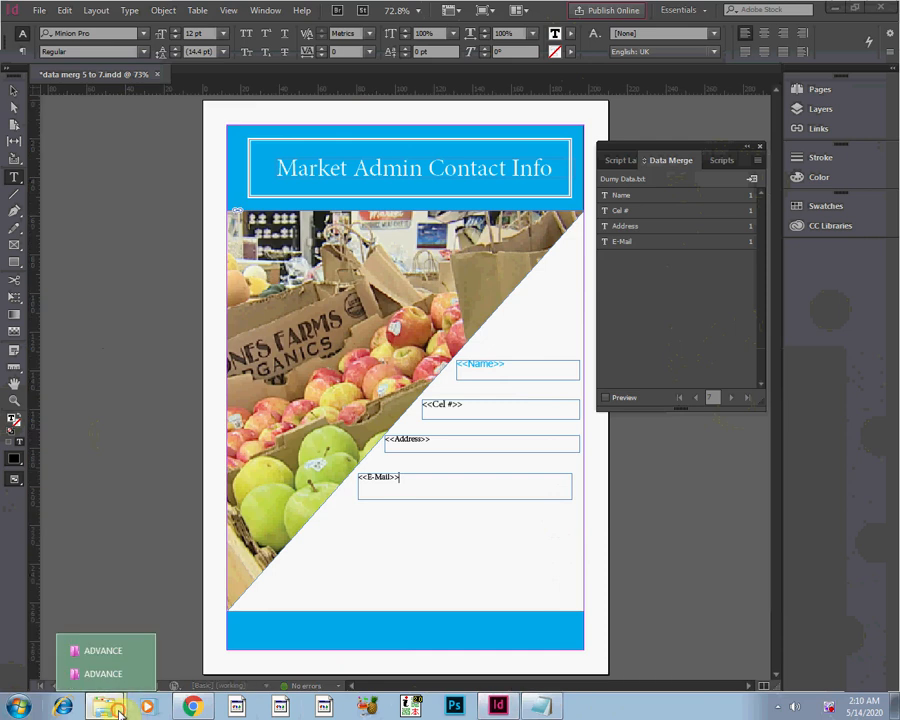
{"action": "left_click", "coordinate": [128, 655]}
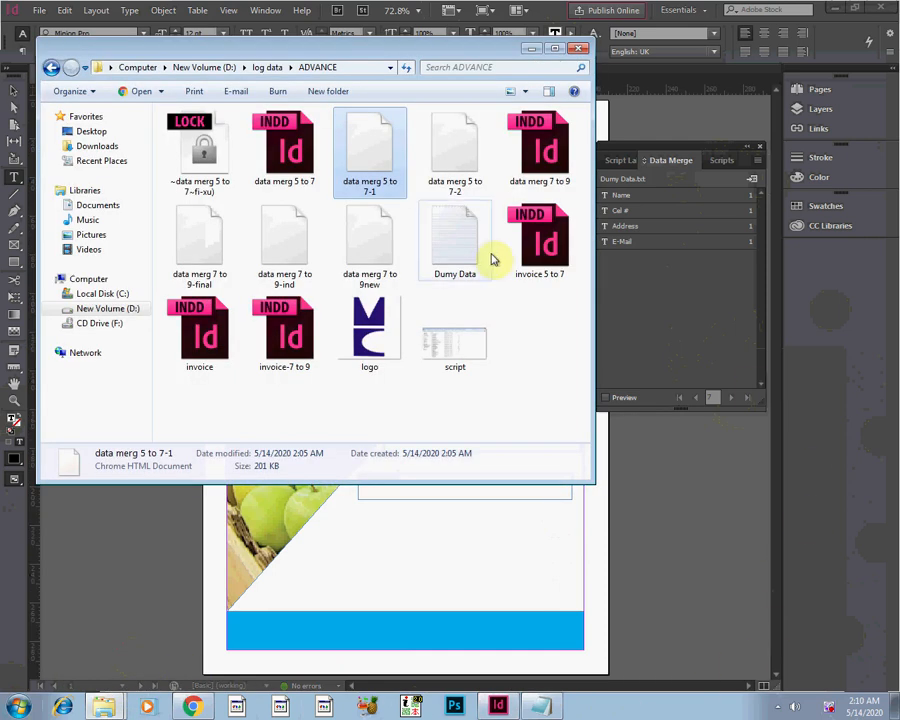
{"action": "left_click", "coordinate": [458, 173]}
{"action": "right_click", "coordinate": [461, 174]}
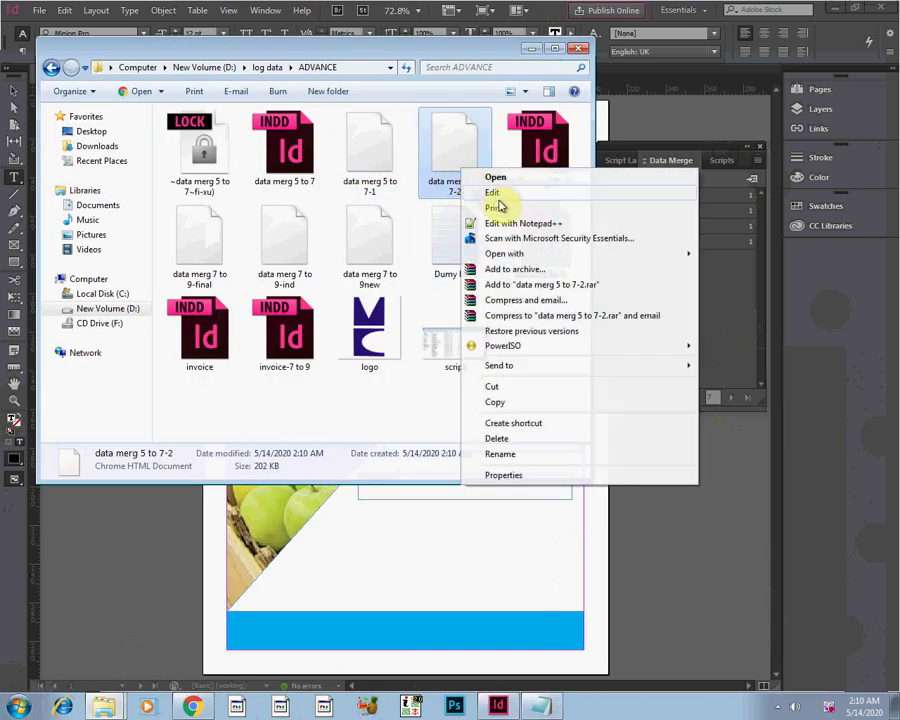
{"action": "mouse_move", "coordinate": [575, 259]}
{"action": "left_click", "coordinate": [712, 269]}
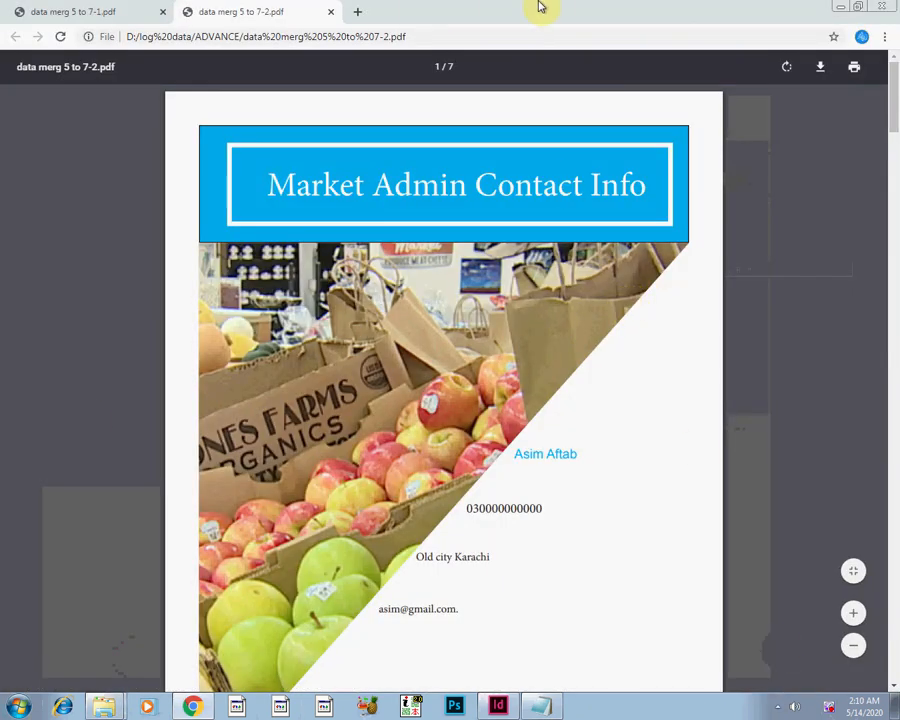
Check the added contact's page in data merg 5 to 7-2.pdf and compare it with the last page of data merg 5 to 7-1.pdf.
{"action": "left_click_drag", "start_coordinate": [891, 118], "coordinate": [828, 545]}
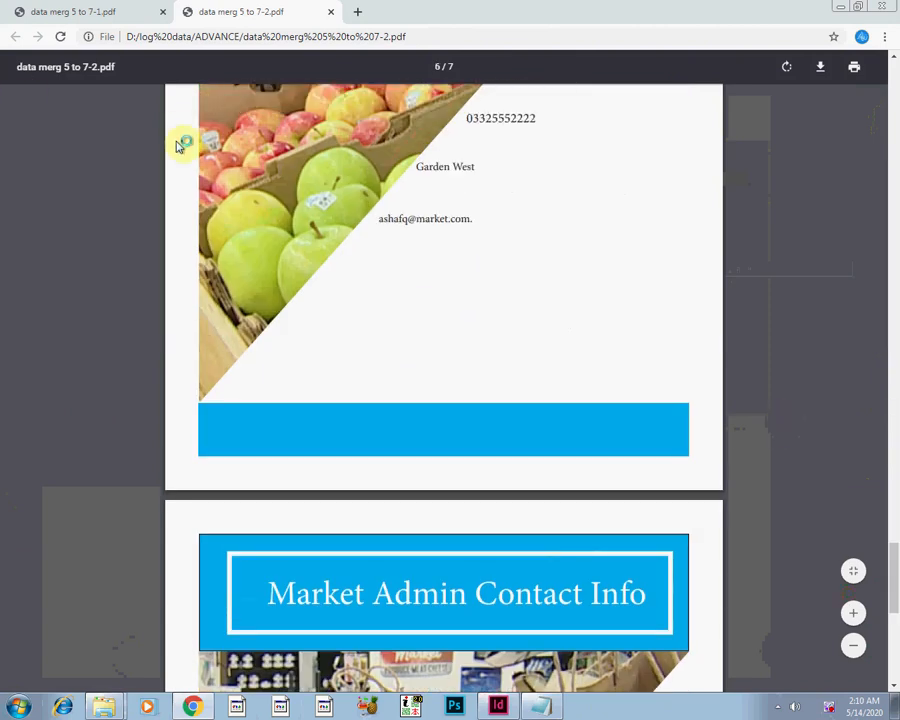
{"action": "scroll", "coordinate": [177, 146], "scroll_direction": "down", "scroll_amount": 5}
{"action": "scroll", "coordinate": [177, 146], "scroll_direction": "down", "scroll_amount": 1}
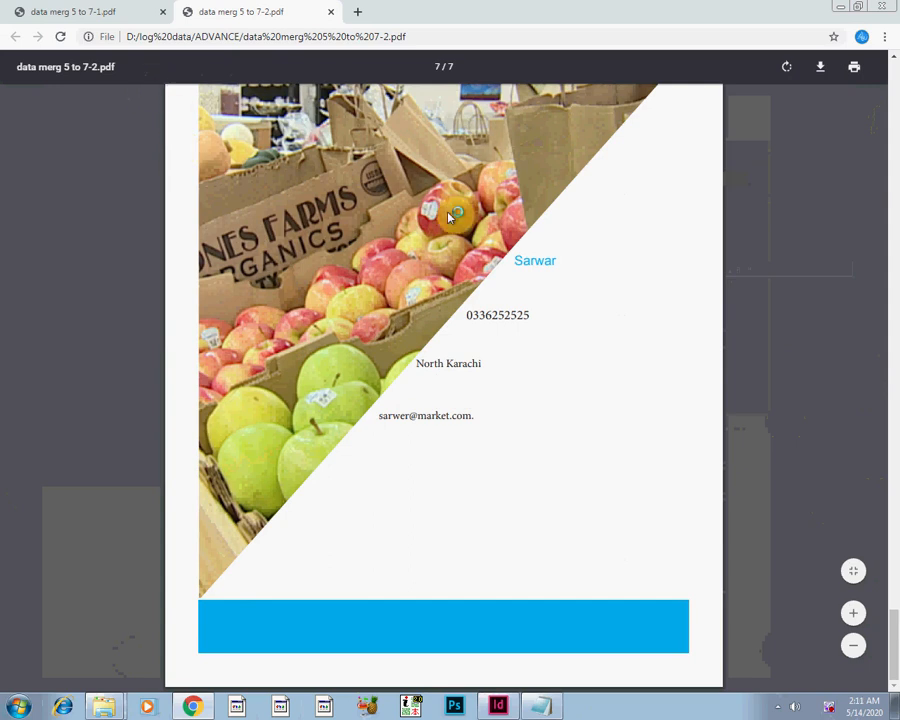
{"action": "left_click", "coordinate": [53, 18]}
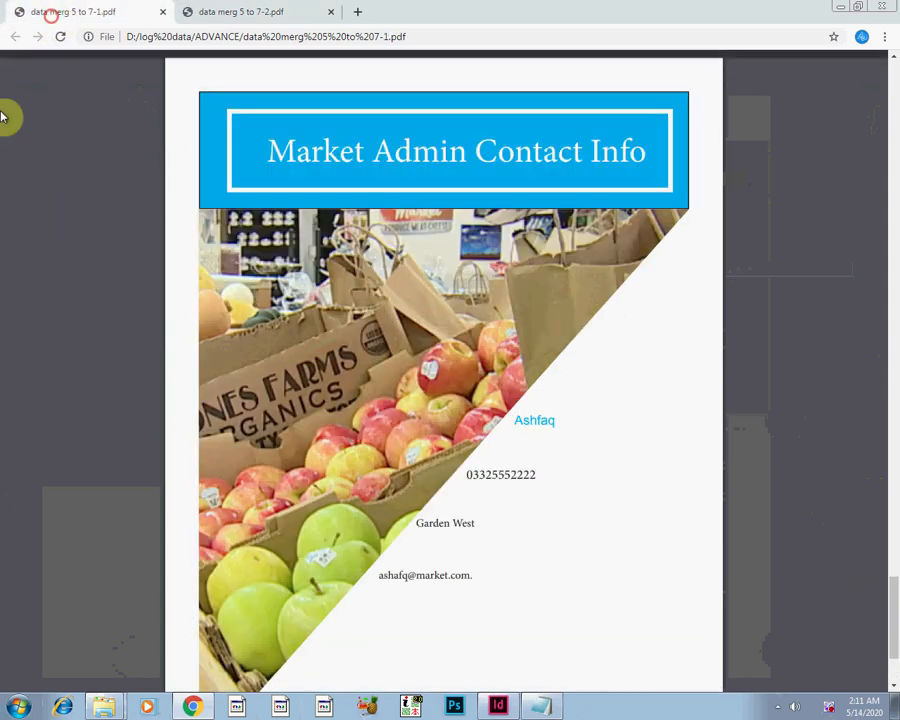
{"action": "scroll", "coordinate": [309, 228], "scroll_direction": "down", "scroll_amount": 3}
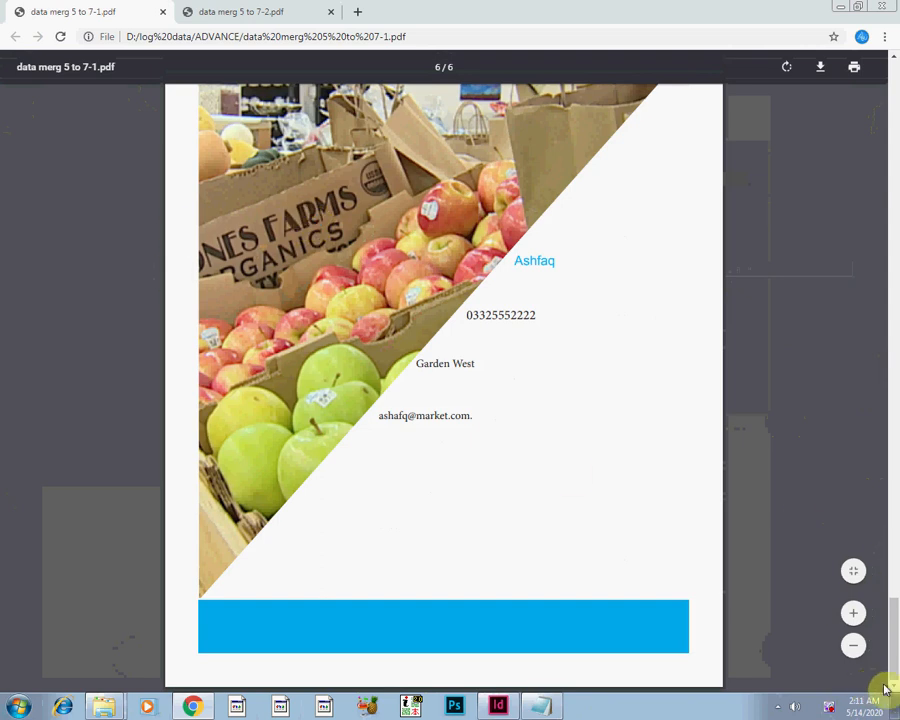
{"action": "left_click", "coordinate": [312, 14]}
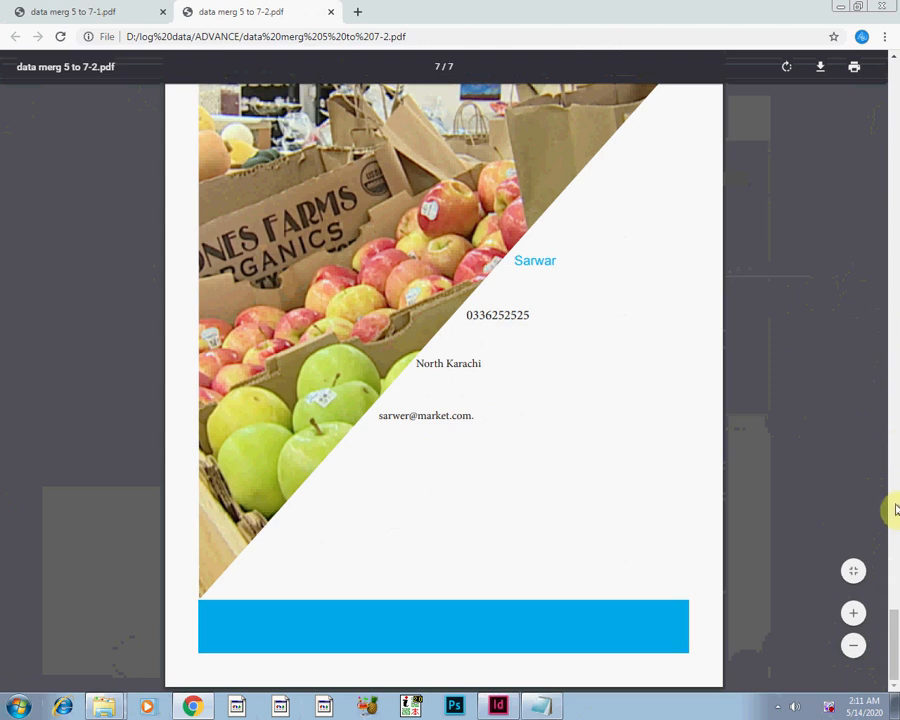
{"action": "left_click_drag", "start_coordinate": [893, 558], "coordinate": [868, 453]}
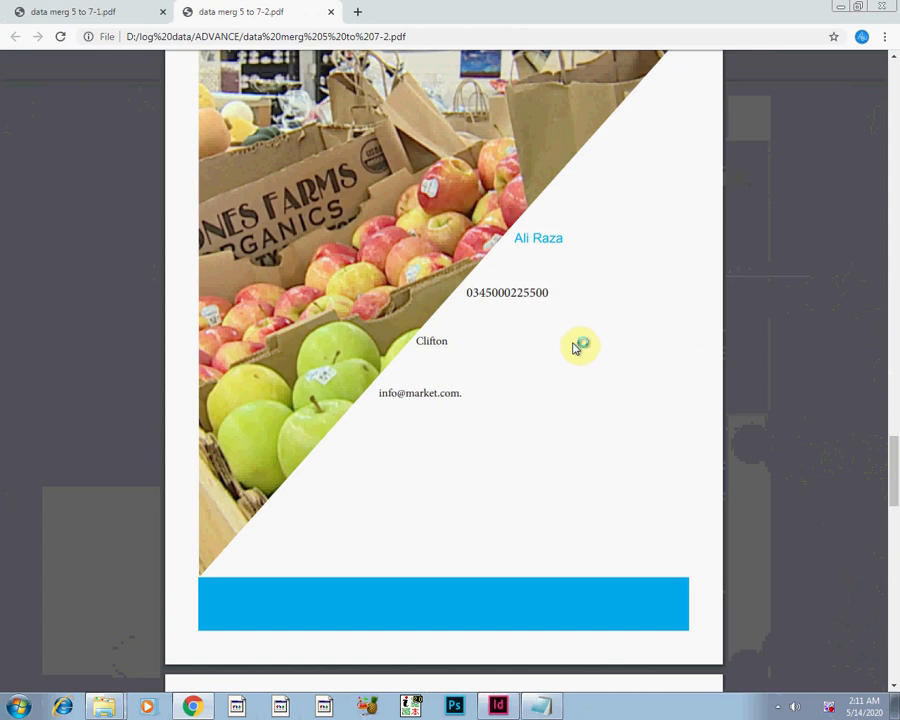
Switch to InDesign, dock the floating Data Merge group below CC Libraries, and expand Data Merge.
{"action": "left_click", "coordinate": [492, 707]}
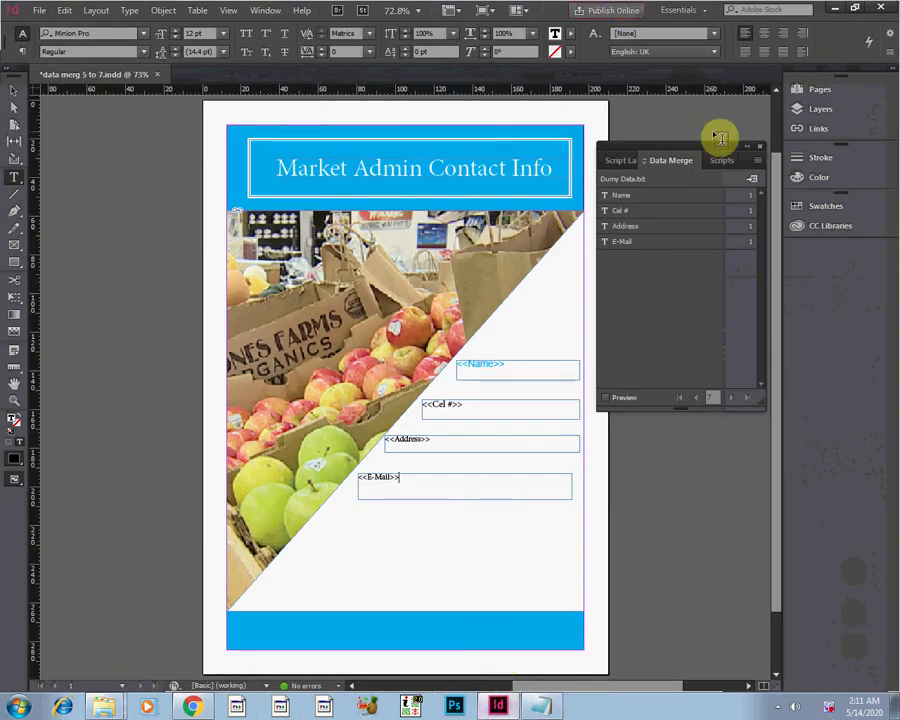
{"action": "left_click_drag", "start_coordinate": [715, 155], "coordinate": [775, 257]}
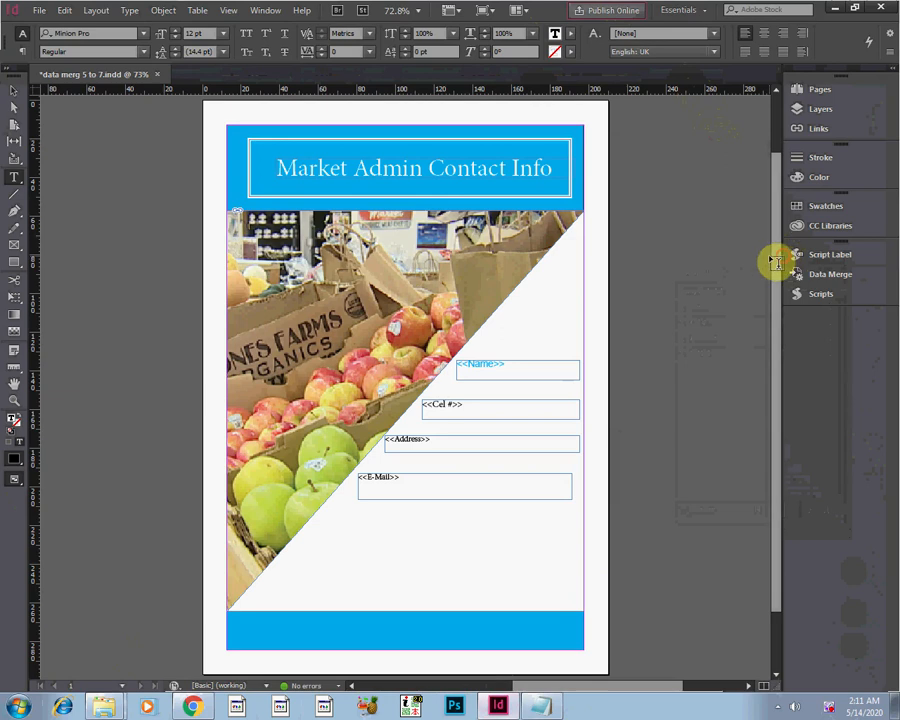
{"action": "left_click", "coordinate": [829, 274]}
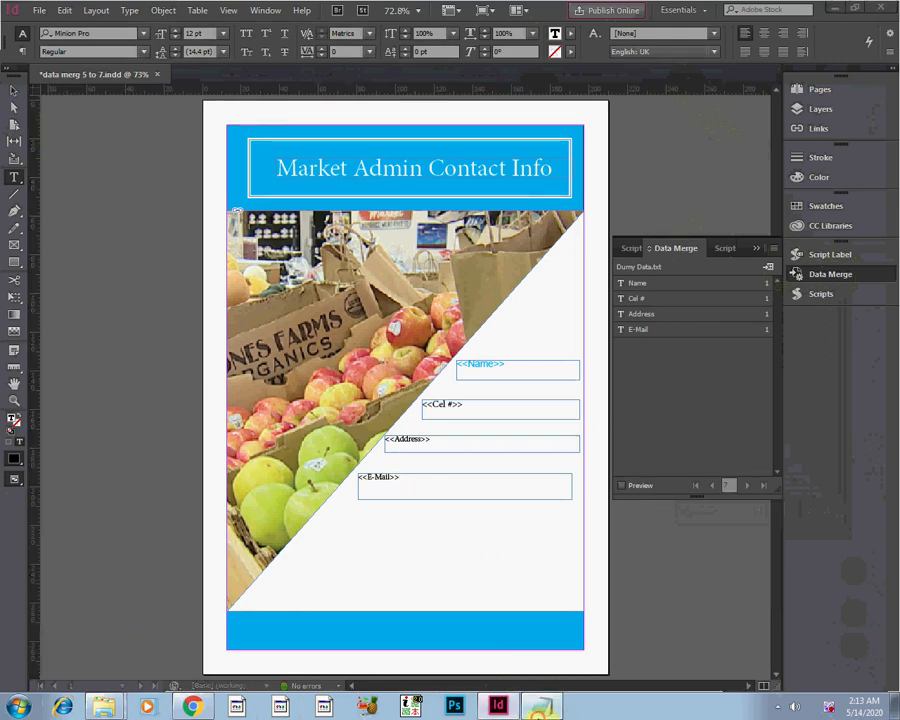
{"action": "left_click", "coordinate": [541, 706]}
{"action": "left_click", "coordinate": [545, 703]}
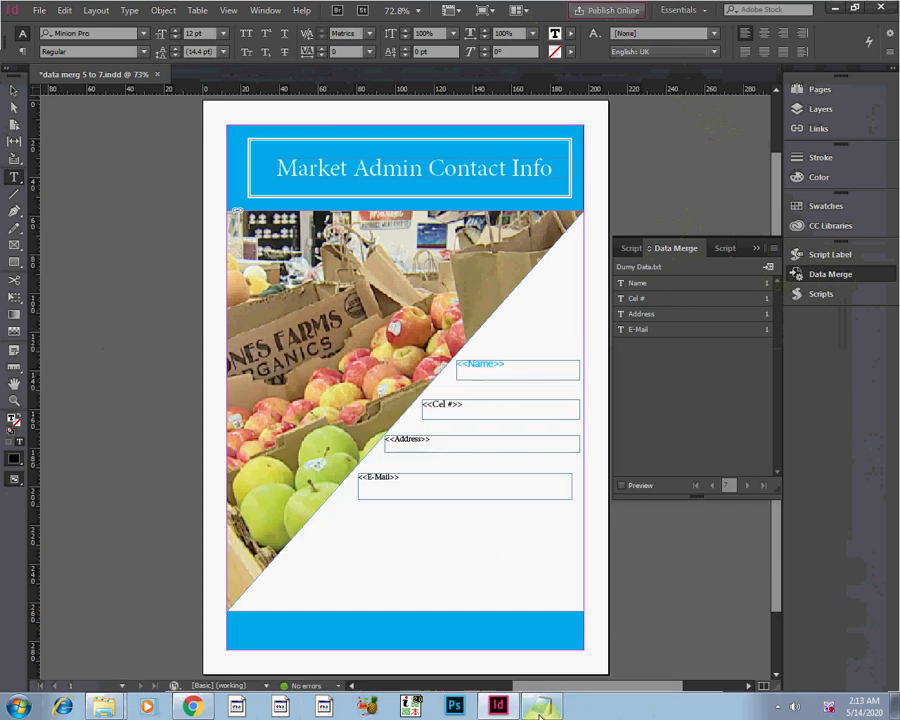
Recolor the Cel # placeholder to magenta C=0 M=100 Y=0 K=0 and set its font to Humnst777 Blk BT.
{"action": "triple_click", "coordinate": [475, 404]}
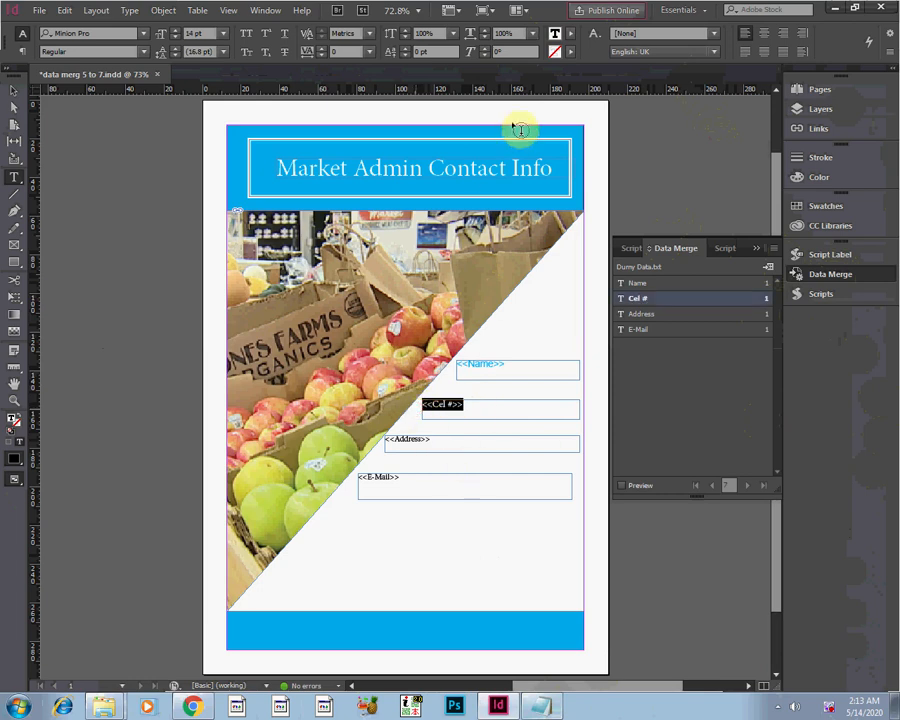
{"action": "left_click", "coordinate": [566, 36]}
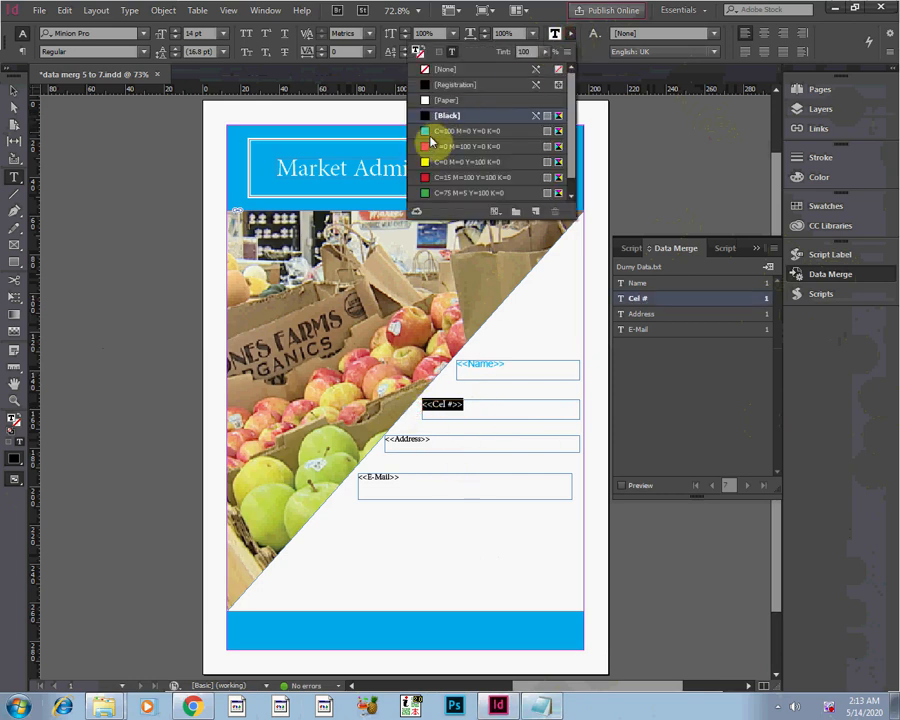
{"action": "left_click", "coordinate": [428, 147]}
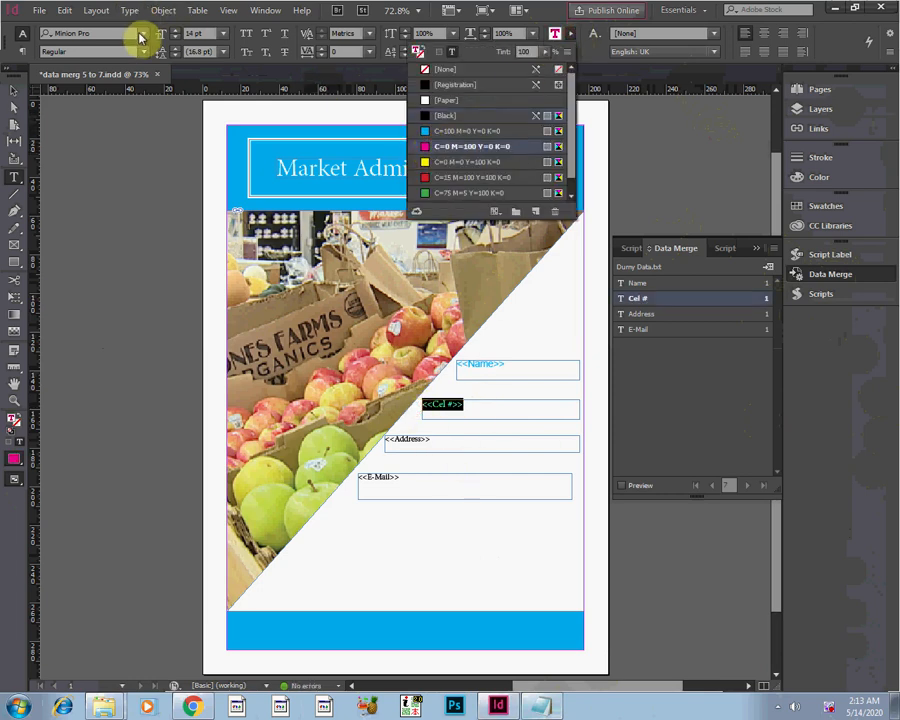
{"action": "left_click", "coordinate": [143, 34]}
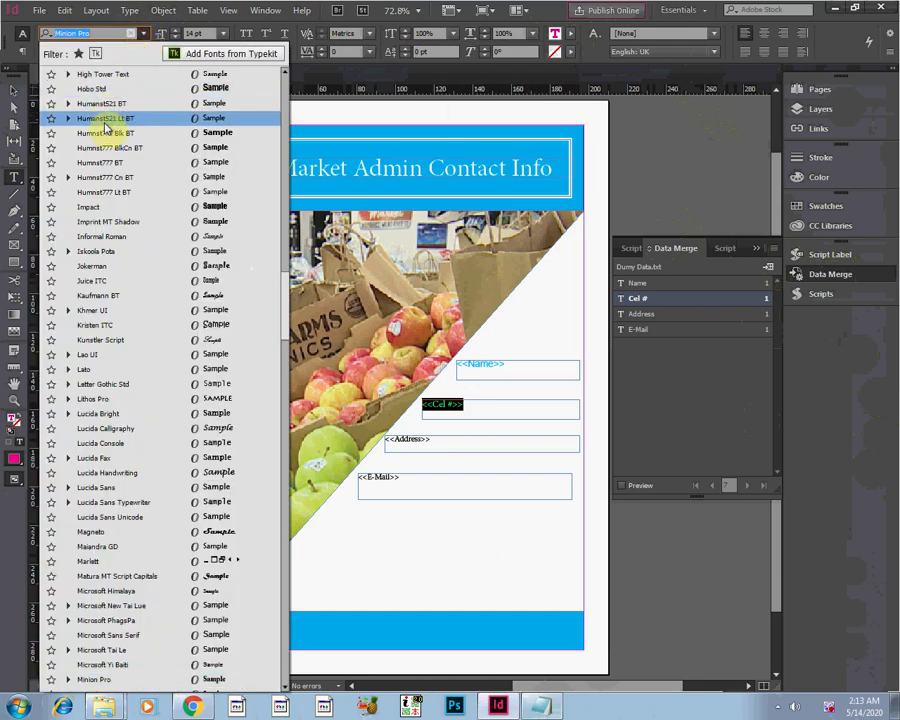
{"action": "left_click", "coordinate": [108, 132]}
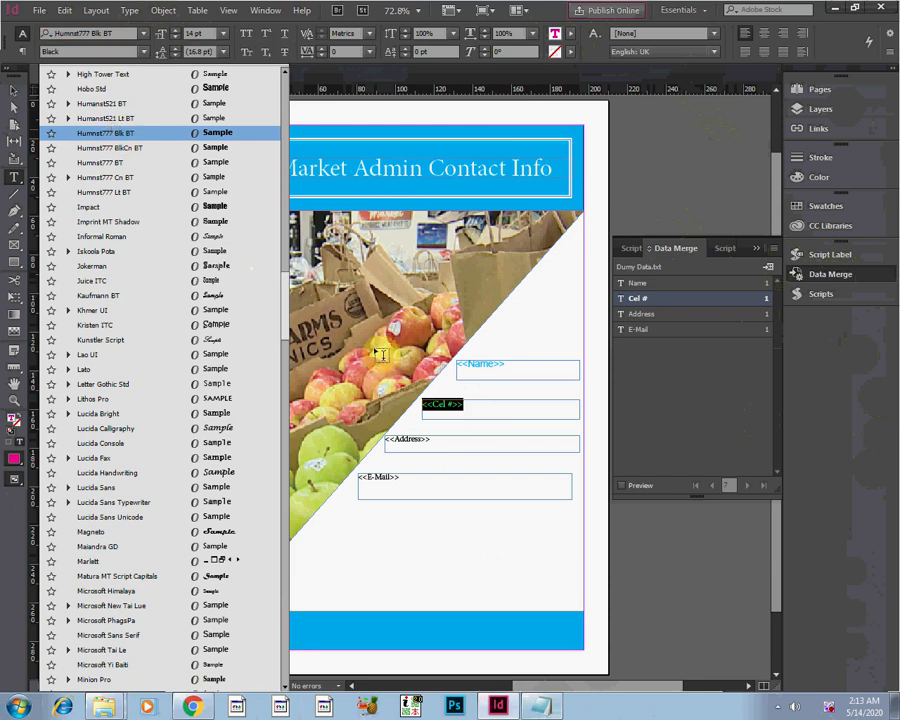
{"action": "left_click", "coordinate": [438, 431]}
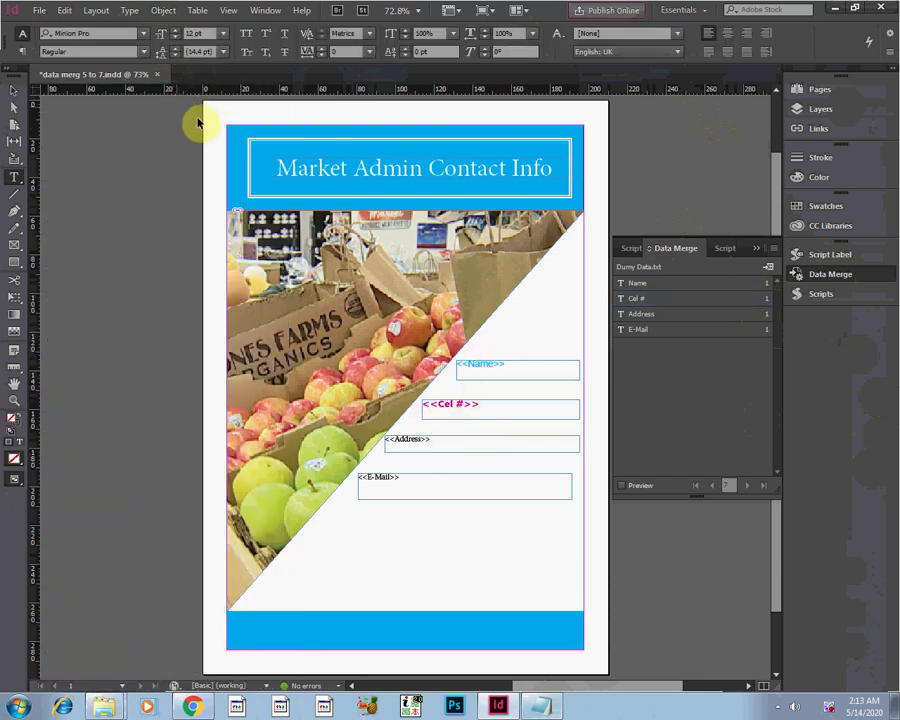
Save the data merg 5 to 7.indd flyer and close it.
{"action": "key", "text": "ctrl+s"}
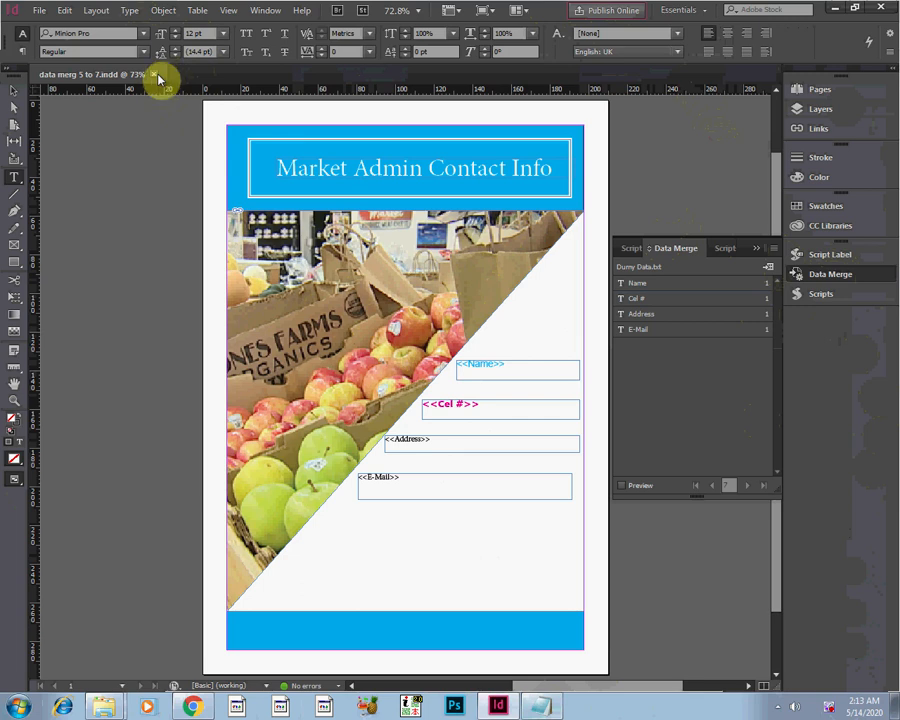
{"action": "left_click", "coordinate": [773, 248]}
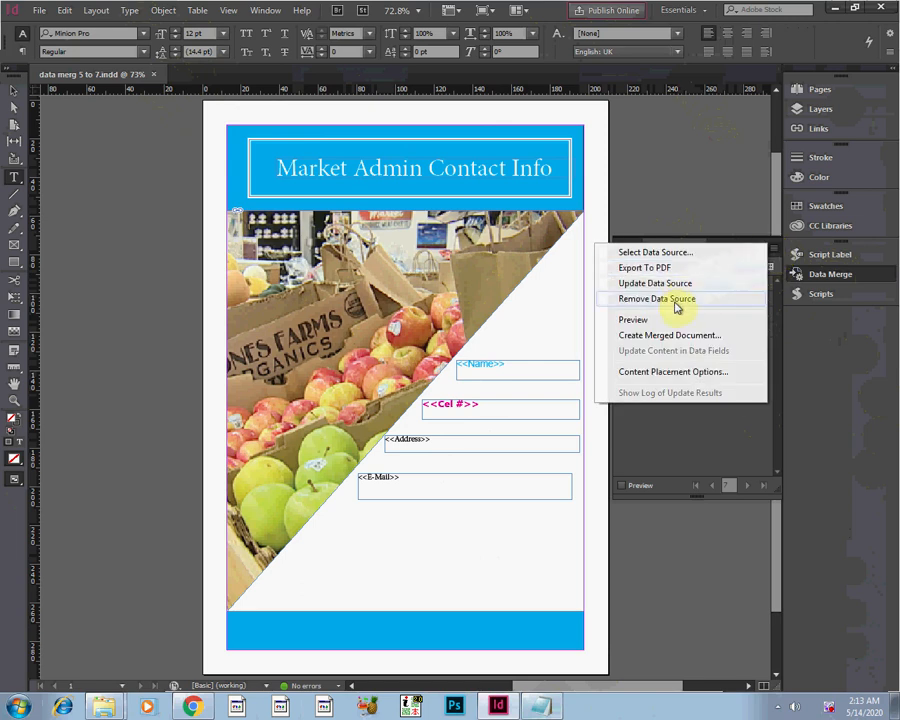
{"action": "left_click", "coordinate": [150, 75]}
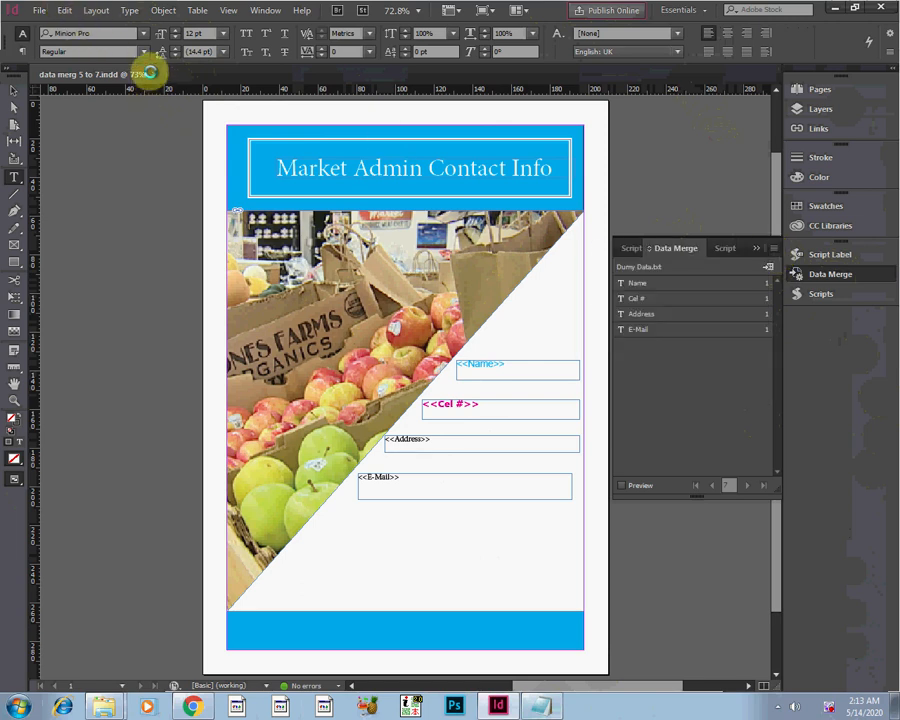
{"action": "left_click", "coordinate": [150, 75]}
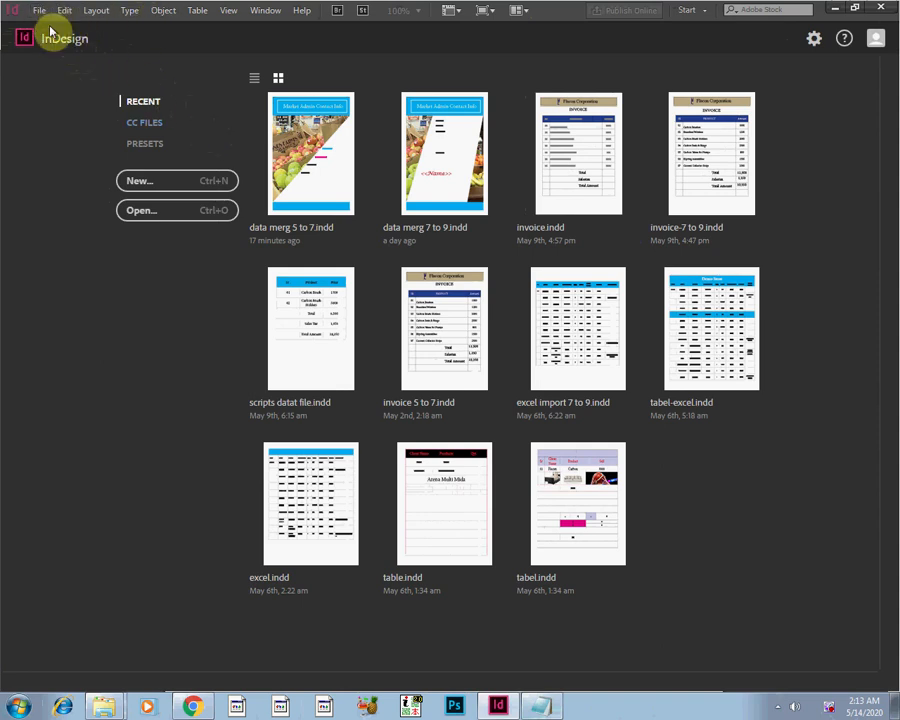
Create a blank A4 print document with the default settings, view the Data Merge options, and close the document.
{"action": "left_click", "coordinate": [147, 179]}
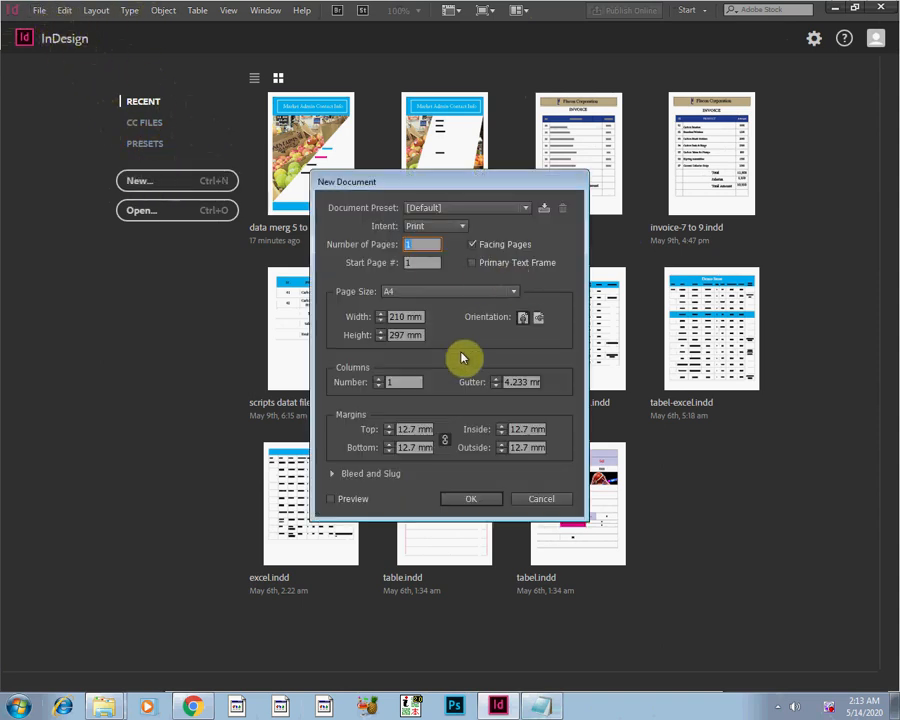
{"action": "left_click", "coordinate": [474, 499]}
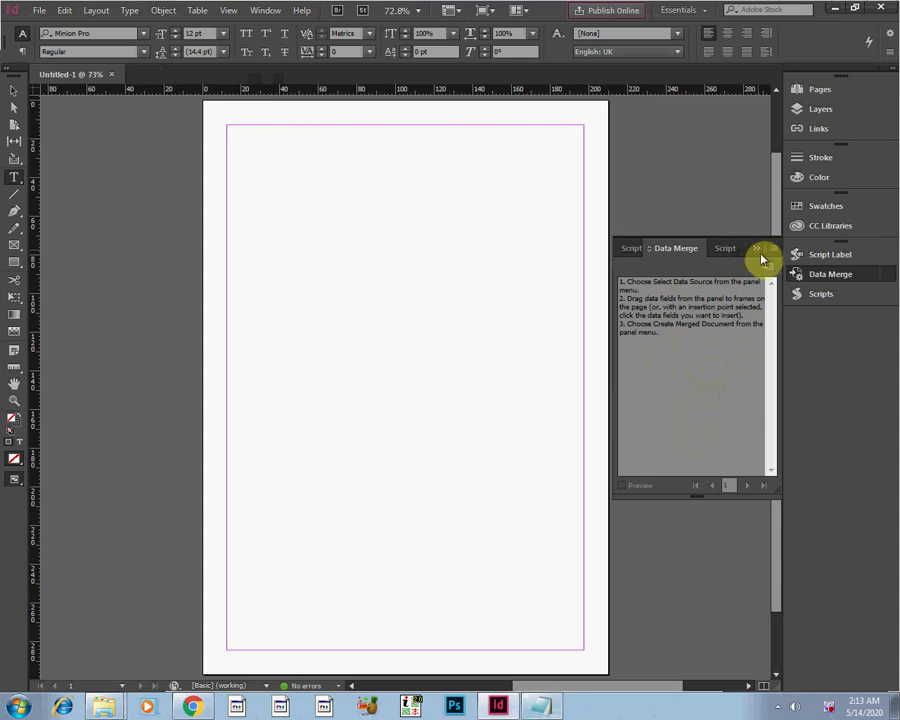
{"action": "left_click", "coordinate": [772, 250]}
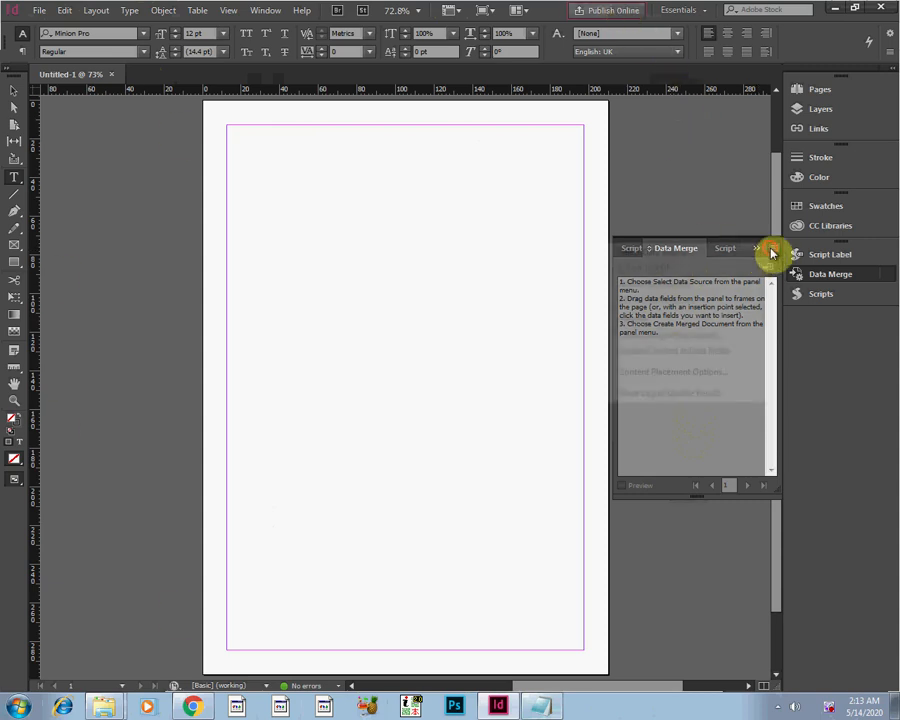
{"action": "left_click", "coordinate": [524, 211]}
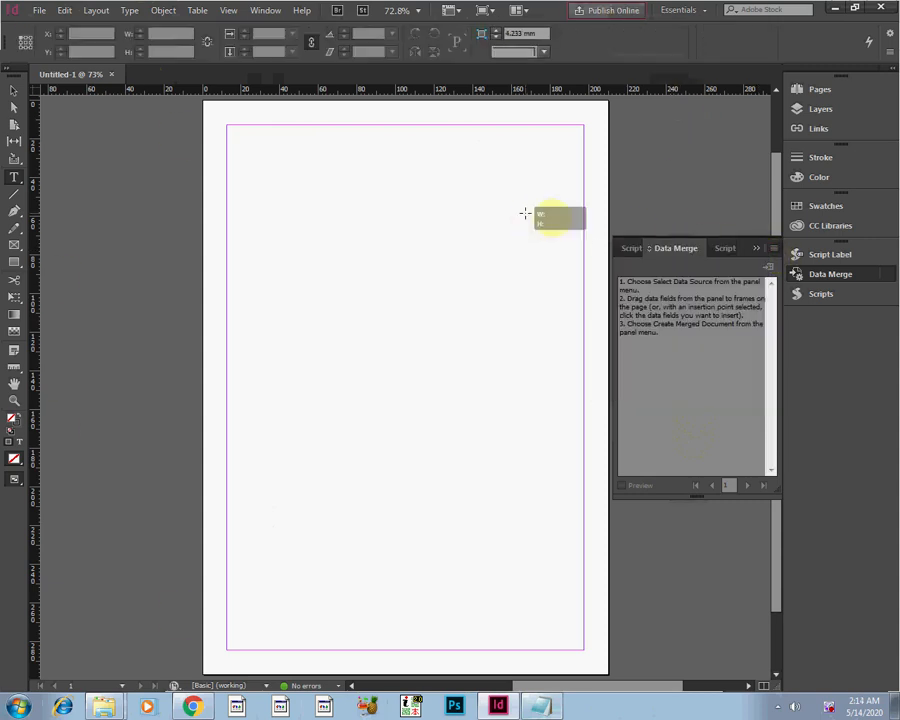
{"action": "left_click", "coordinate": [111, 74]}
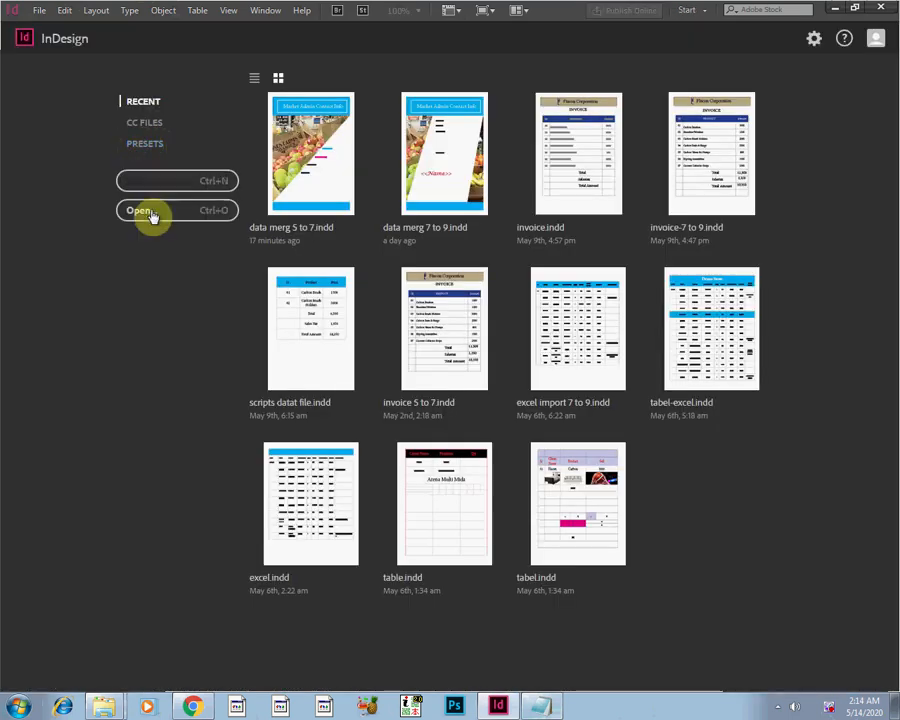
{"action": "left_click", "coordinate": [538, 707]}
{"action": "left_click", "coordinate": [534, 708]}
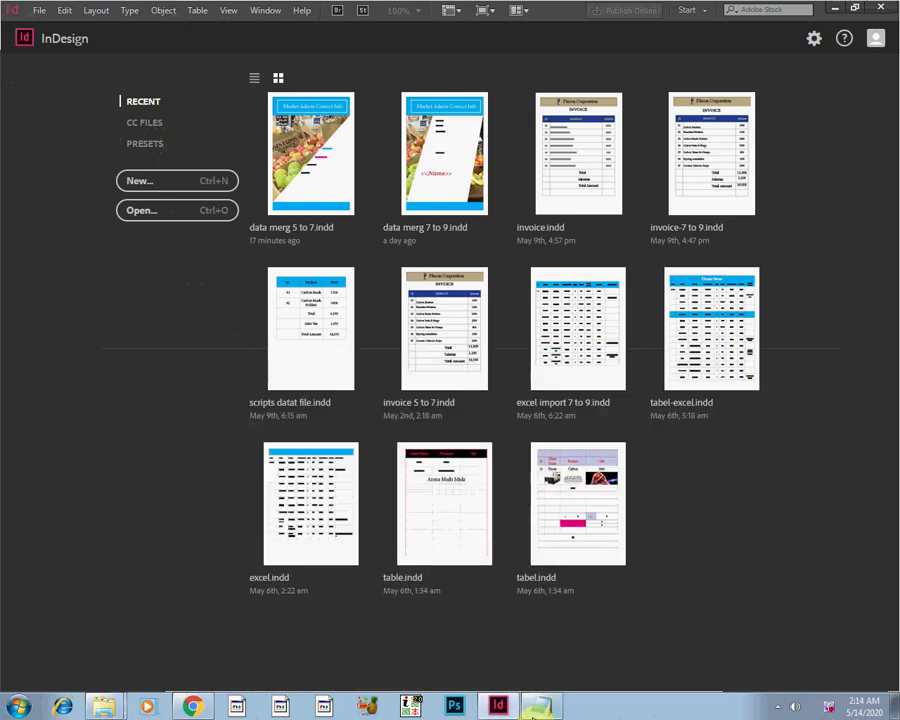